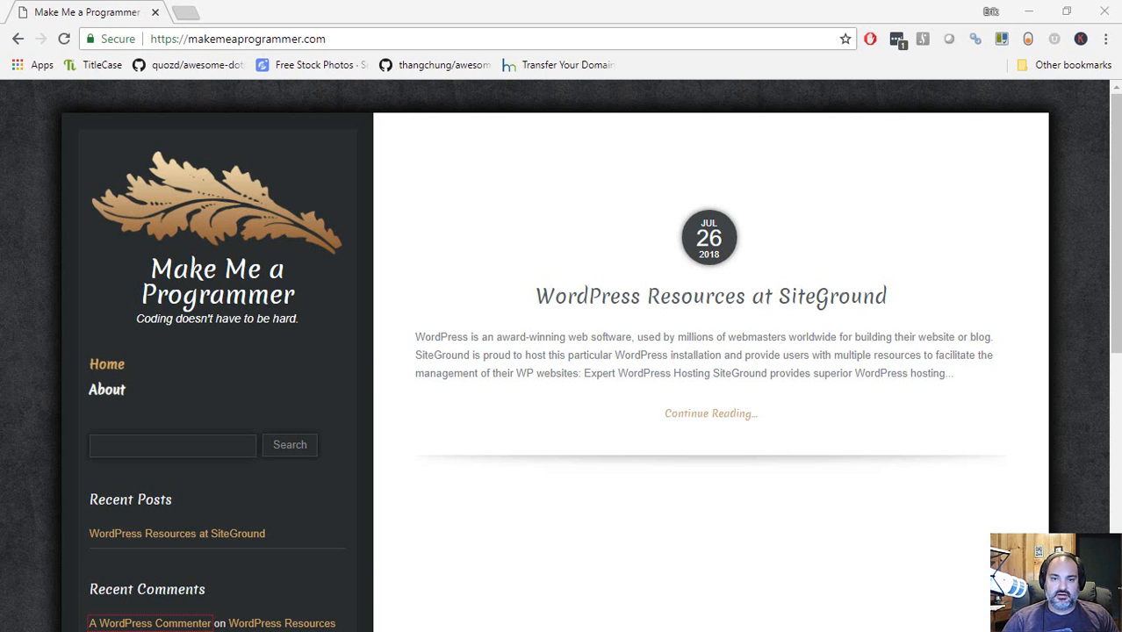
Open the WordPress admin area of makemeaprogrammer.com by adding /wp-admin to the site's address
{"action": "left_click", "coordinate": [450, 41]}
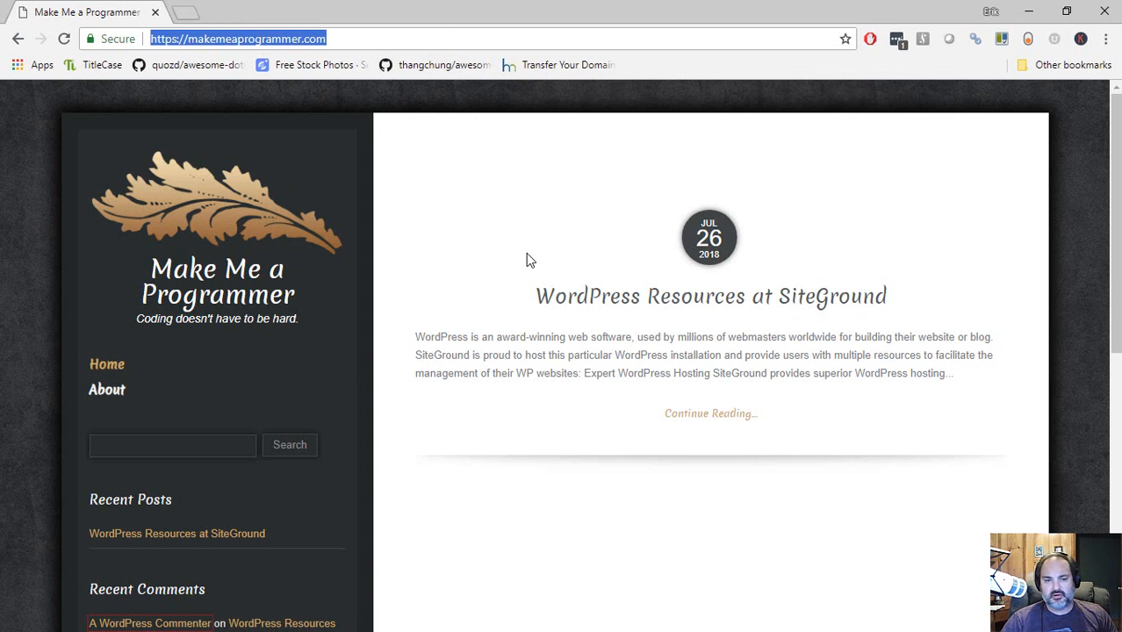
{"action": "key", "text": "End"}
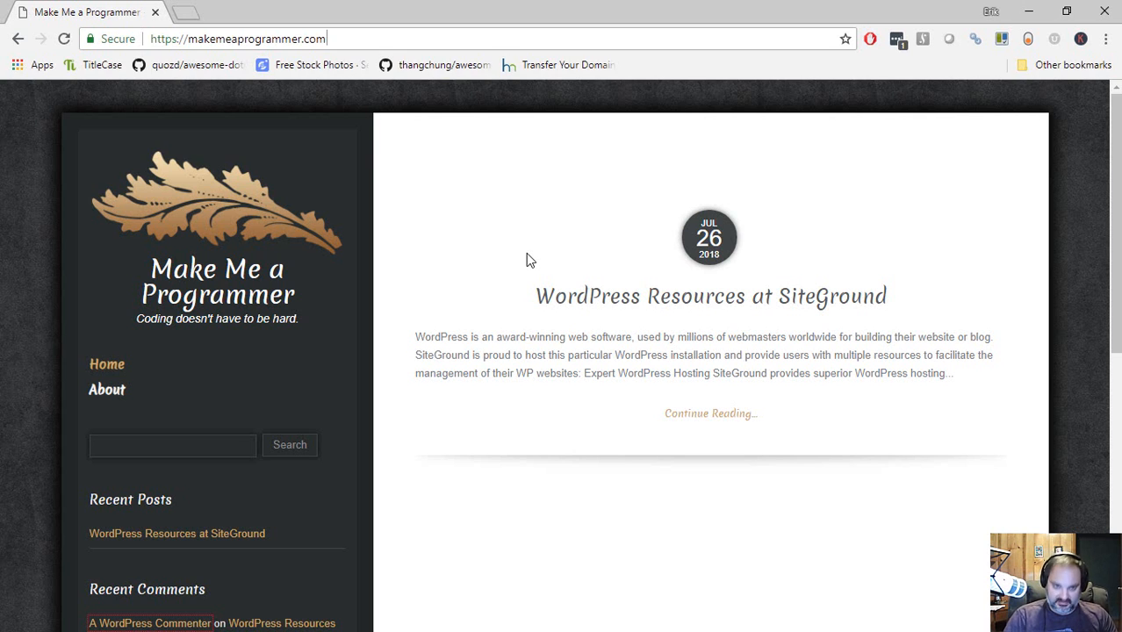
{"action": "key", "text": "ctrl+l"}
{"action": "key", "text": "End"}
{"action": "type", "text": "/wp-admin"}
{"action": "key", "text": "Return"}
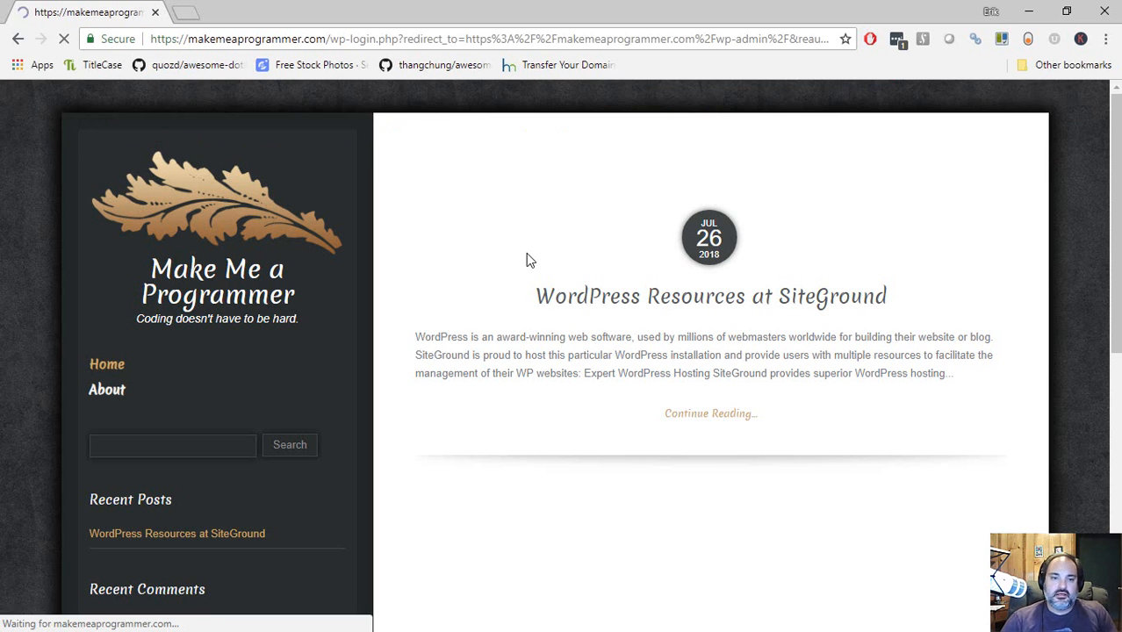
Fill in the saved username and password on the WordPress login form and log in
{"action": "left_click", "coordinate": [662, 320]}
{"action": "left_click", "coordinate": [508, 404]}
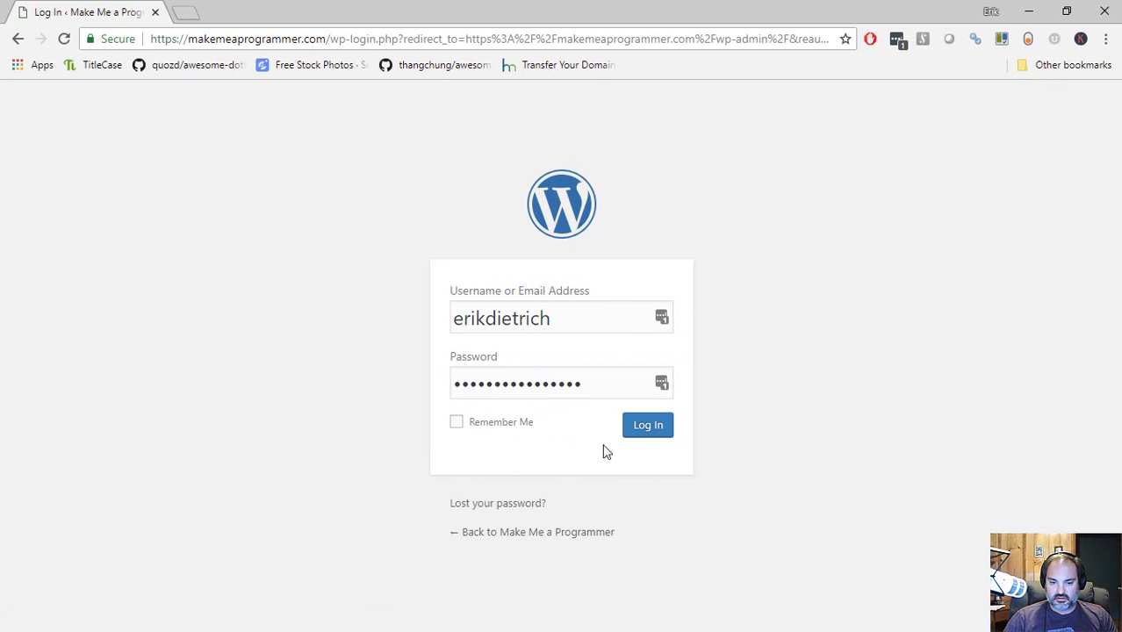
{"action": "left_click", "coordinate": [655, 428]}
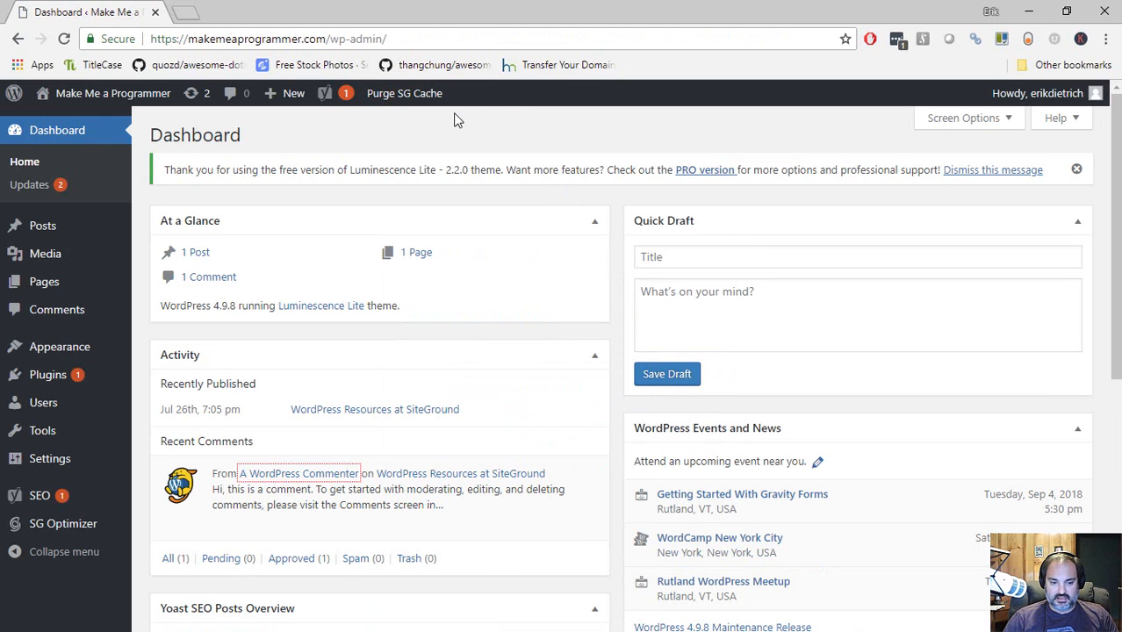
Search the new plugins for "google analytics" and install and activate Google Analytics for WordPress by MonsterInsights
{"action": "mouse_move", "coordinate": [56, 379]}
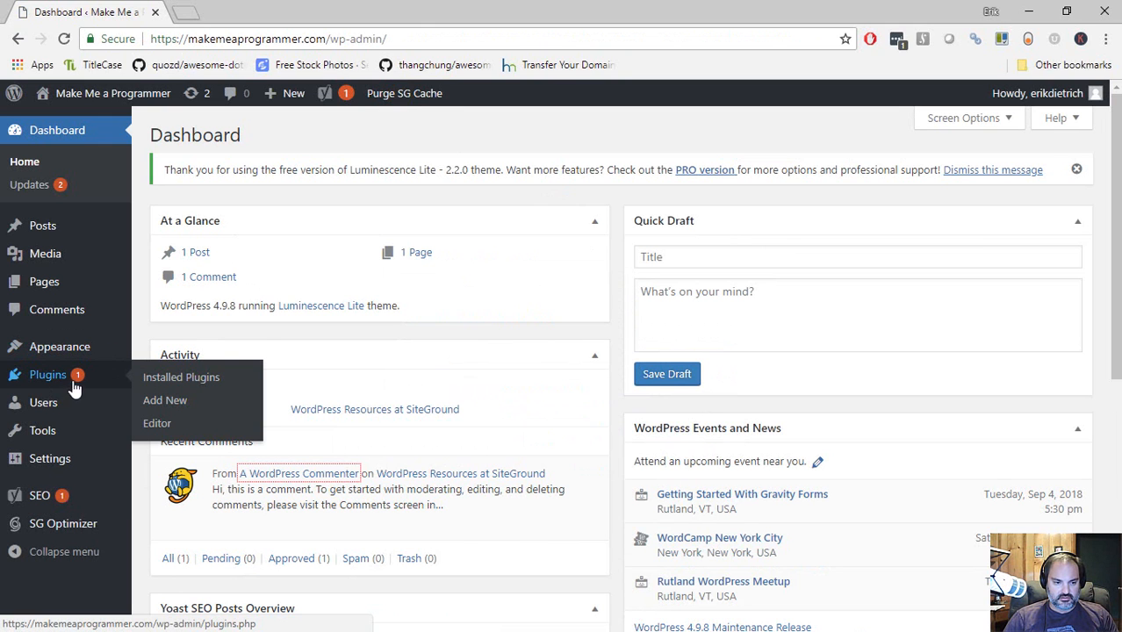
{"action": "left_click", "coordinate": [165, 399]}
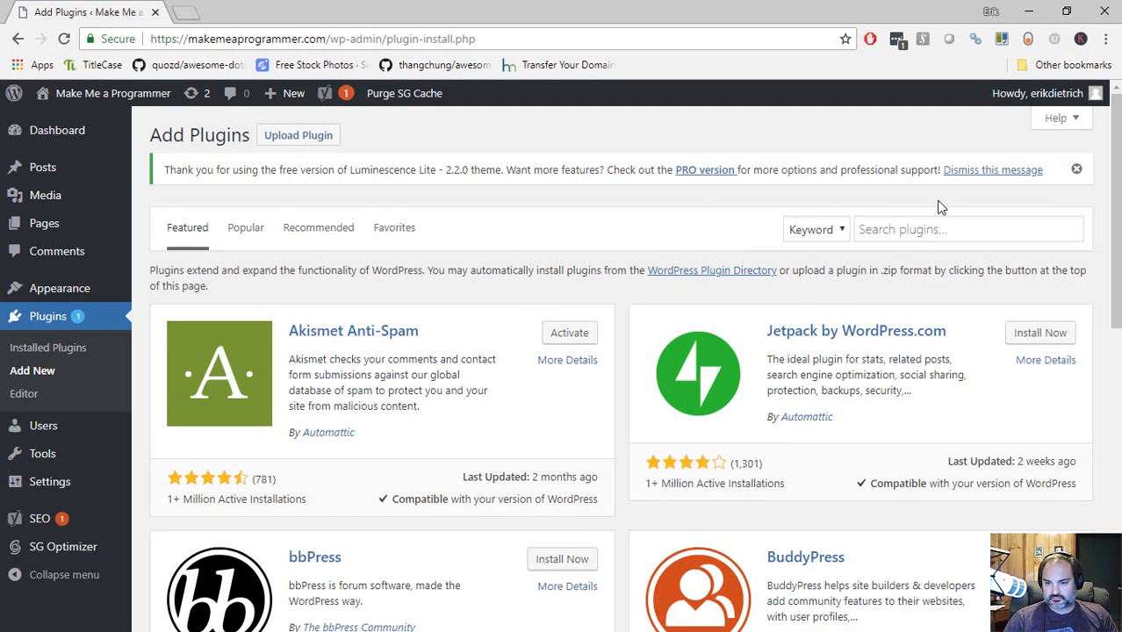
{"action": "left_click", "coordinate": [923, 227]}
{"action": "type", "text": "google analytics"}
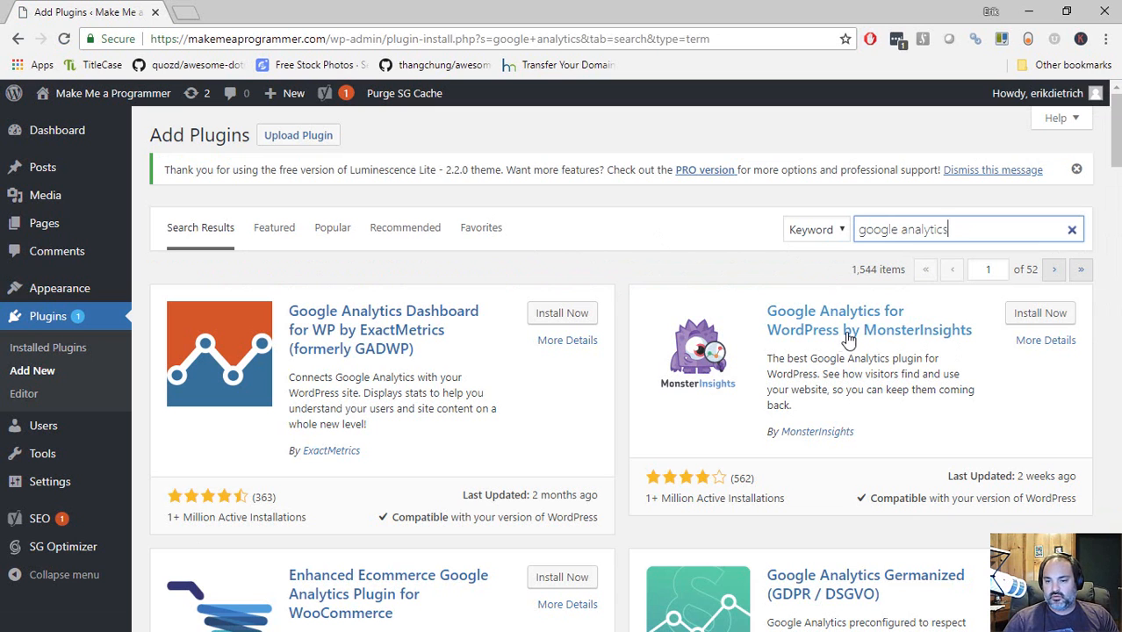
{"action": "left_click", "coordinate": [1056, 317]}
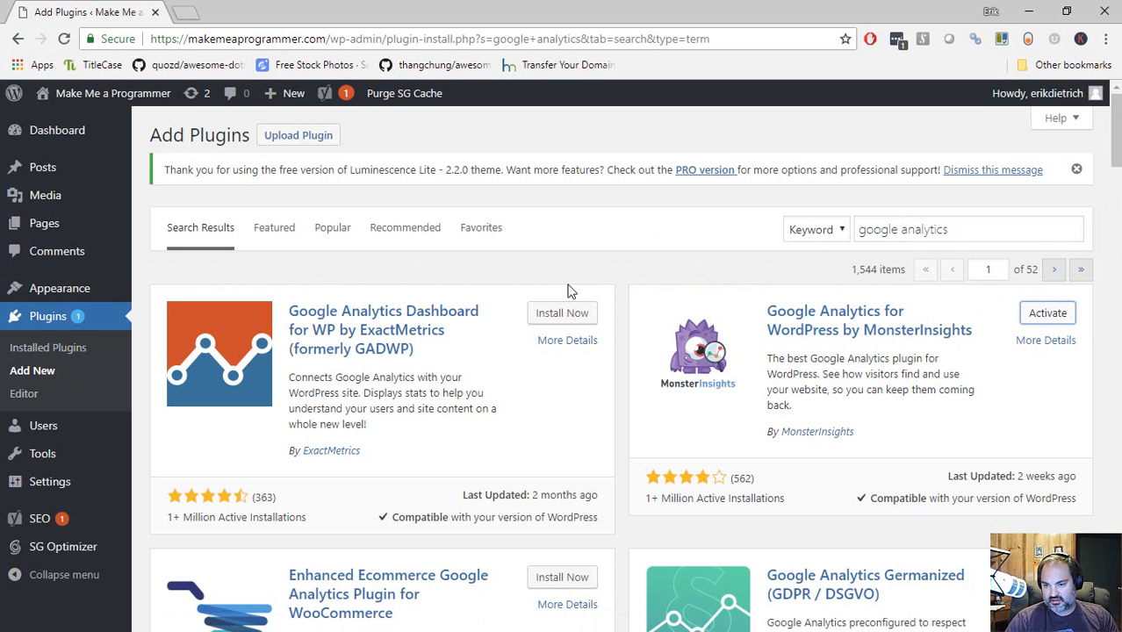
{"action": "left_click", "coordinate": [1062, 321]}
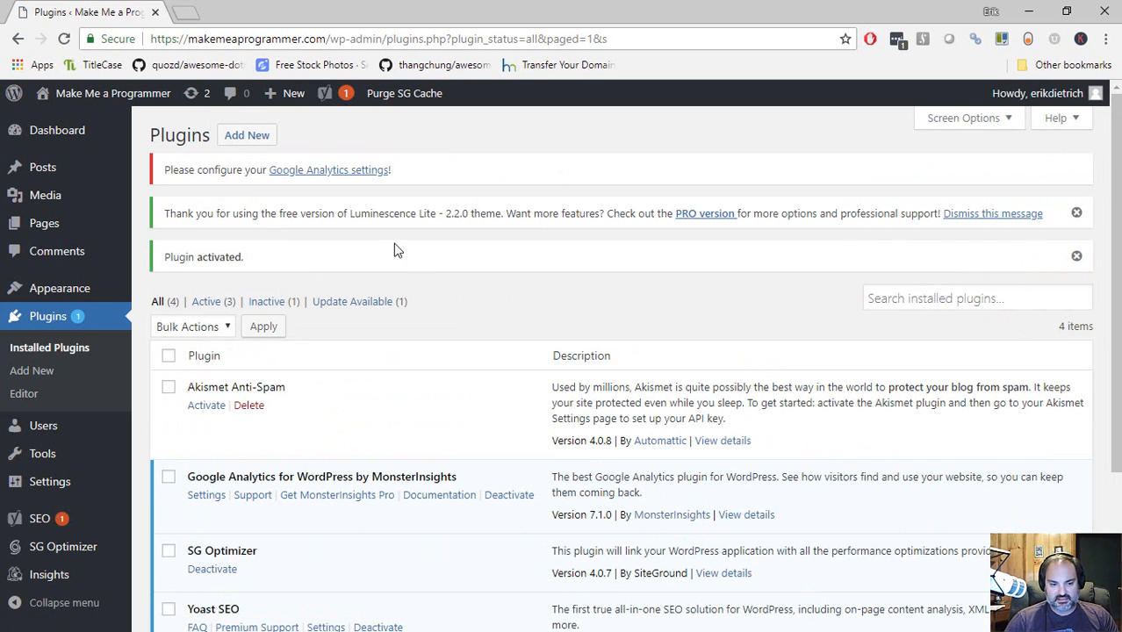
Update the Yoast SEO plugin in the list of installed plugins
{"action": "scroll", "coordinate": [300, 201], "scroll_direction": "down", "scroll_amount": 2}
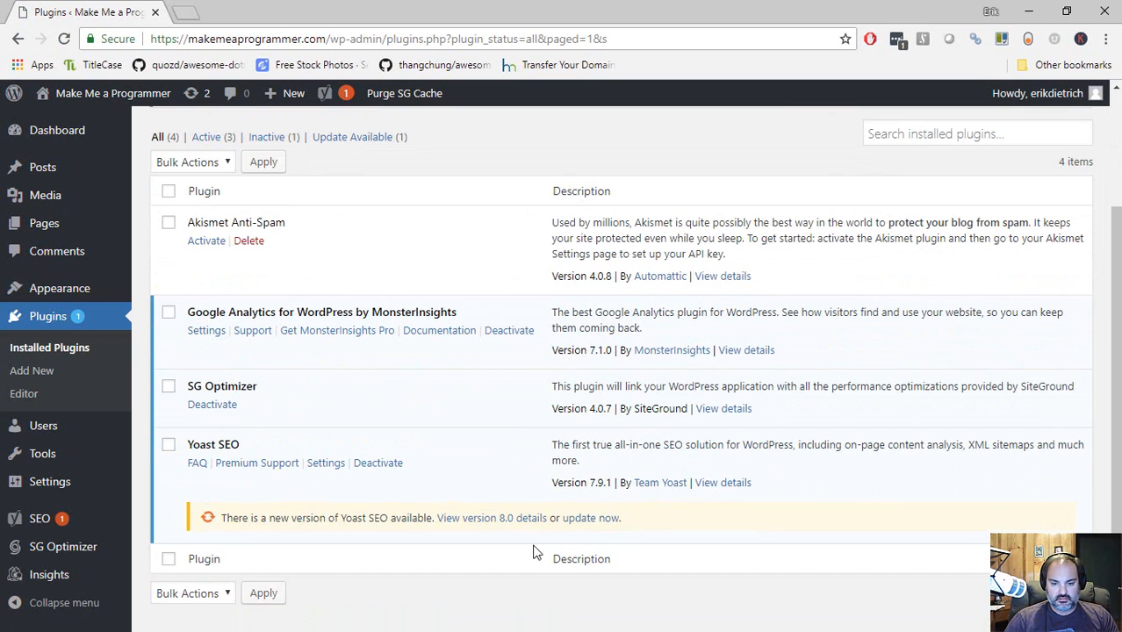
{"action": "left_click", "coordinate": [587, 518]}
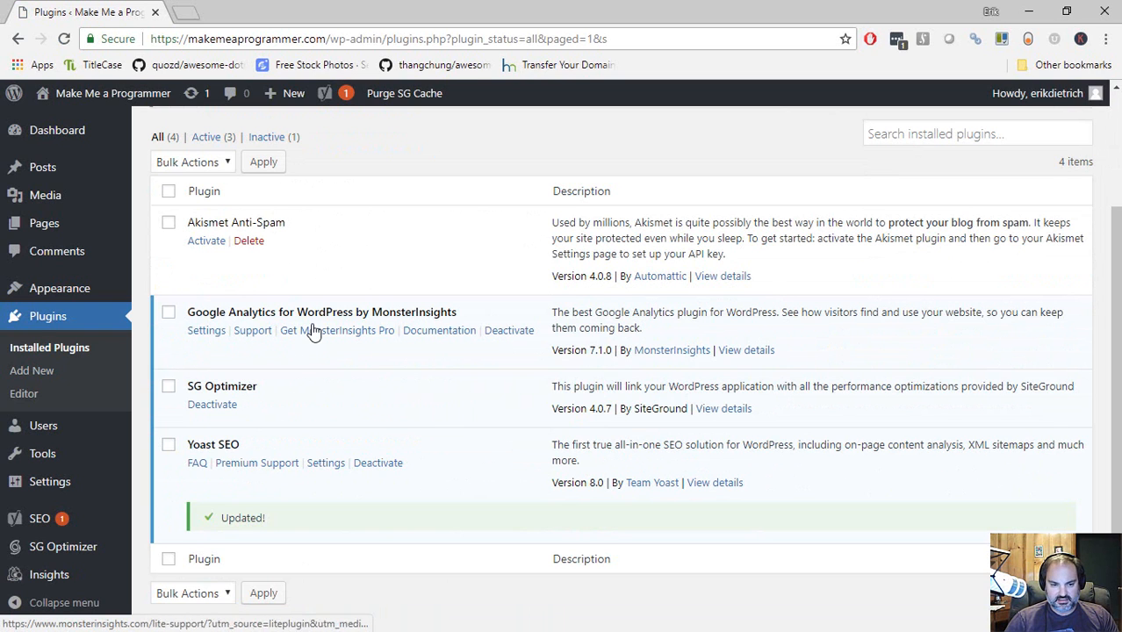
Open the settings of the MonsterInsights plugin and look through its general options
{"action": "left_click", "coordinate": [204, 338]}
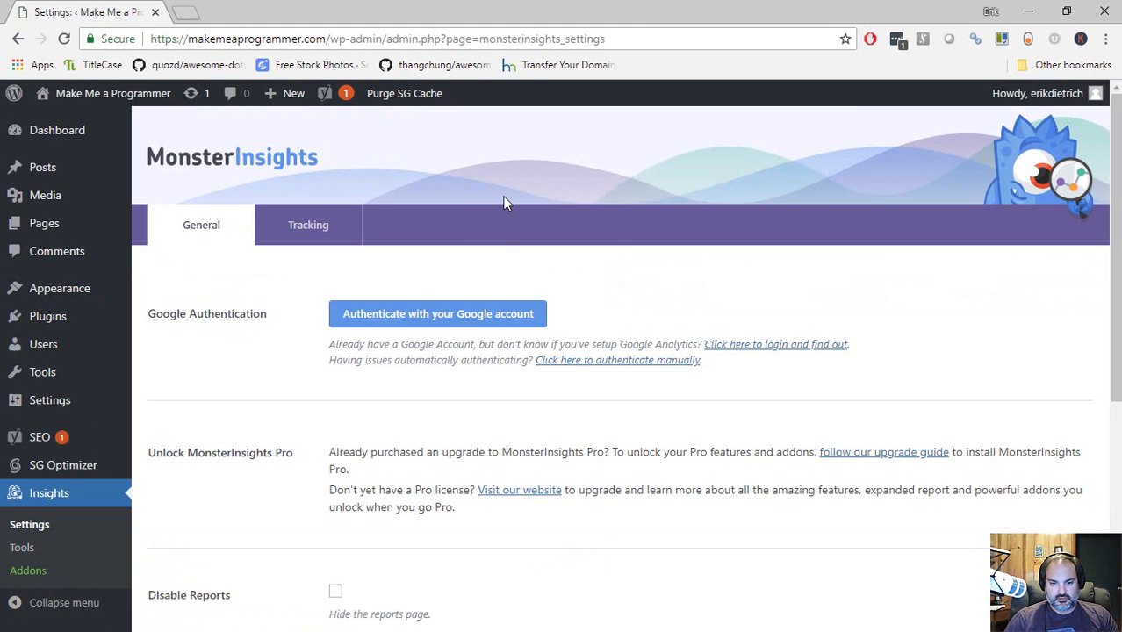
{"action": "scroll", "coordinate": [373, 287], "scroll_direction": "down", "scroll_amount": 2}
{"action": "scroll", "coordinate": [373, 284], "scroll_direction": "up", "scroll_amount": 1}
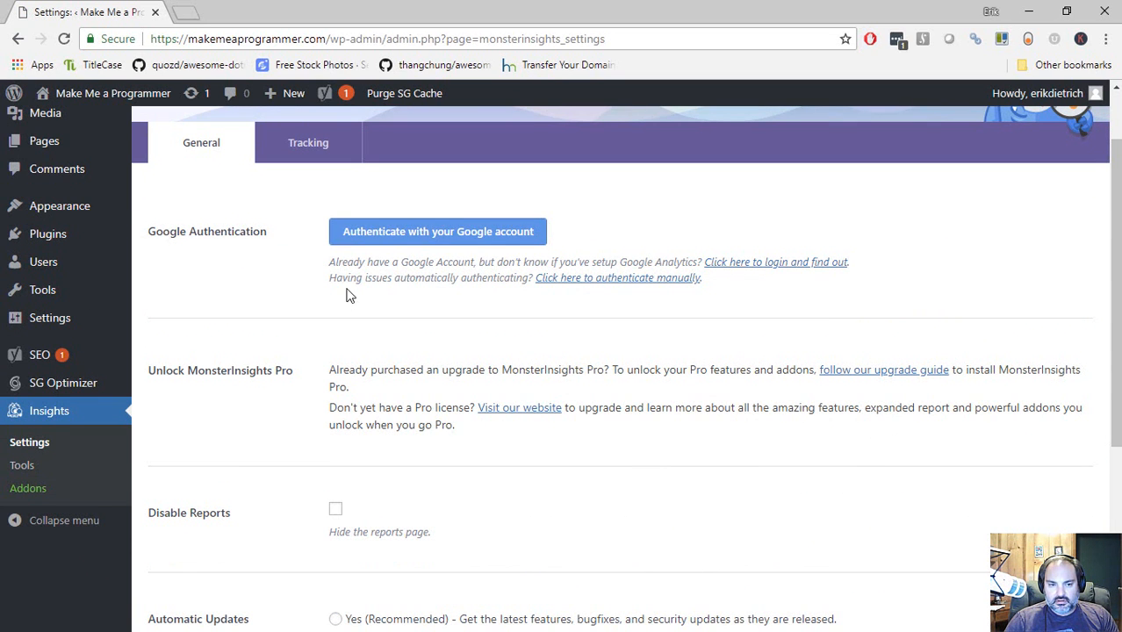
{"action": "scroll", "coordinate": [340, 287], "scroll_direction": "up", "scroll_amount": 2}
{"action": "scroll", "coordinate": [523, 323], "scroll_direction": "down", "scroll_amount": 4}
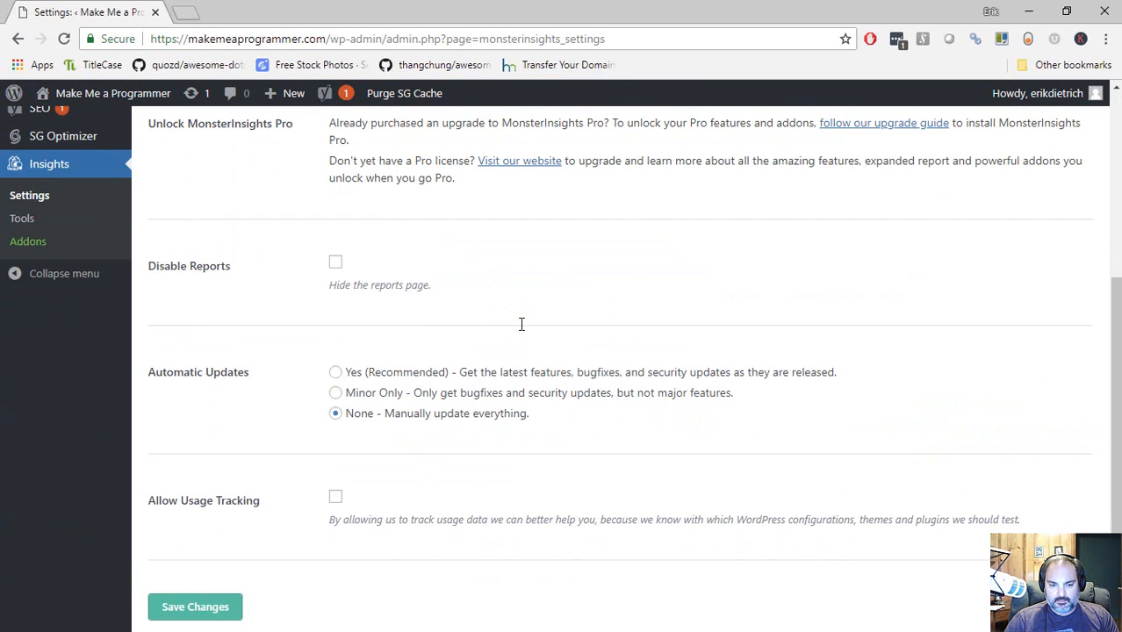
{"action": "scroll", "coordinate": [502, 324], "scroll_direction": "up", "scroll_amount": 4}
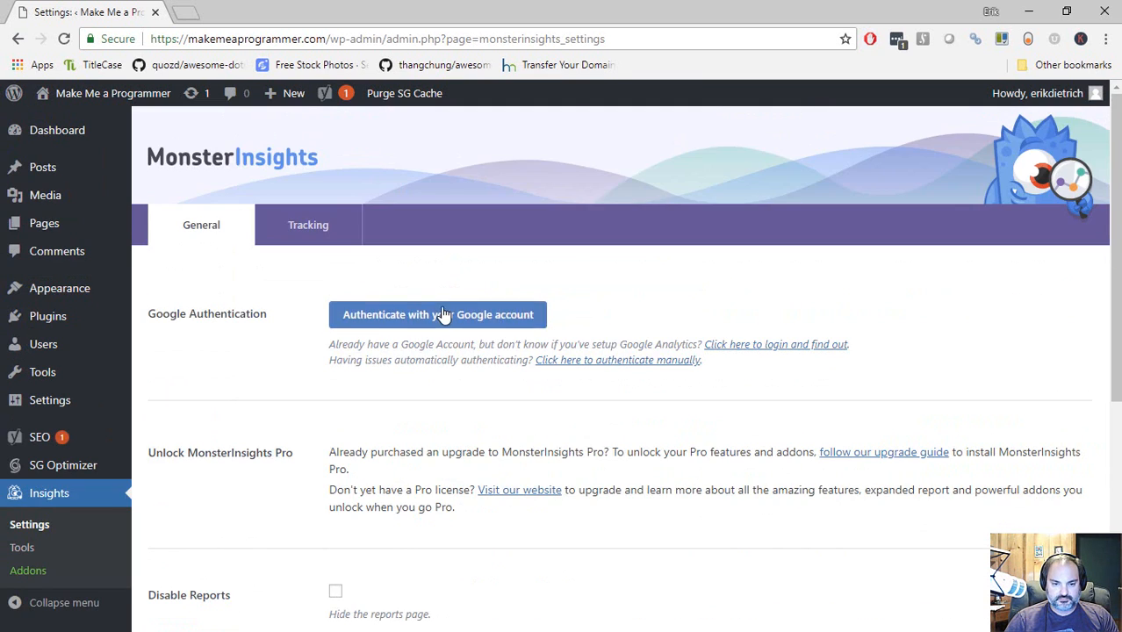
Try to authenticate MonsterInsights with the first listed Google account, allowing the requested access
{"action": "left_click", "coordinate": [446, 313]}
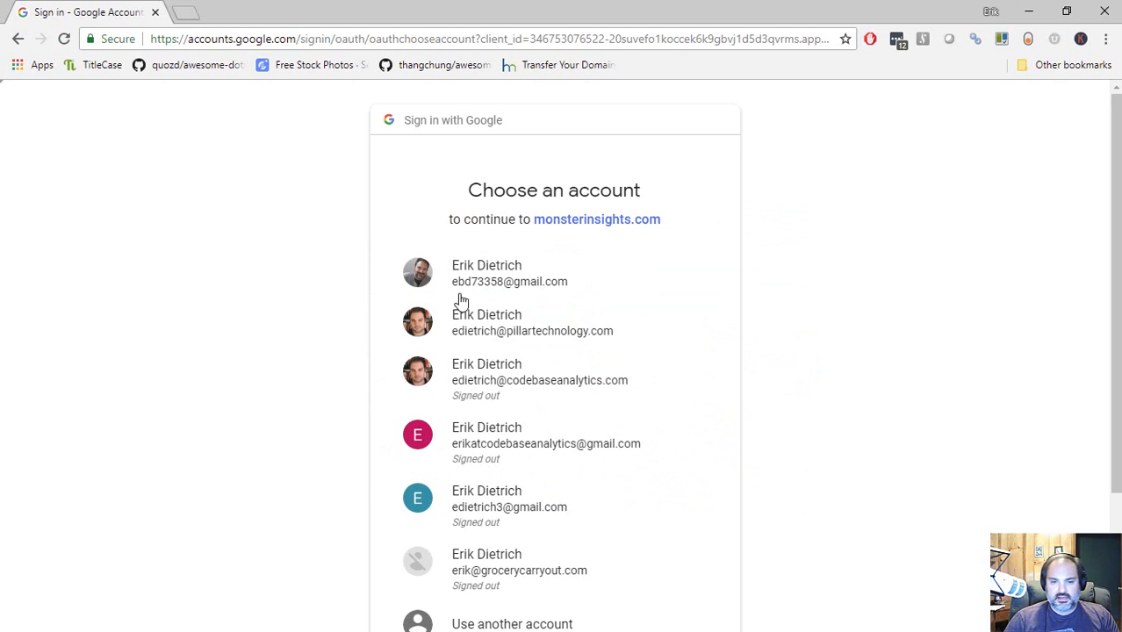
{"action": "left_click", "coordinate": [566, 272]}
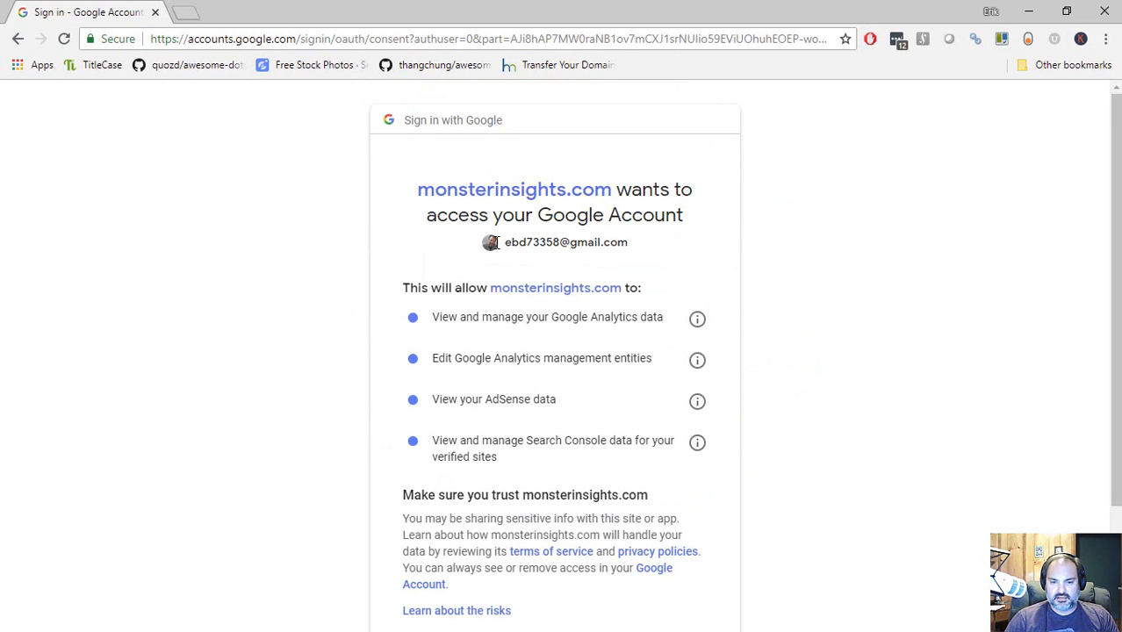
{"action": "scroll", "coordinate": [581, 306], "scroll_direction": "down", "scroll_amount": 2}
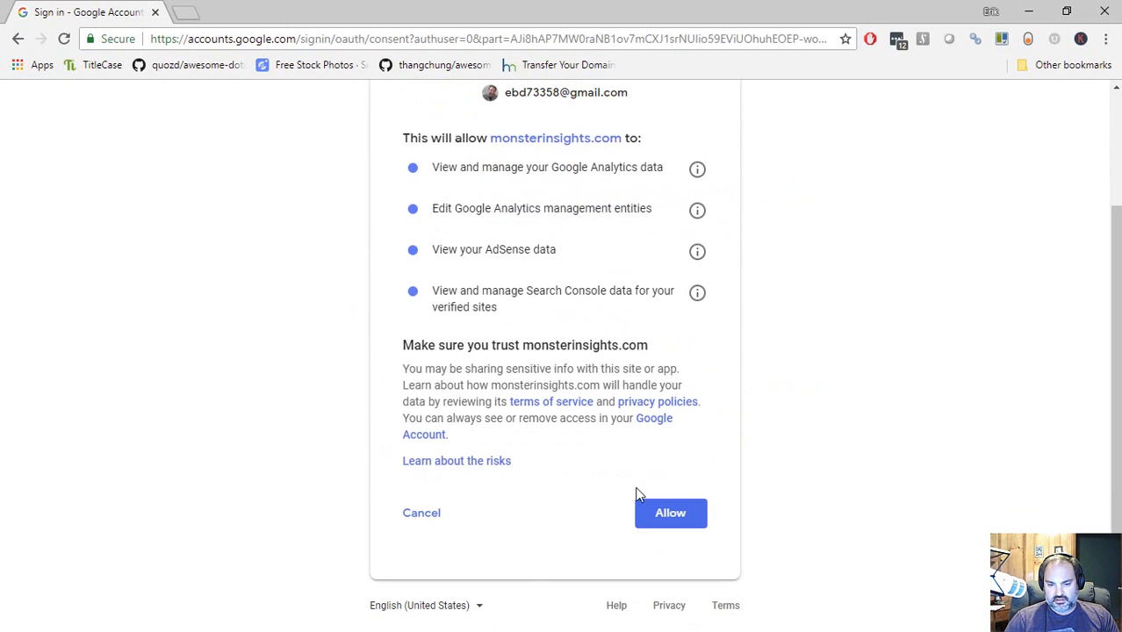
{"action": "left_click", "coordinate": [674, 524]}
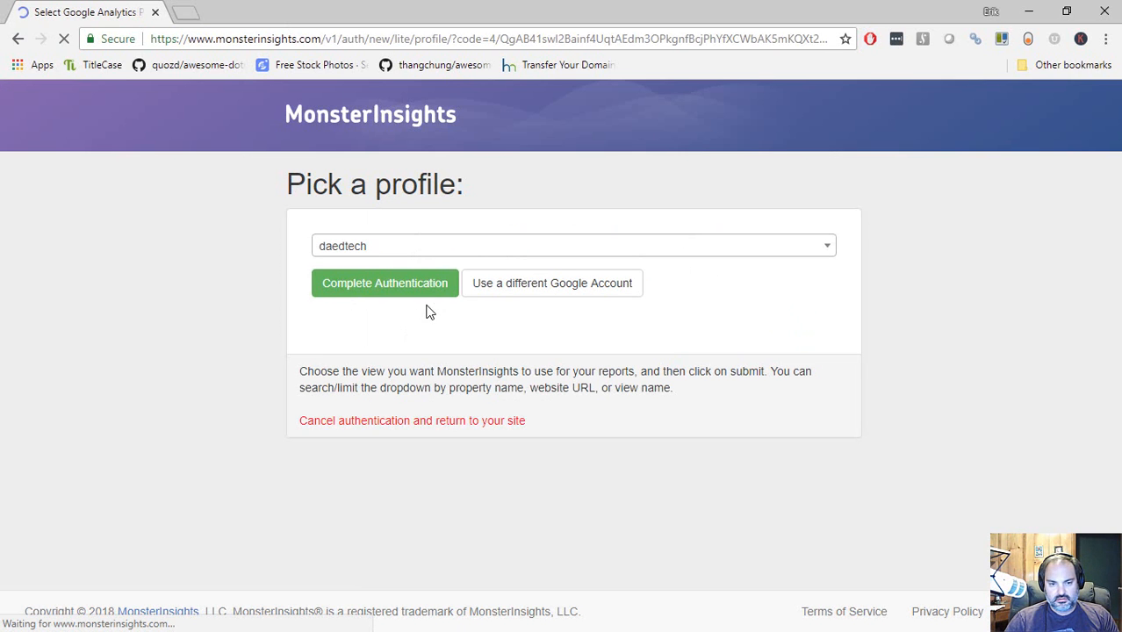
Look through the available Analytics profiles for the site and return to the MonsterInsights settings without completing authentication
{"action": "left_click", "coordinate": [457, 245]}
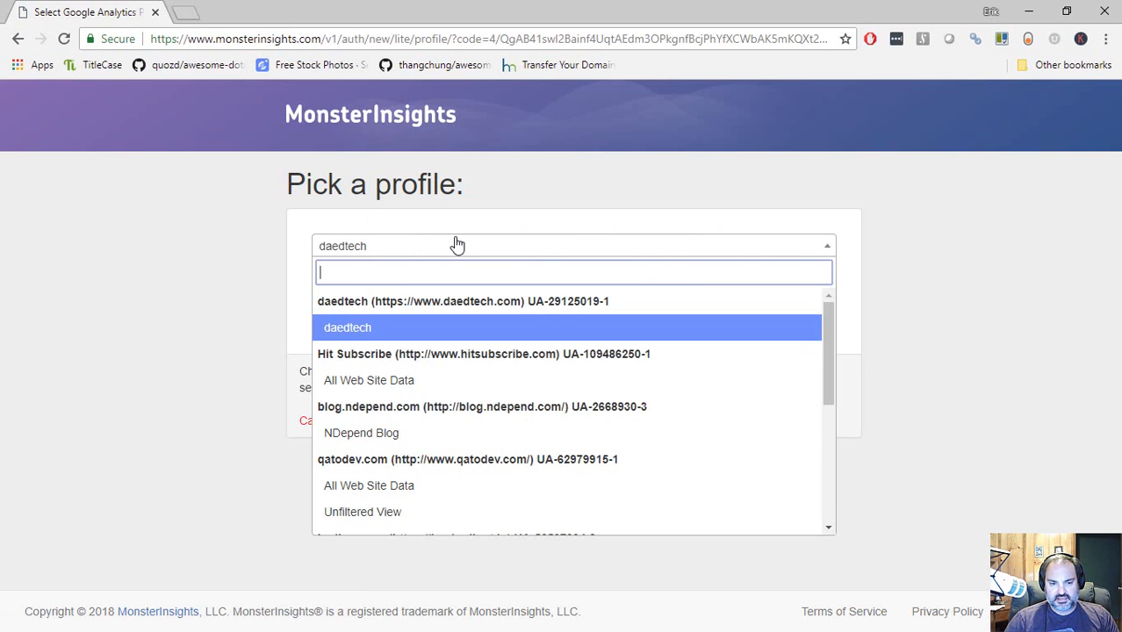
{"action": "scroll", "coordinate": [455, 283], "scroll_direction": "down", "scroll_amount": 3}
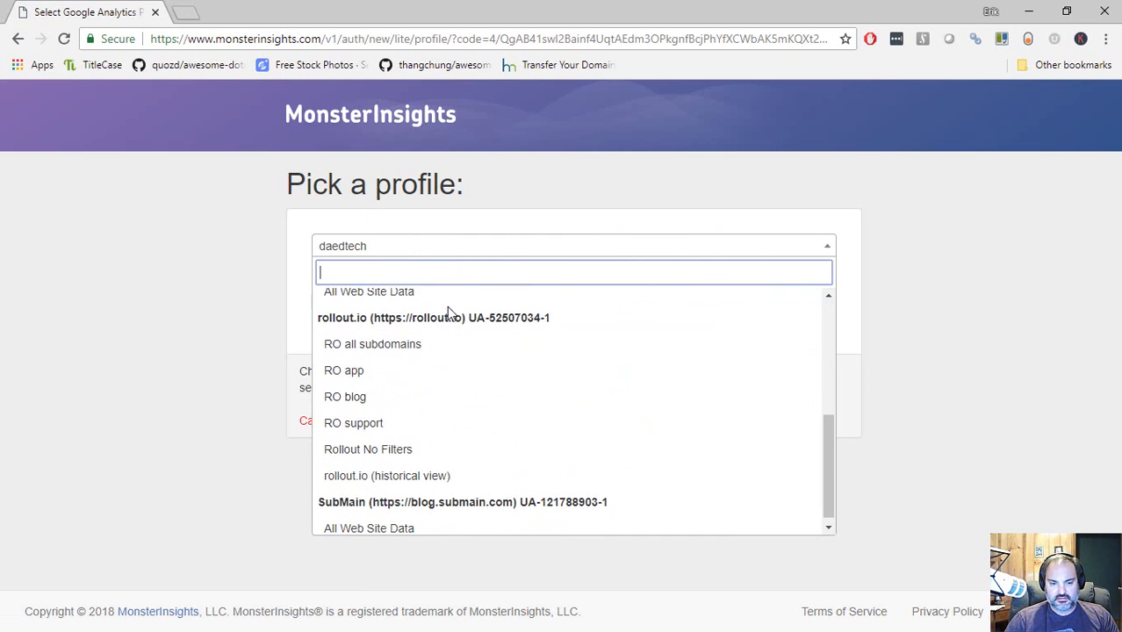
{"action": "scroll", "coordinate": [443, 318], "scroll_direction": "up", "scroll_amount": 2}
{"action": "left_click", "coordinate": [163, 332]}
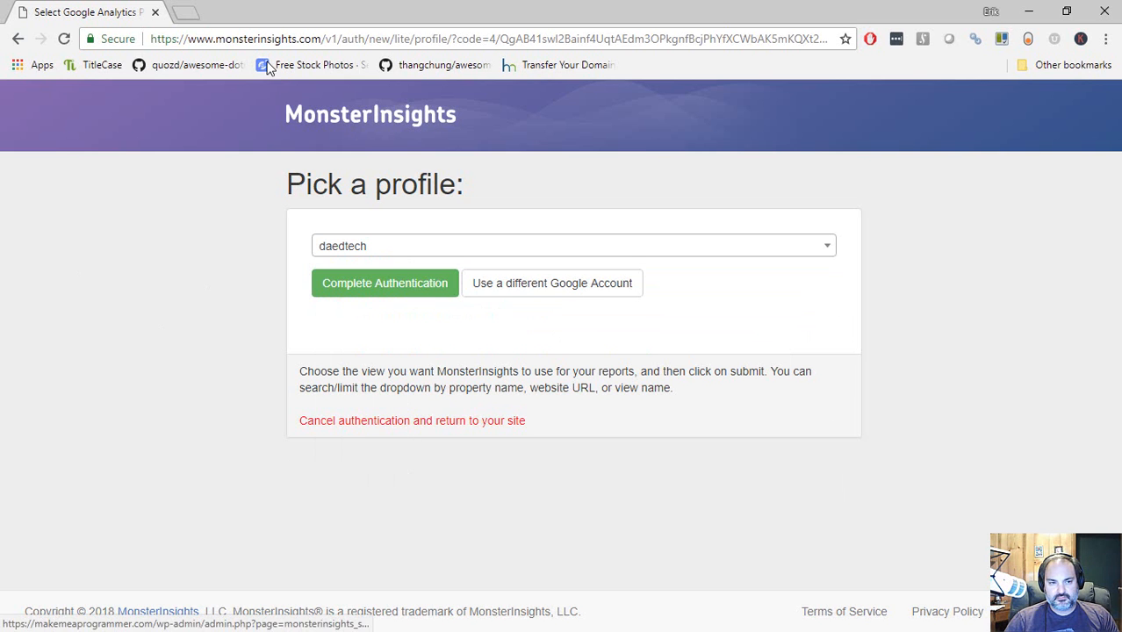
{"action": "left_click", "coordinate": [17, 41]}
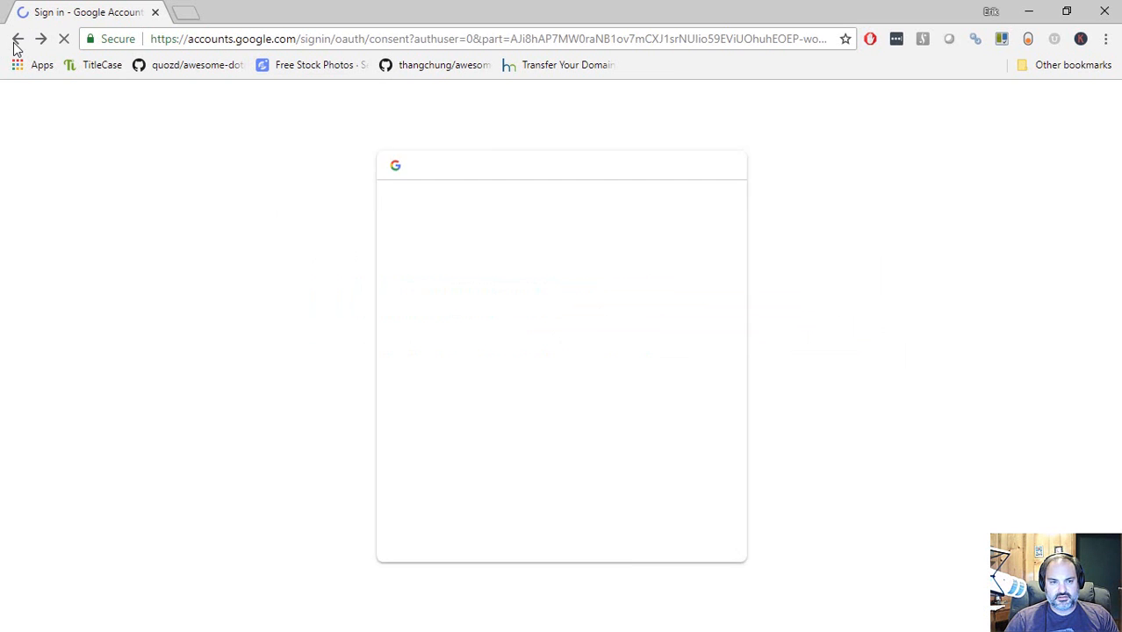
{"action": "left_click", "coordinate": [14, 41]}
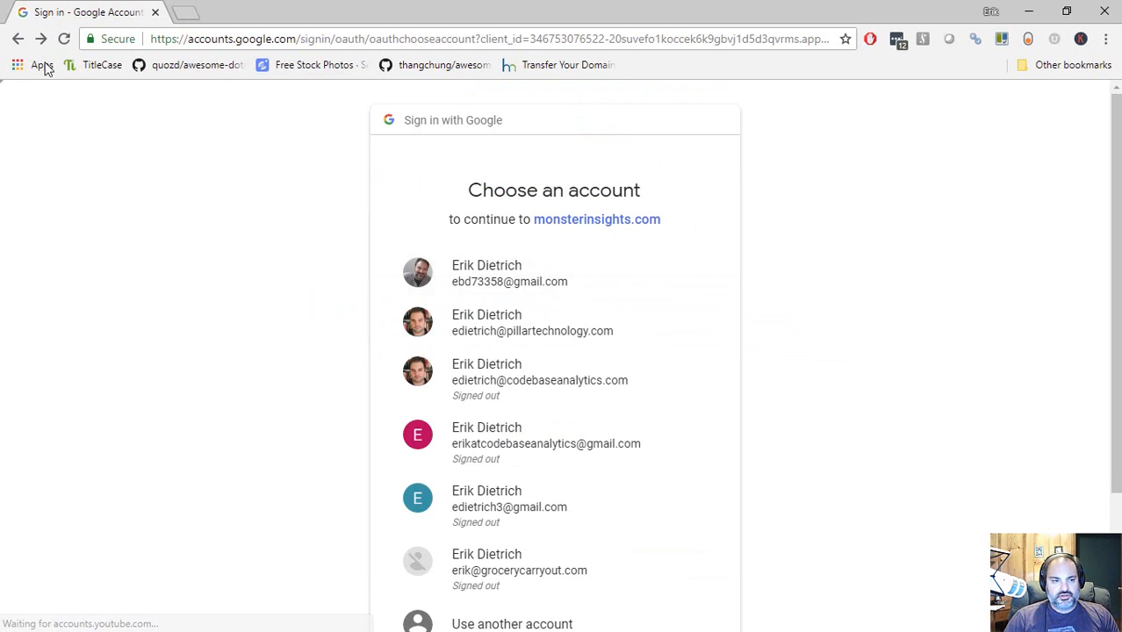
{"action": "left_click", "coordinate": [15, 41]}
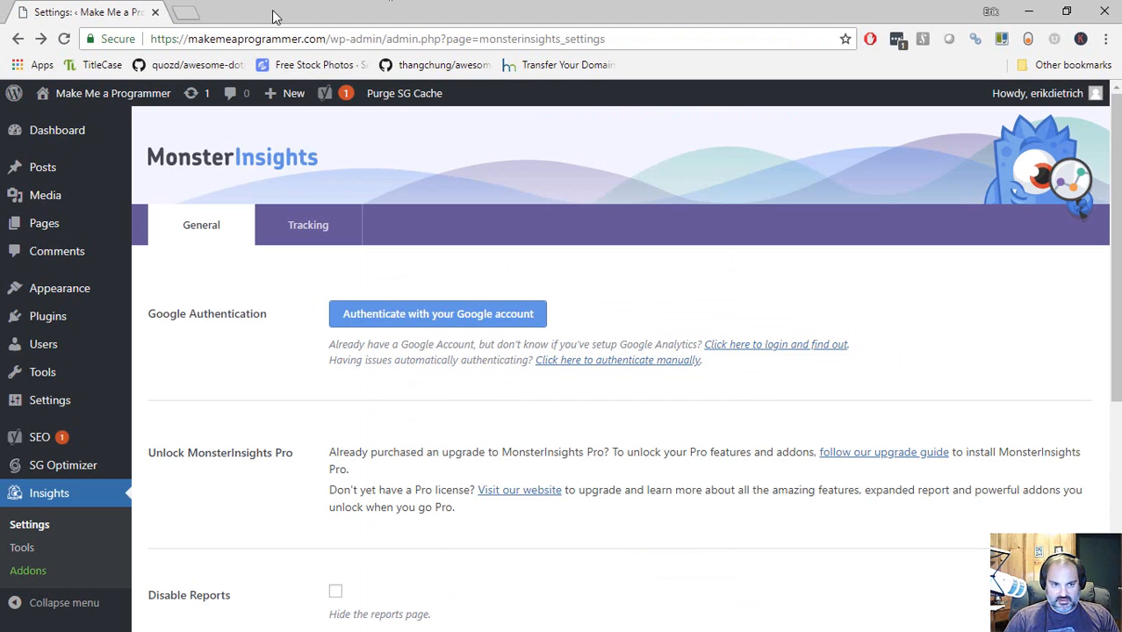
Open Google Analytics at analytics.google.com/analytics/web/ in a new browser tab
{"action": "key", "text": "ctrl+t"}
{"action": "type", "text": "google.com/analytics/"}
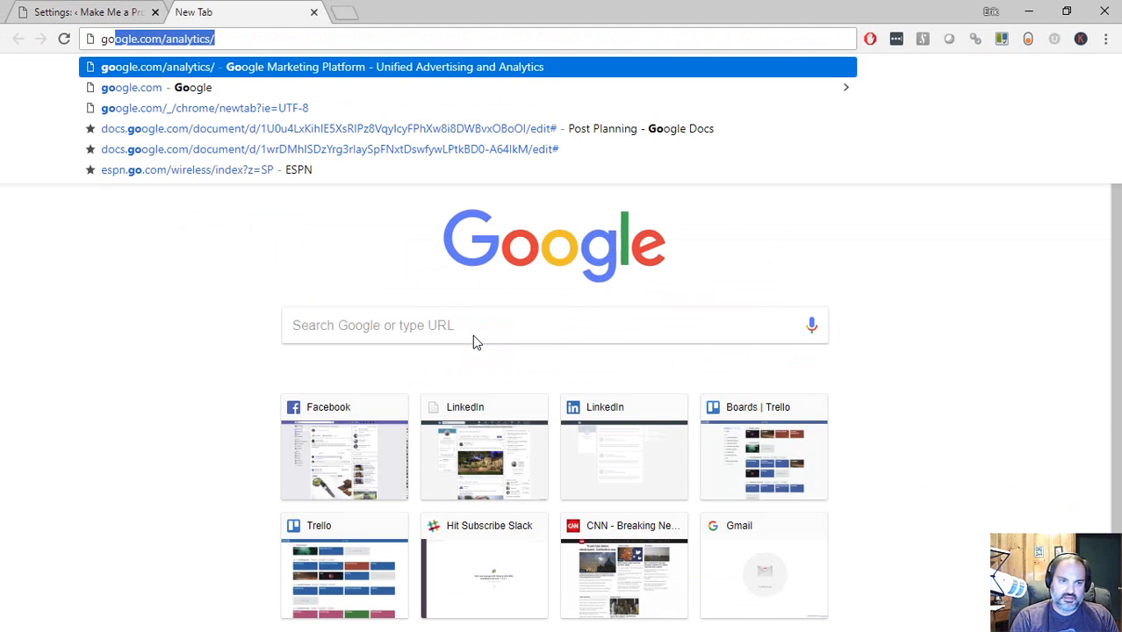
{"action": "key", "text": "ctrl+a"}
{"action": "type", "text": "ana"}
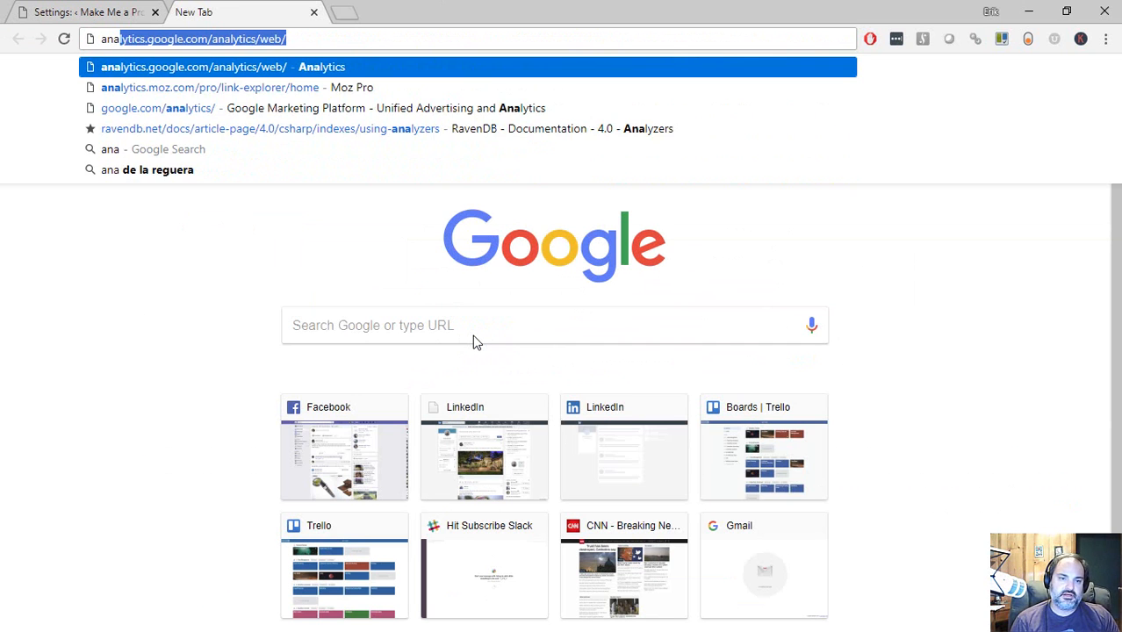
{"action": "key", "text": "End"}
{"action": "key", "text": "Return"}
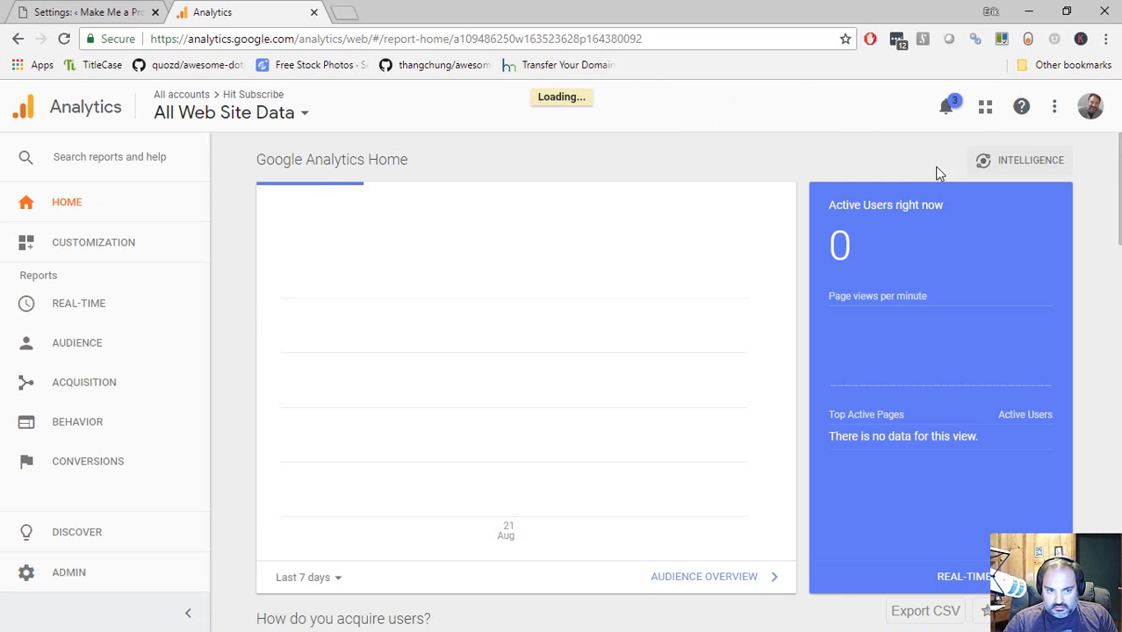
Examine the Analytics accounts, properties and views and the additional options menu
{"action": "left_click", "coordinate": [226, 121]}
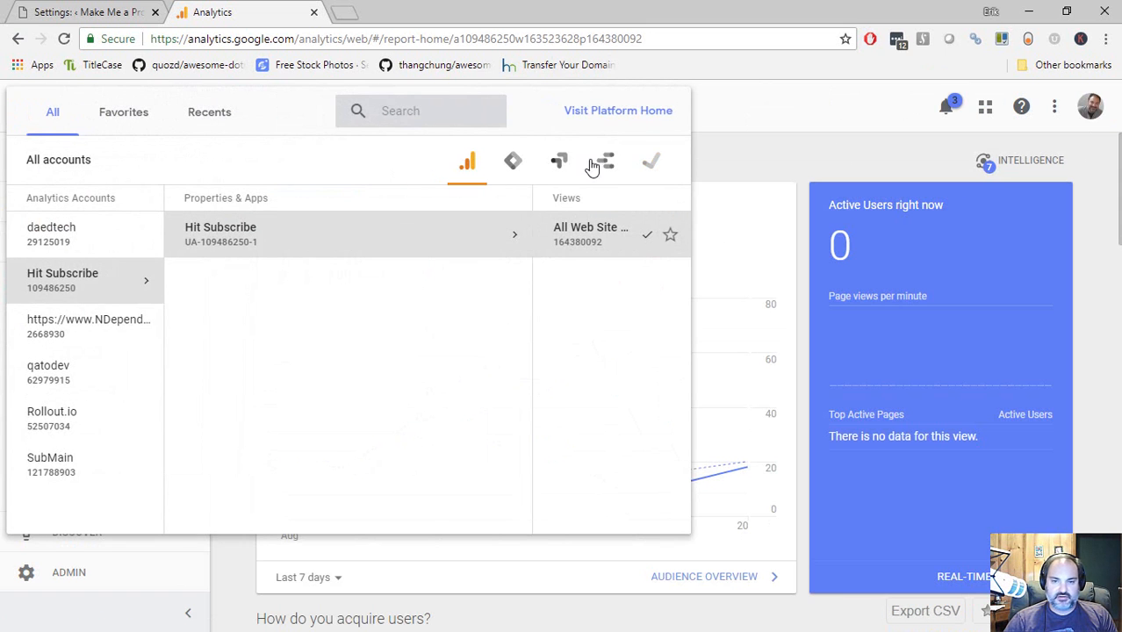
{"action": "left_click", "coordinate": [758, 106]}
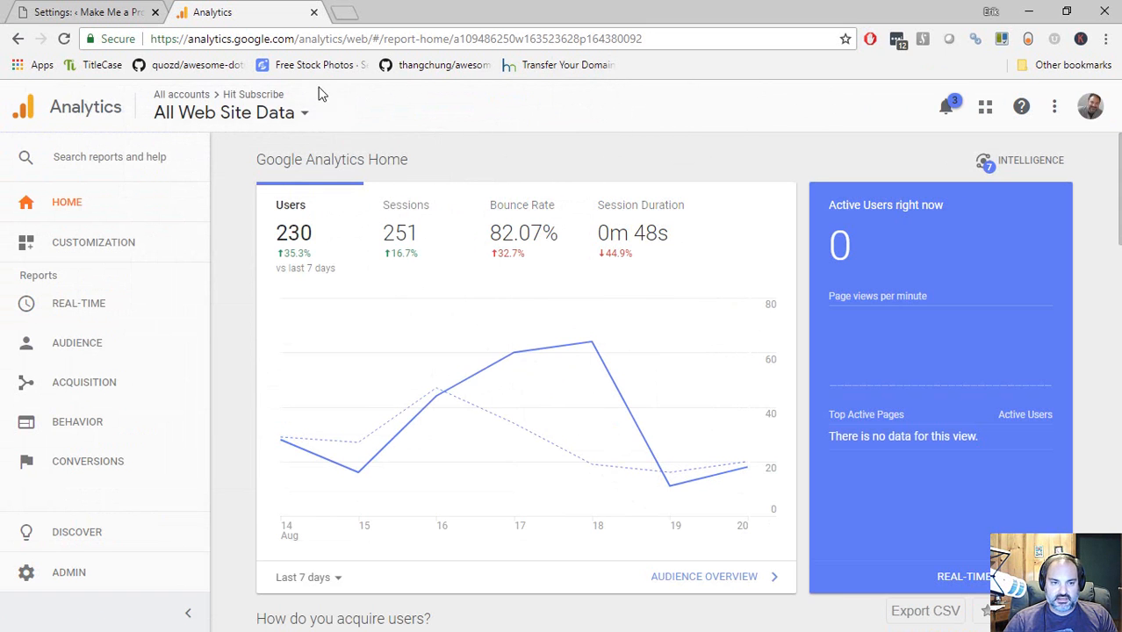
{"action": "left_click", "coordinate": [266, 118]}
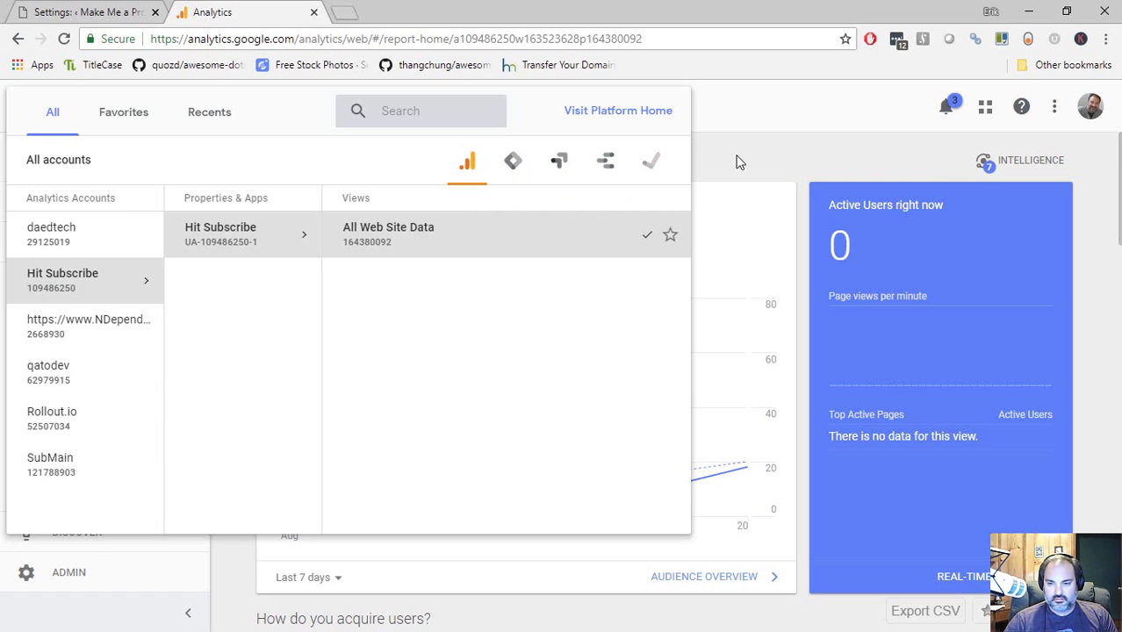
{"action": "left_click", "coordinate": [793, 163]}
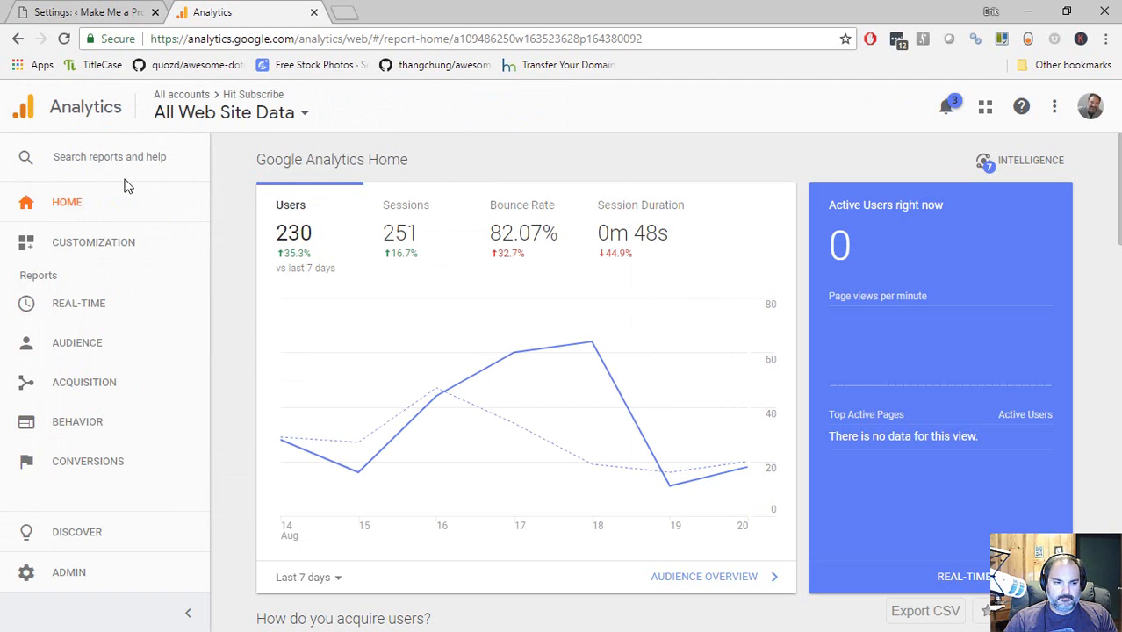
{"action": "left_click", "coordinate": [1055, 106]}
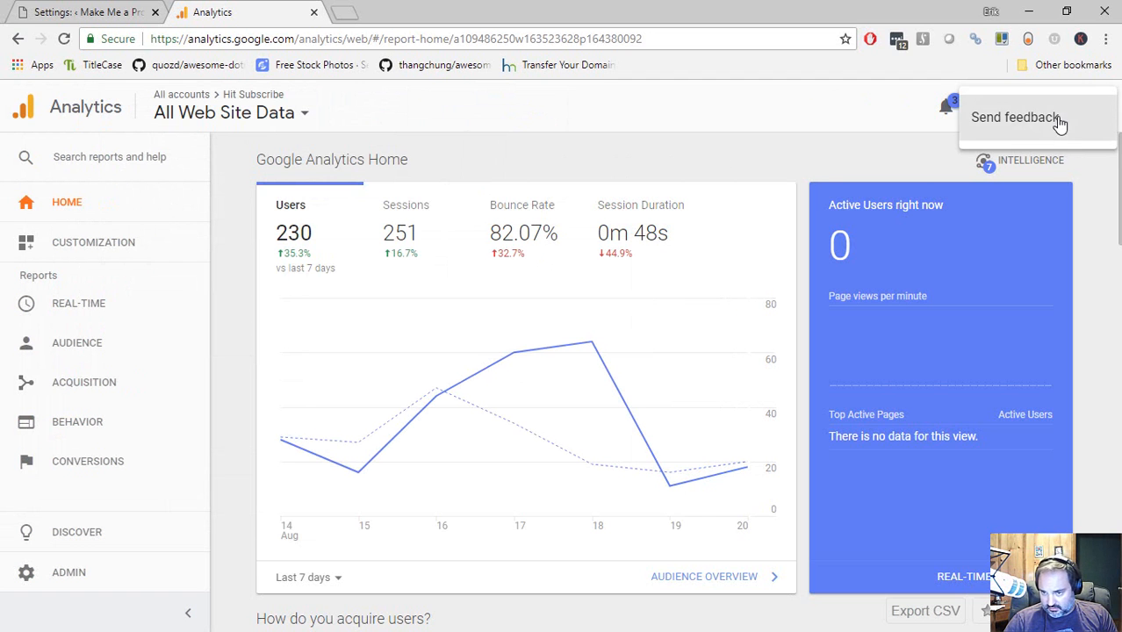
{"action": "left_click", "coordinate": [494, 146]}
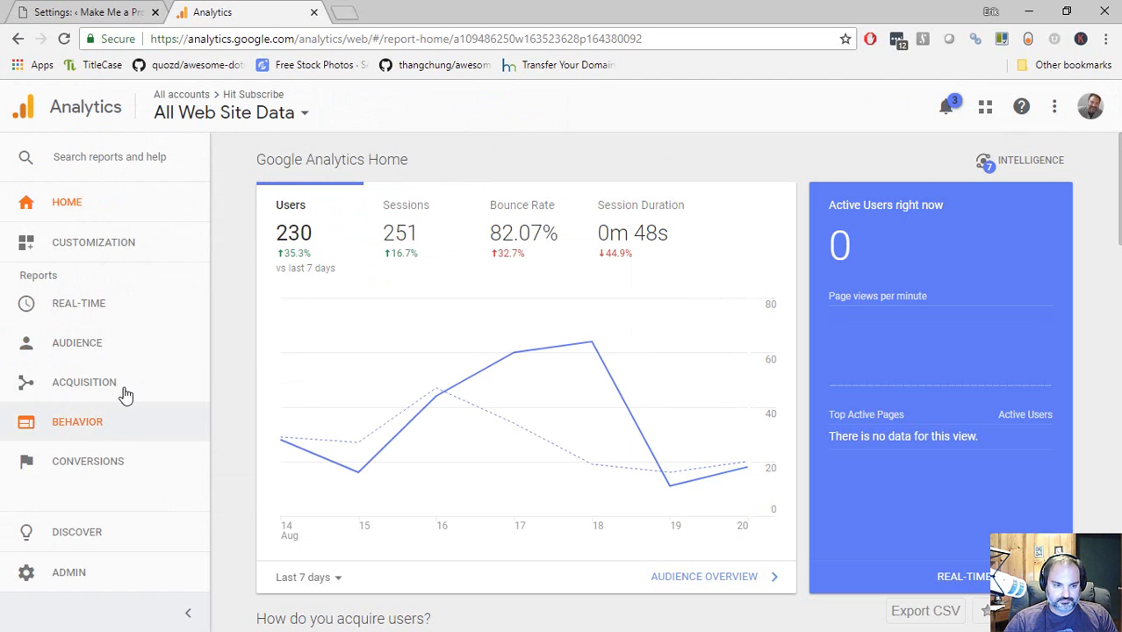
Start a new website account in the Analytics administration and name the account Make Me a Programmer
{"action": "left_click", "coordinate": [70, 572]}
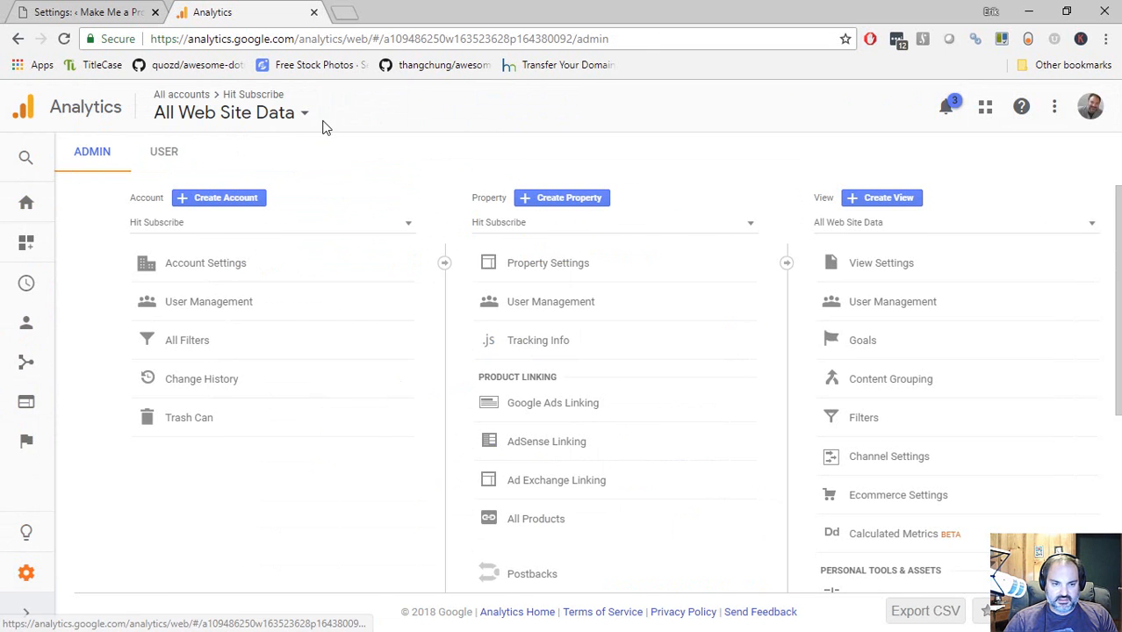
{"action": "left_click", "coordinate": [219, 199]}
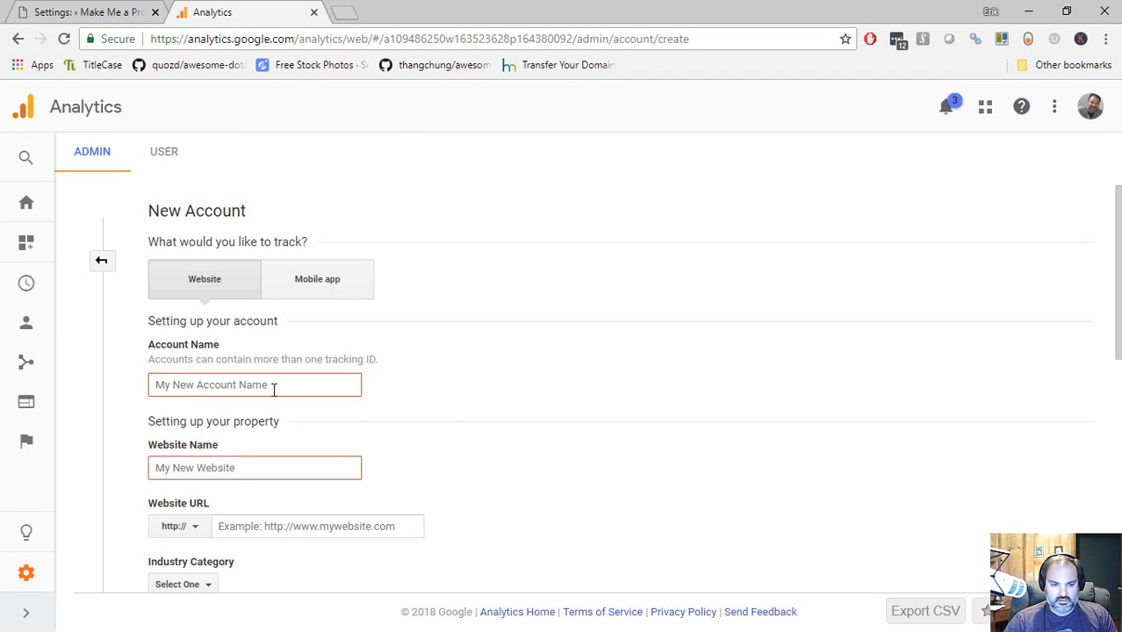
{"action": "left_click", "coordinate": [274, 387]}
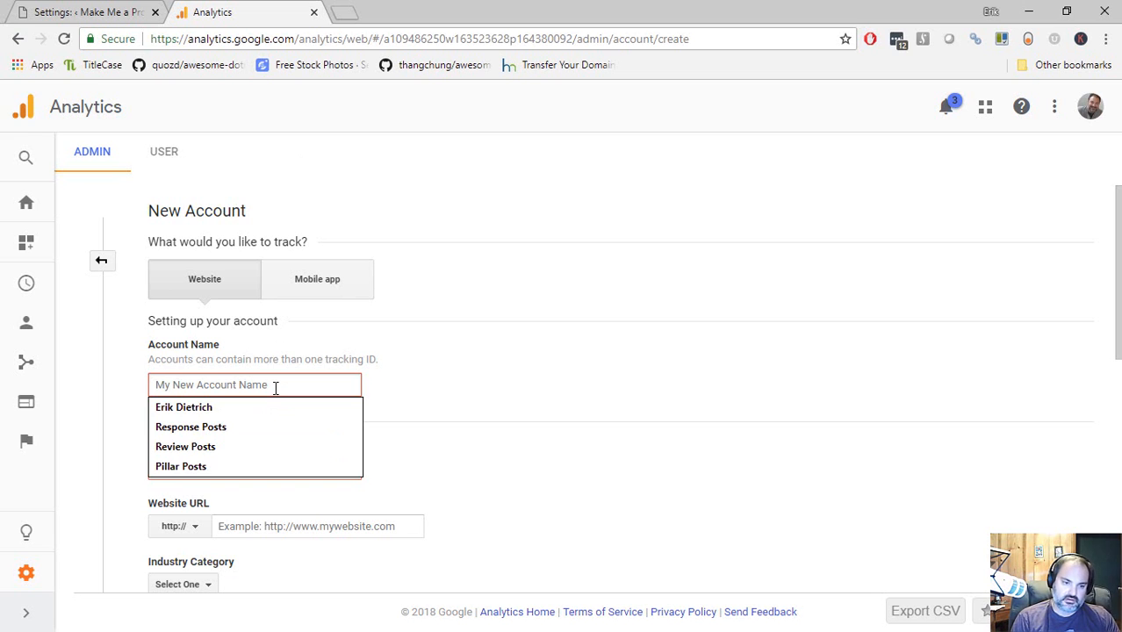
{"action": "type", "text": "Make "}
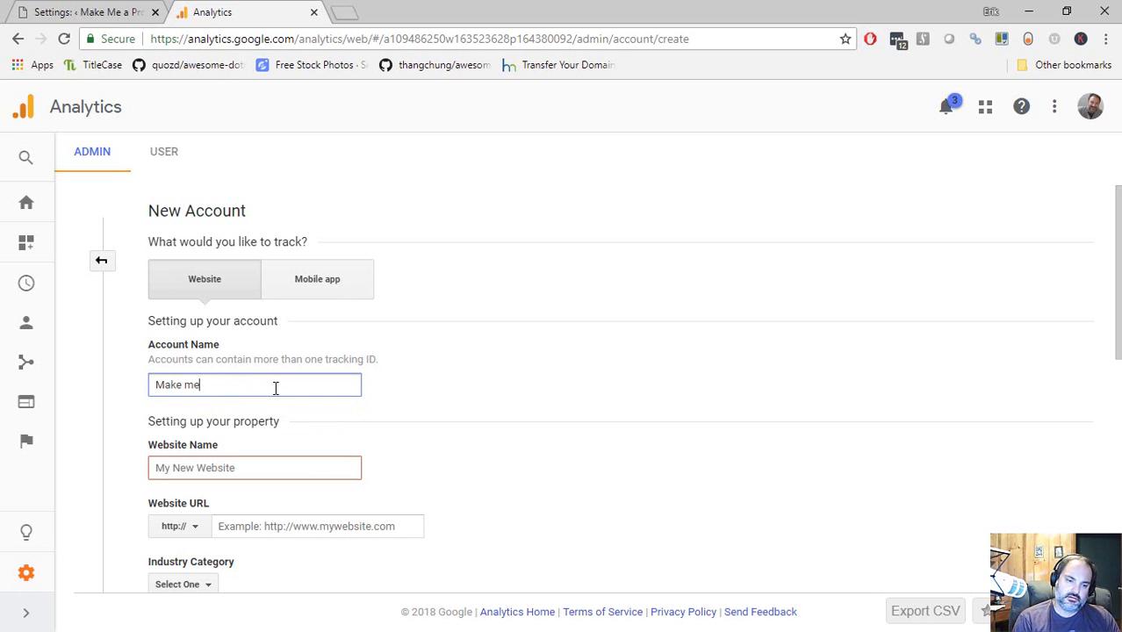
{"action": "type", "text": "Me a Progrmm"}
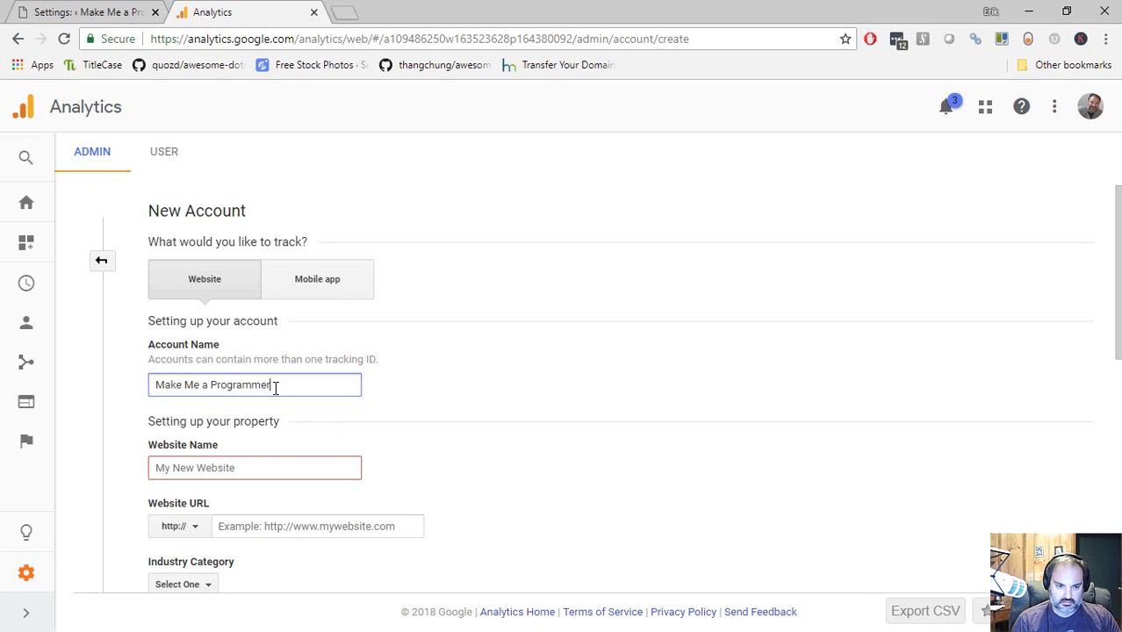
{"action": "key", "text": "ctrl+a"}
Open makemeaprogrammer.com in a new browser tab, copy its address and paste it as the new property's website name
{"action": "left_click", "coordinate": [267, 469]}
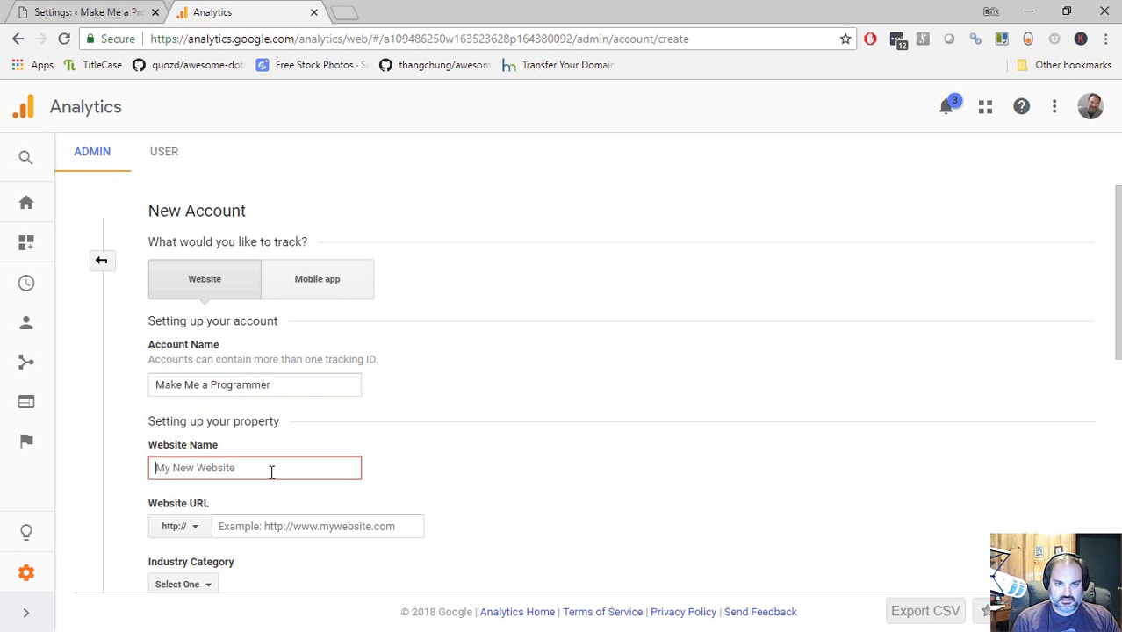
{"action": "left_click", "coordinate": [83, 13]}
{"action": "key", "text": "ctrl+t"}
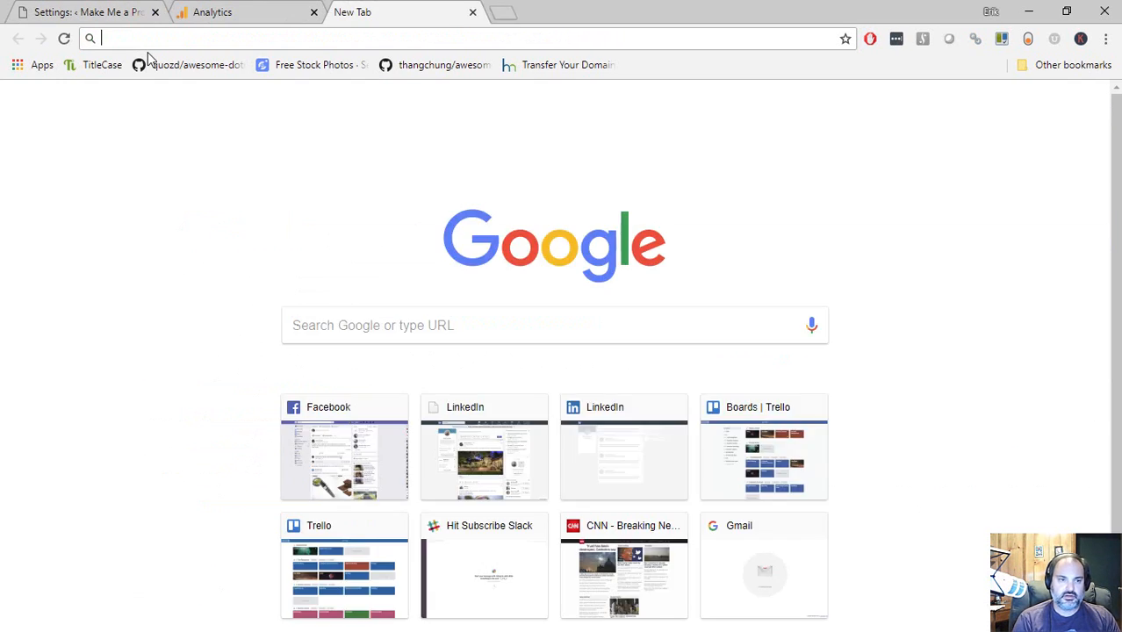
{"action": "type", "text": "makemeaprogrammer.com"}
{"action": "key", "text": "Return"}
{"action": "left_click", "coordinate": [193, 39]}
{"action": "key", "text": "ctrl+c"}
{"action": "left_click", "coordinate": [212, 12]}
{"action": "key", "text": "ctrl+v"}
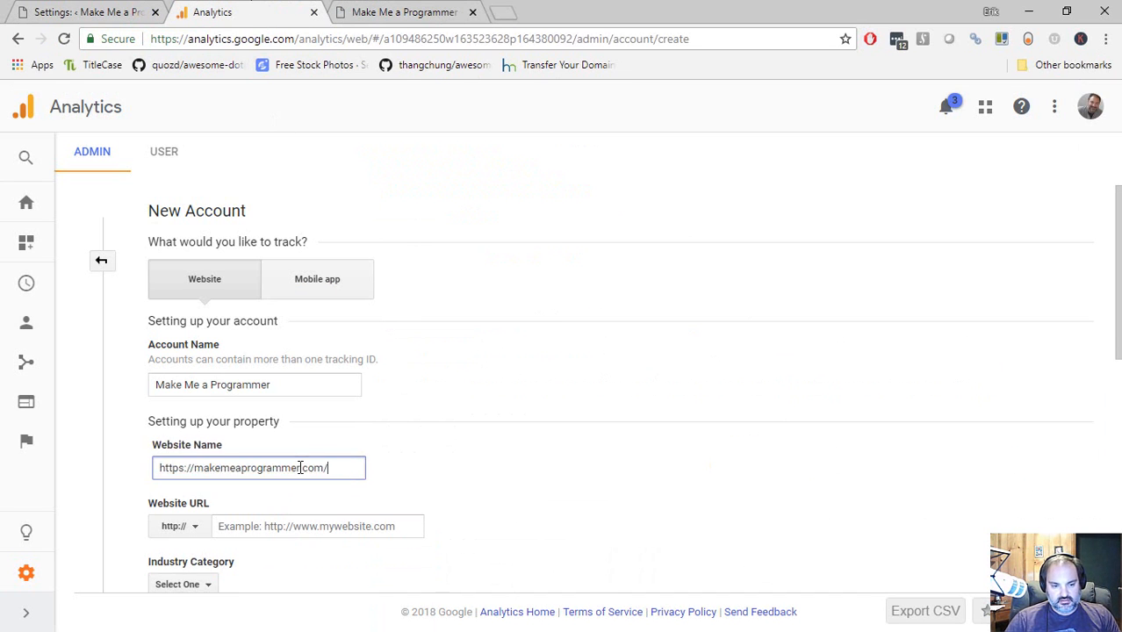
{"action": "scroll", "coordinate": [264, 321], "scroll_direction": "down", "scroll_amount": 2}
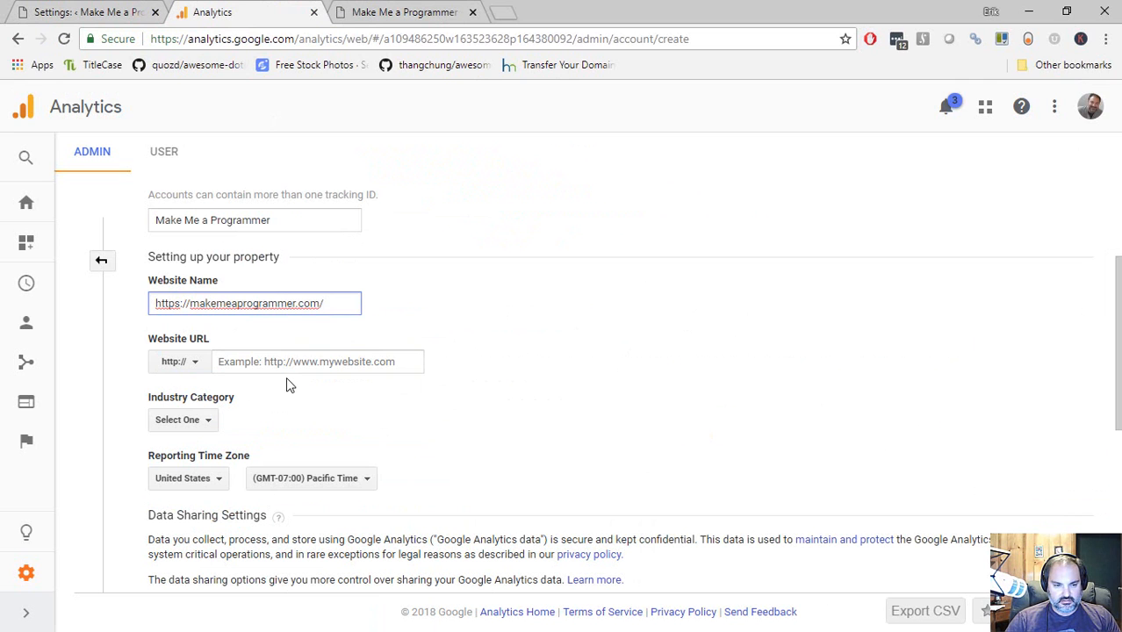
{"action": "left_click", "coordinate": [306, 358]}
{"action": "key", "text": "ctrl+v"}
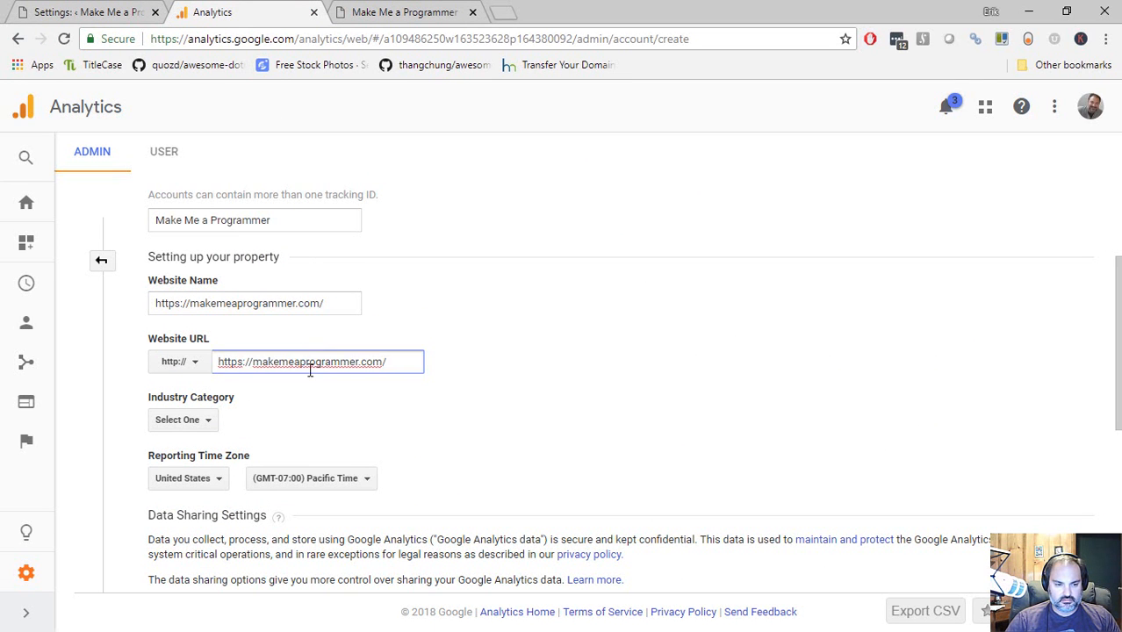
{"action": "left_click_drag", "start_coordinate": [213, 365], "coordinate": [353, 371]}
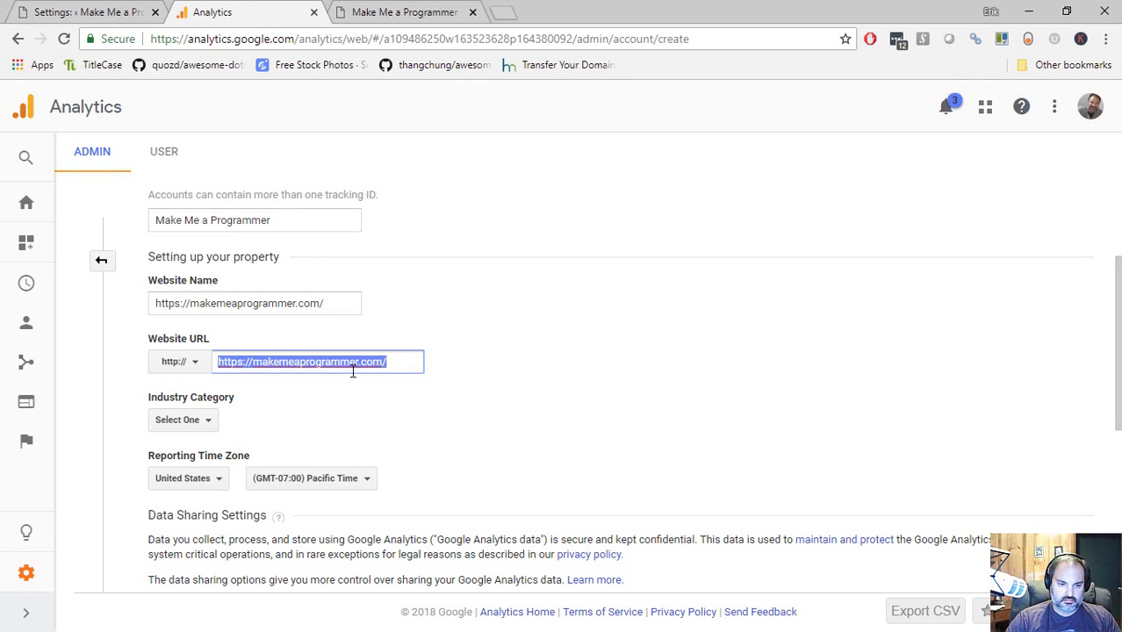
{"action": "double_click", "coordinate": [353, 370]}
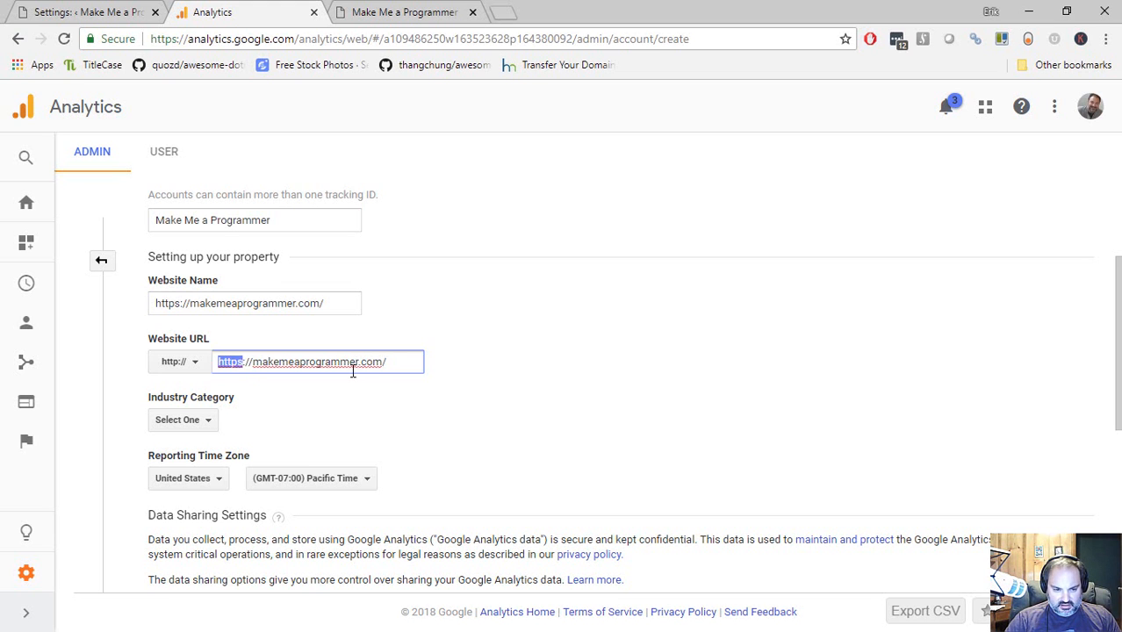
{"action": "key", "text": "BackSpace"}
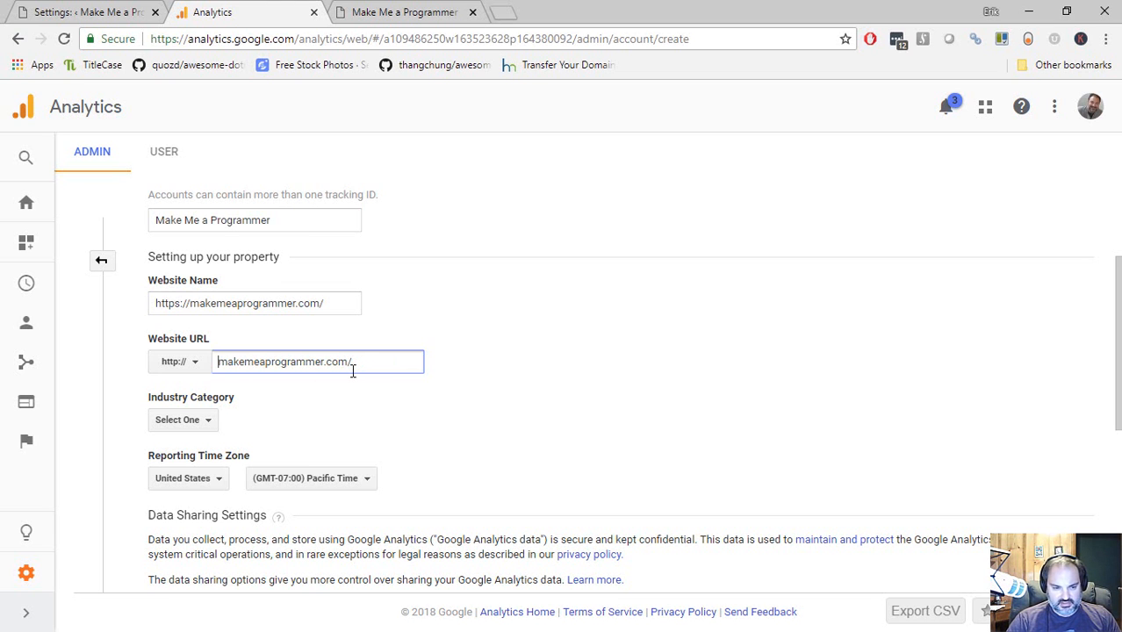
{"action": "left_click", "coordinate": [180, 367]}
{"action": "left_click", "coordinate": [180, 416]}
{"action": "left_click_drag", "start_coordinate": [277, 303], "coordinate": [150, 301]}
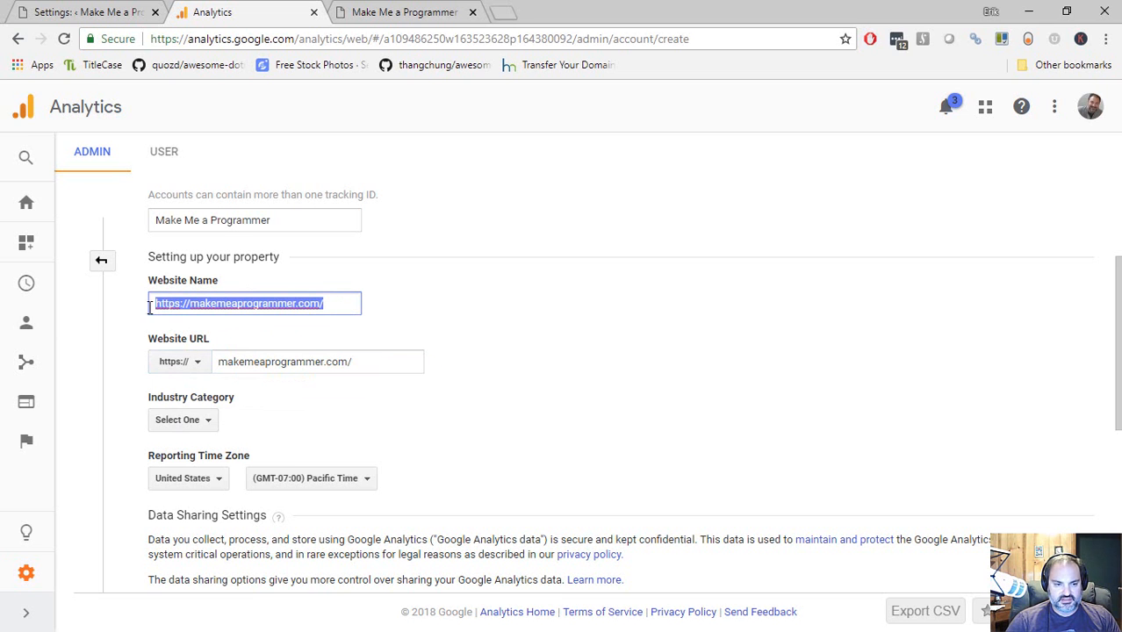
{"action": "key", "text": "ctrl+x"}
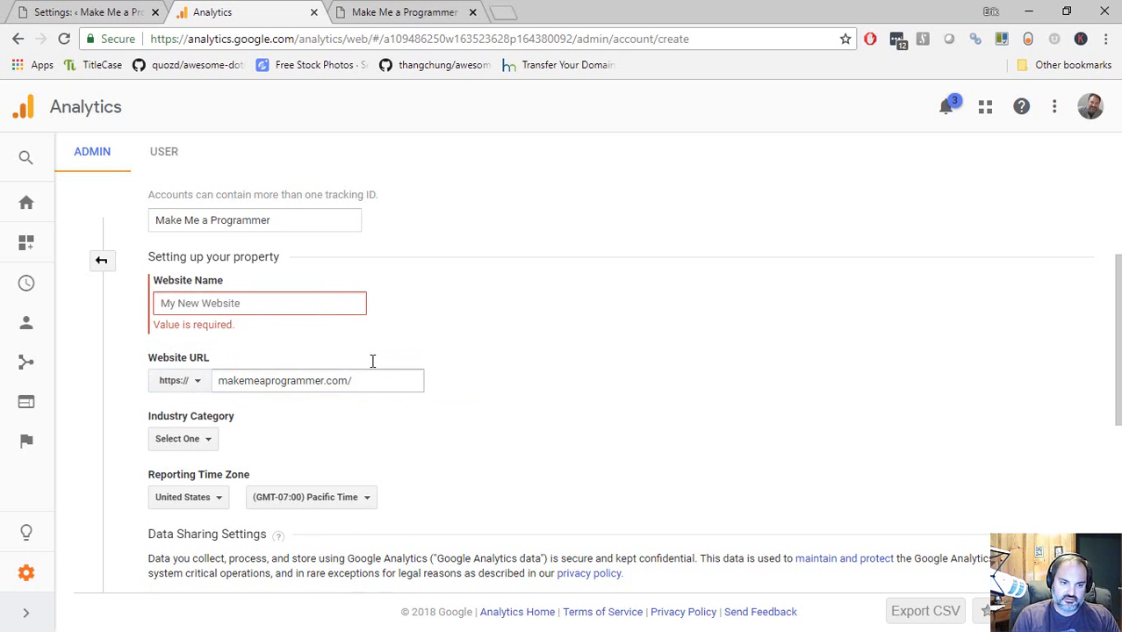
{"action": "key", "text": "ctrl+v"}
{"action": "key", "text": "ctrl+a"}
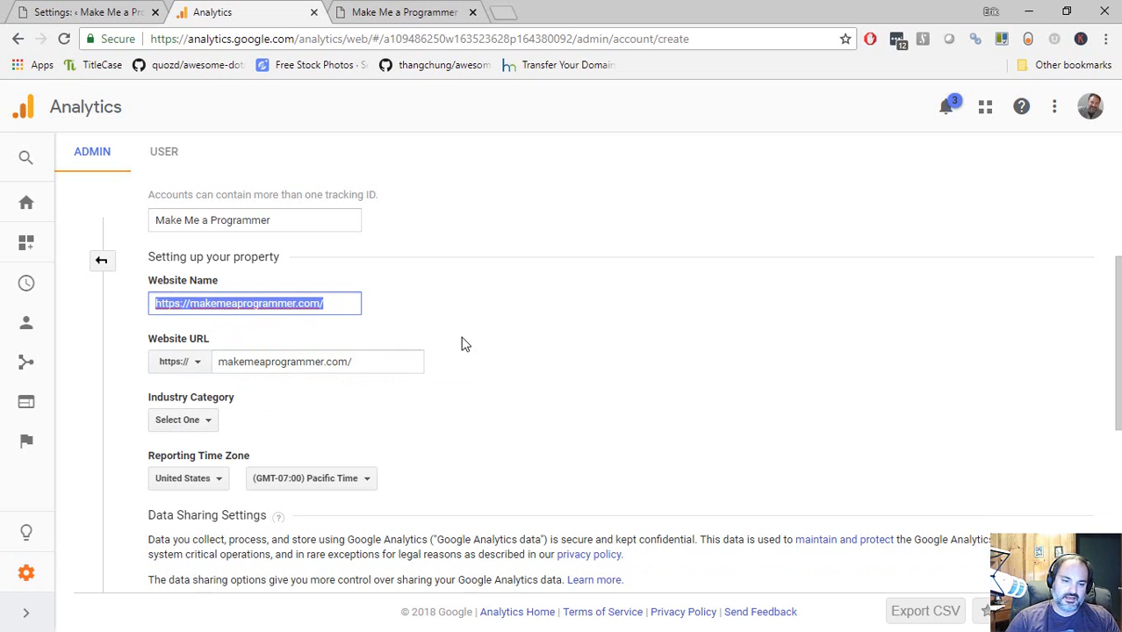
Copy the account name Make Me a Programmer and use it to replace the website name
{"action": "left_click_drag", "start_coordinate": [285, 212], "coordinate": [147, 220]}
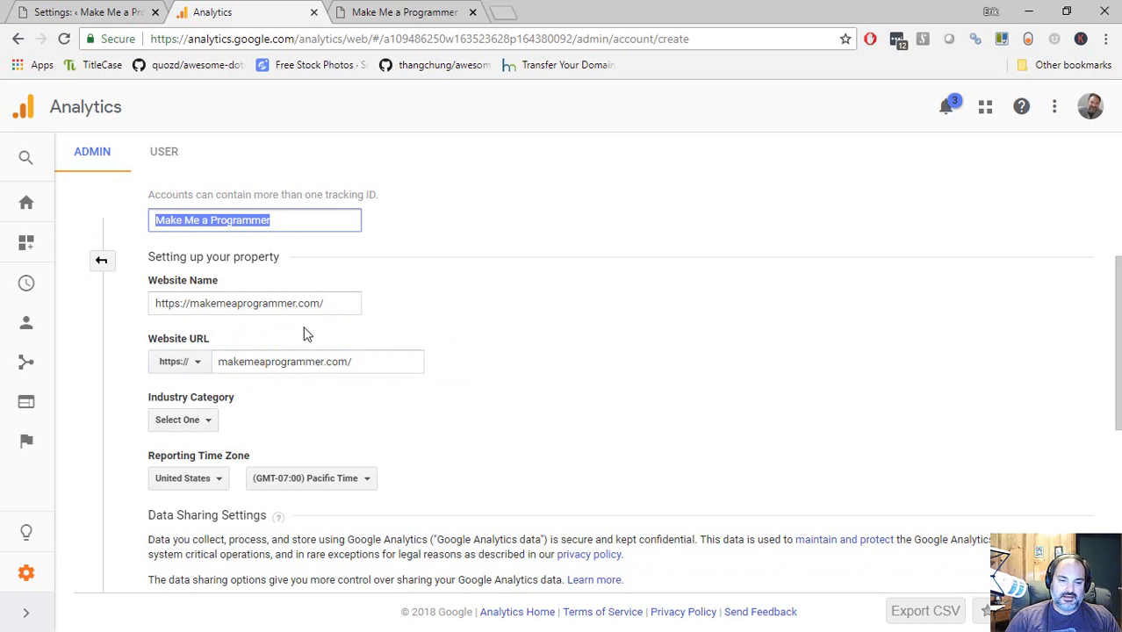
{"action": "left_click", "coordinate": [345, 306]}
{"action": "left_click_drag", "start_coordinate": [345, 307], "coordinate": [97, 326]}
{"action": "key", "text": "ctrl+v"}
{"action": "scroll", "coordinate": [410, 421], "scroll_direction": "up", "scroll_amount": 2}
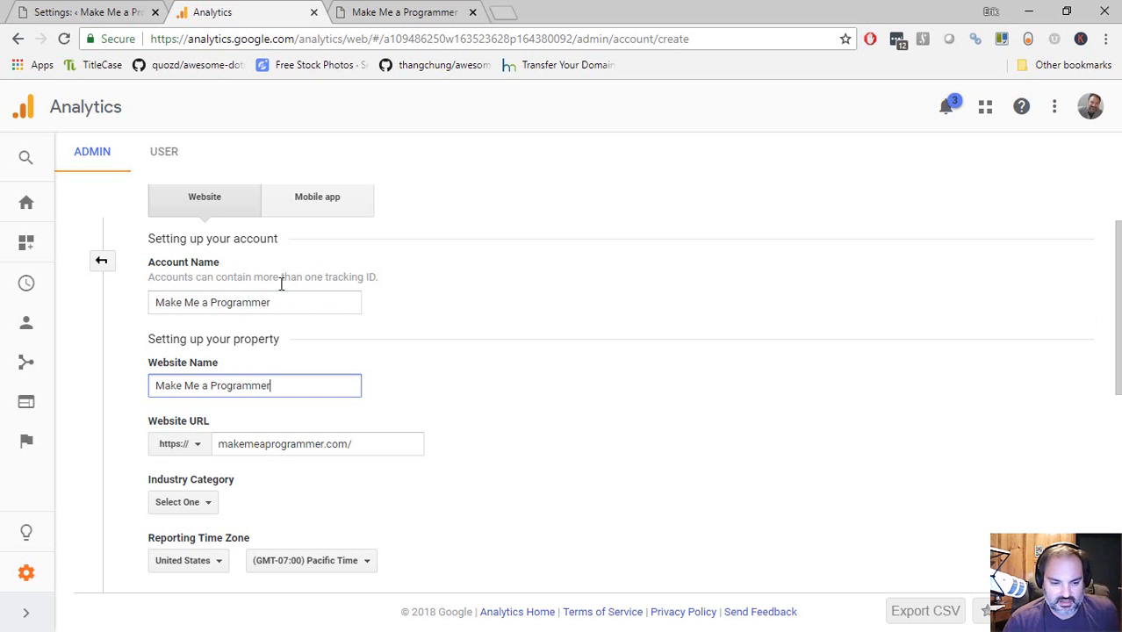
{"action": "left_click", "coordinate": [282, 303]}
{"action": "left_click", "coordinate": [306, 385]}
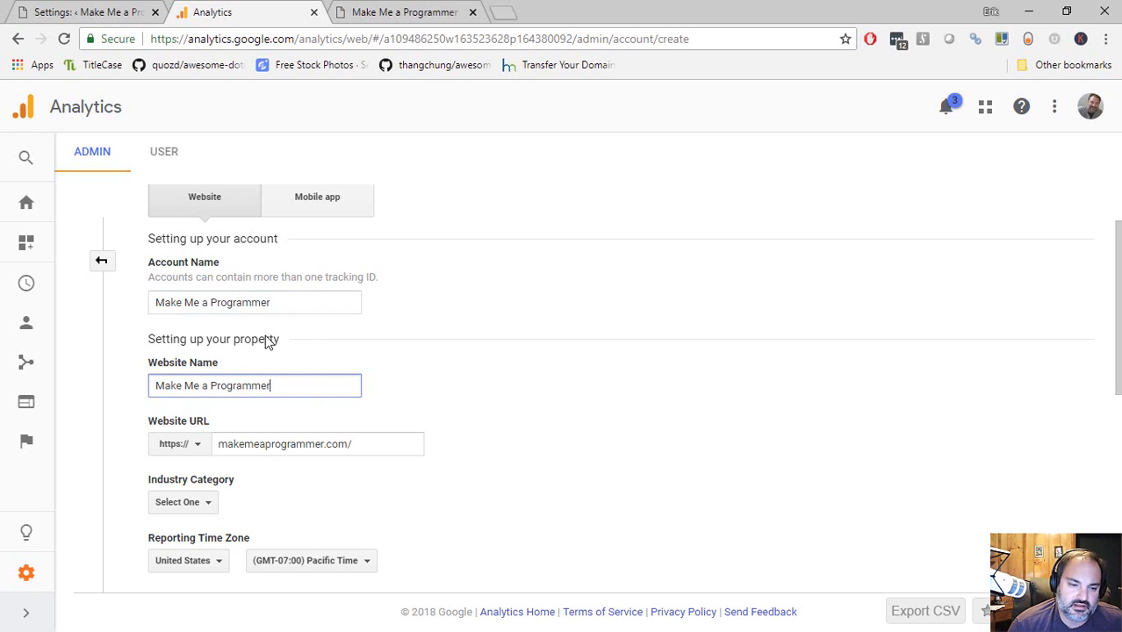
Choose Computers and Electronics as the property's industry category
{"action": "scroll", "coordinate": [259, 281], "scroll_direction": "down", "scroll_amount": 3}
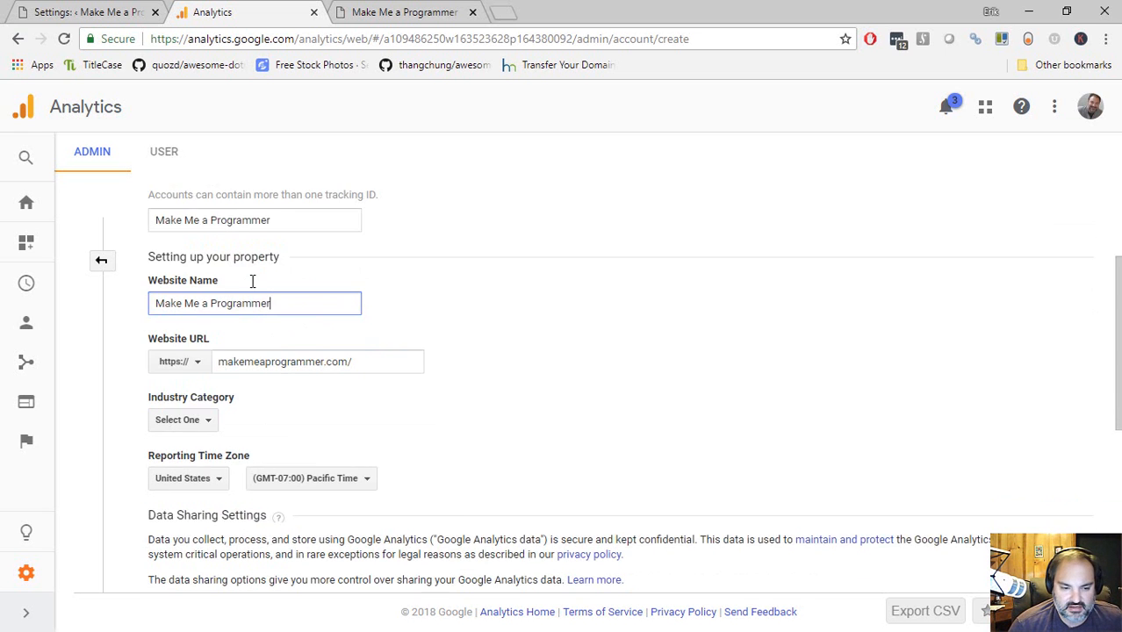
{"action": "scroll", "coordinate": [239, 375], "scroll_direction": "up", "scroll_amount": 1}
{"action": "left_click", "coordinate": [184, 340]}
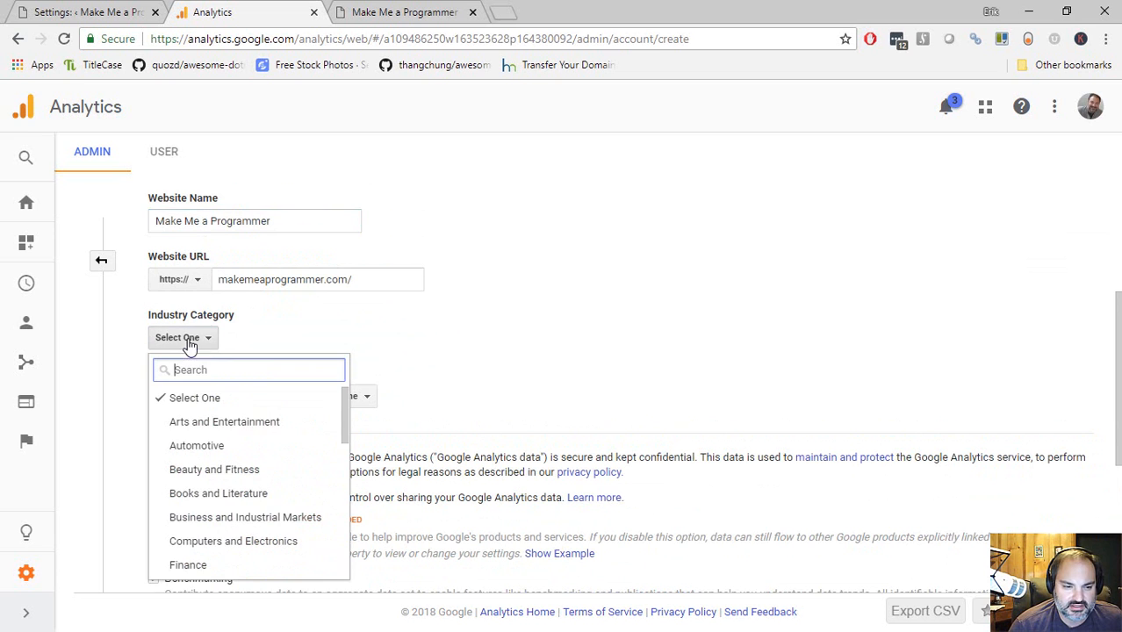
{"action": "scroll", "coordinate": [243, 429], "scroll_direction": "down", "scroll_amount": 1}
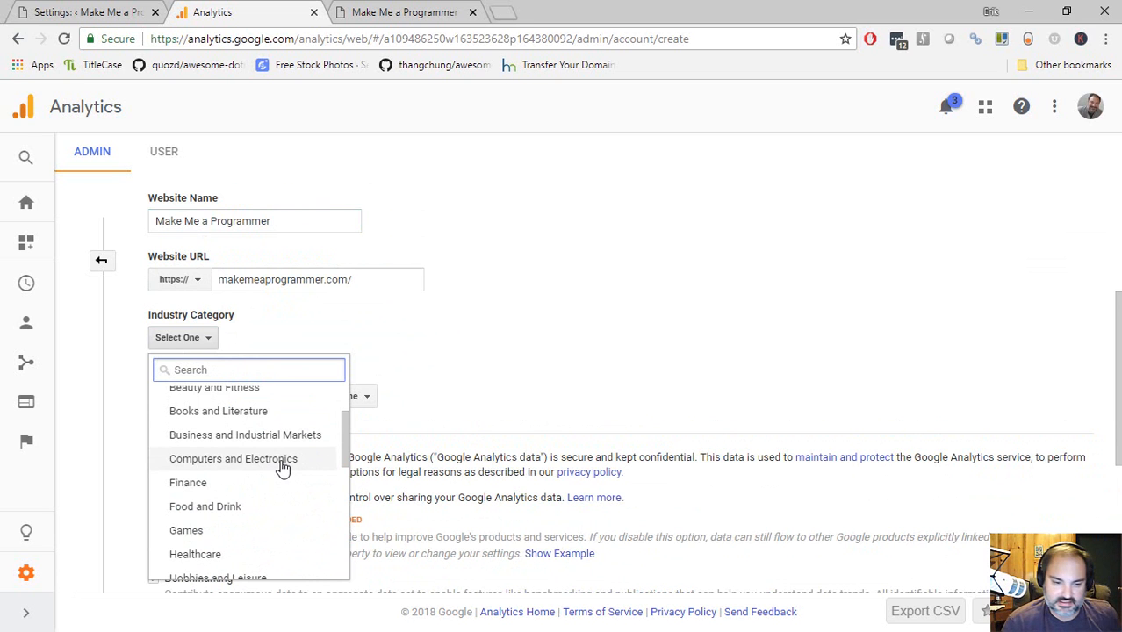
{"action": "scroll", "coordinate": [279, 471], "scroll_direction": "down", "scroll_amount": 1}
{"action": "scroll", "coordinate": [279, 468], "scroll_direction": "up", "scroll_amount": 1}
{"action": "left_click", "coordinate": [266, 459]}
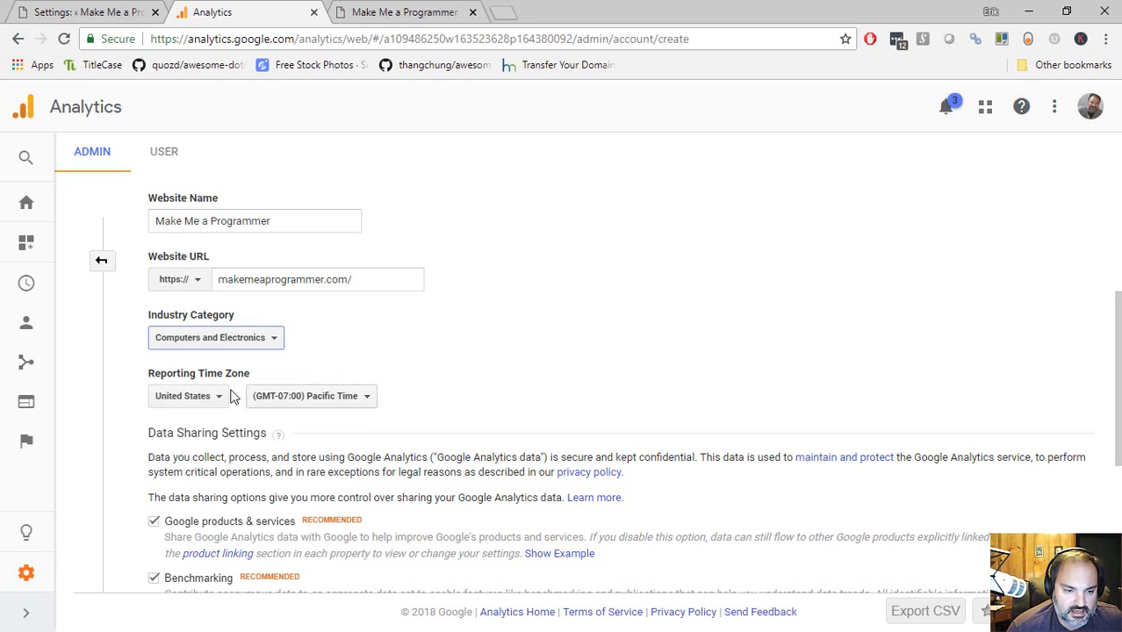
Set the property's reporting time zone to (GMT-04:00) Detroit
{"action": "left_click", "coordinate": [318, 398]}
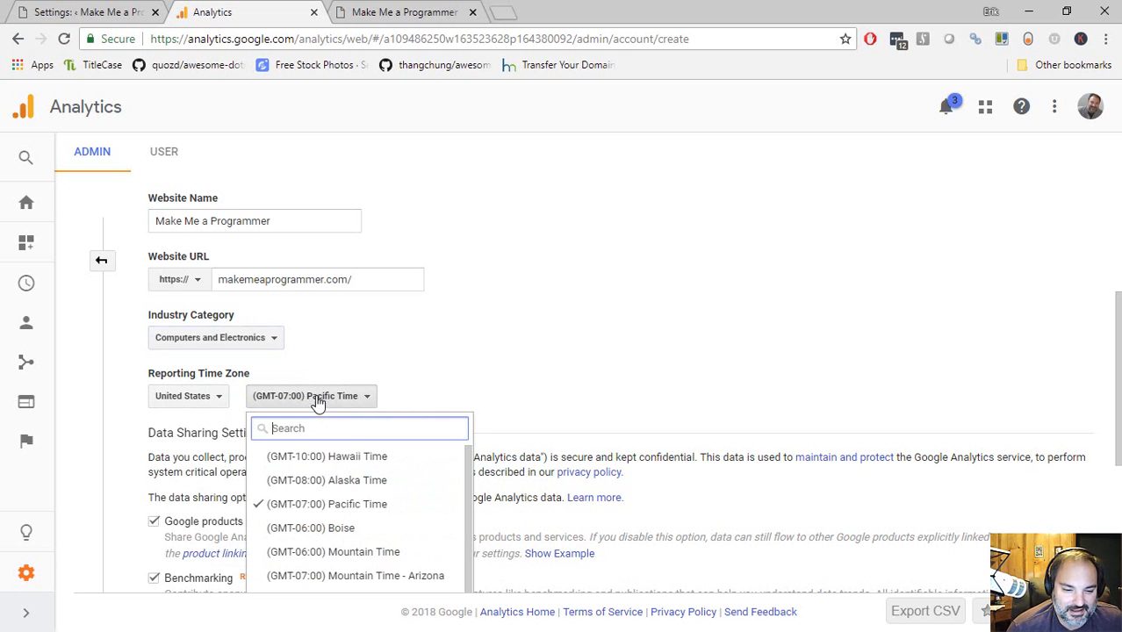
{"action": "scroll", "coordinate": [376, 532], "scroll_direction": "up", "scroll_amount": 1}
{"action": "scroll", "coordinate": [375, 533], "scroll_direction": "down", "scroll_amount": 3}
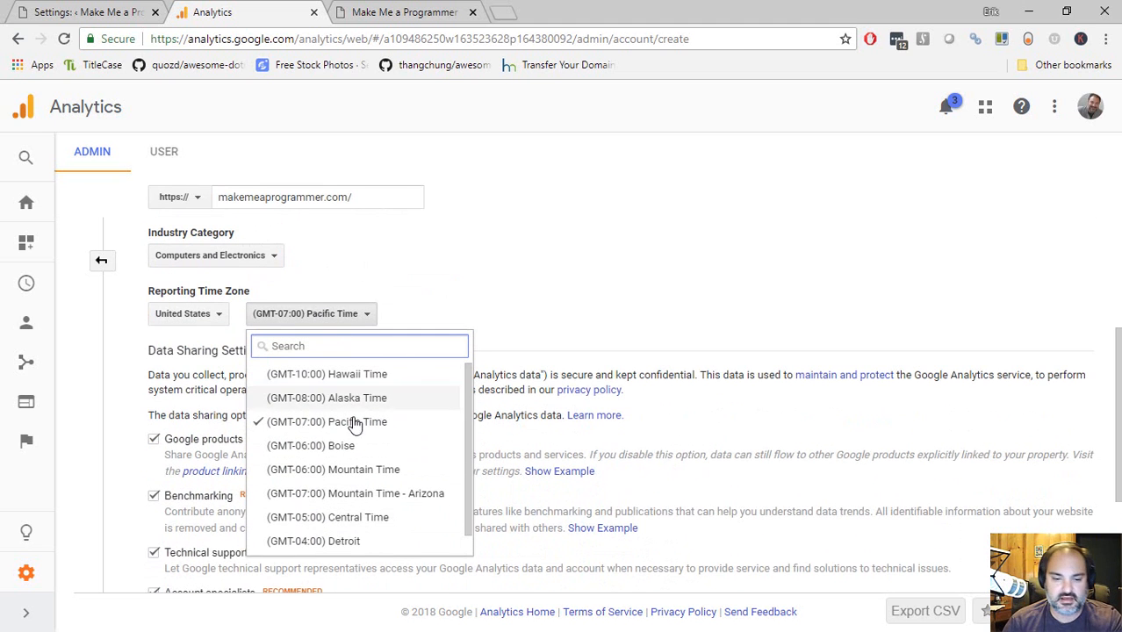
{"action": "left_click", "coordinate": [367, 540]}
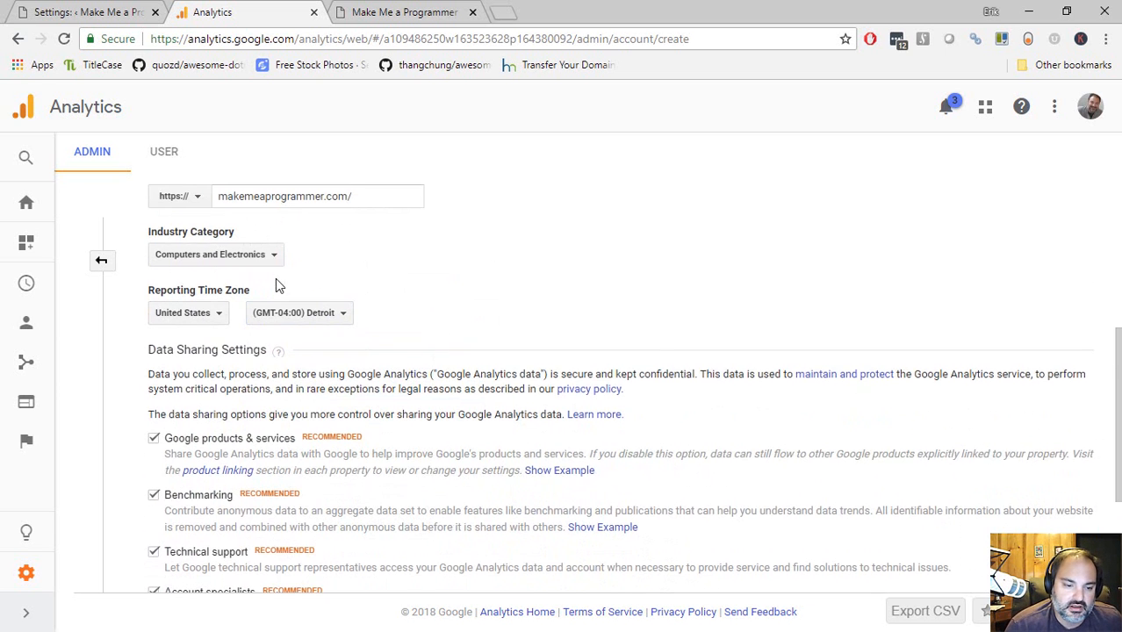
Request the tracking ID with all data sharing options kept, accepting the service agreement, GDPR Data Processing Terms and Measurement Controller-Controller Data Protection Terms
{"action": "scroll", "coordinate": [278, 281], "scroll_direction": "down", "scroll_amount": 1}
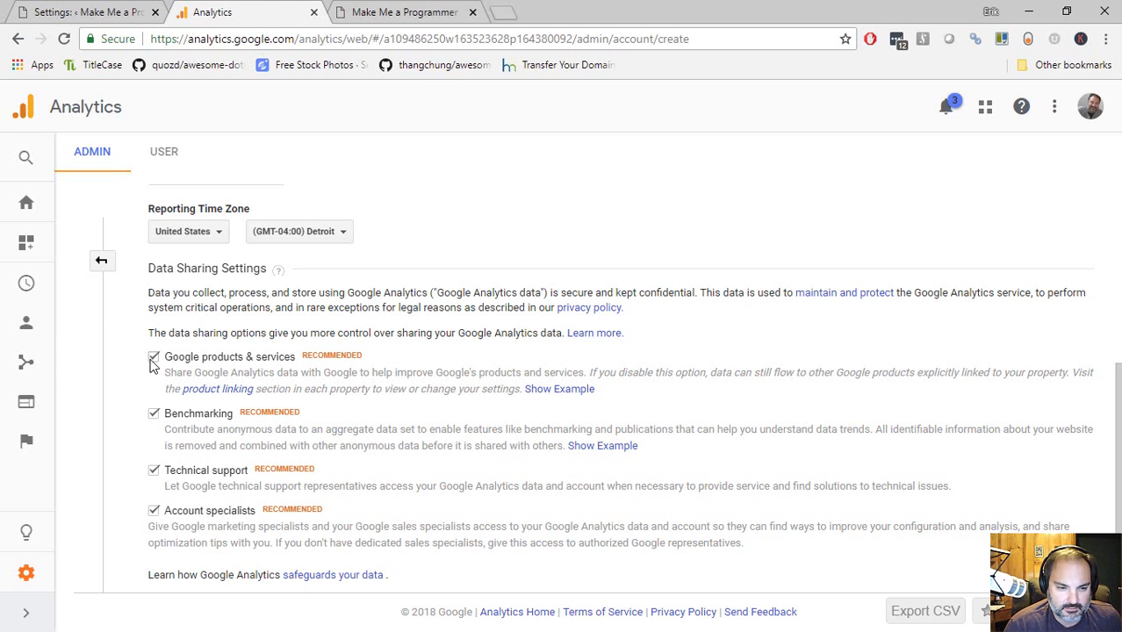
{"action": "scroll", "coordinate": [248, 325], "scroll_direction": "down", "scroll_amount": 2}
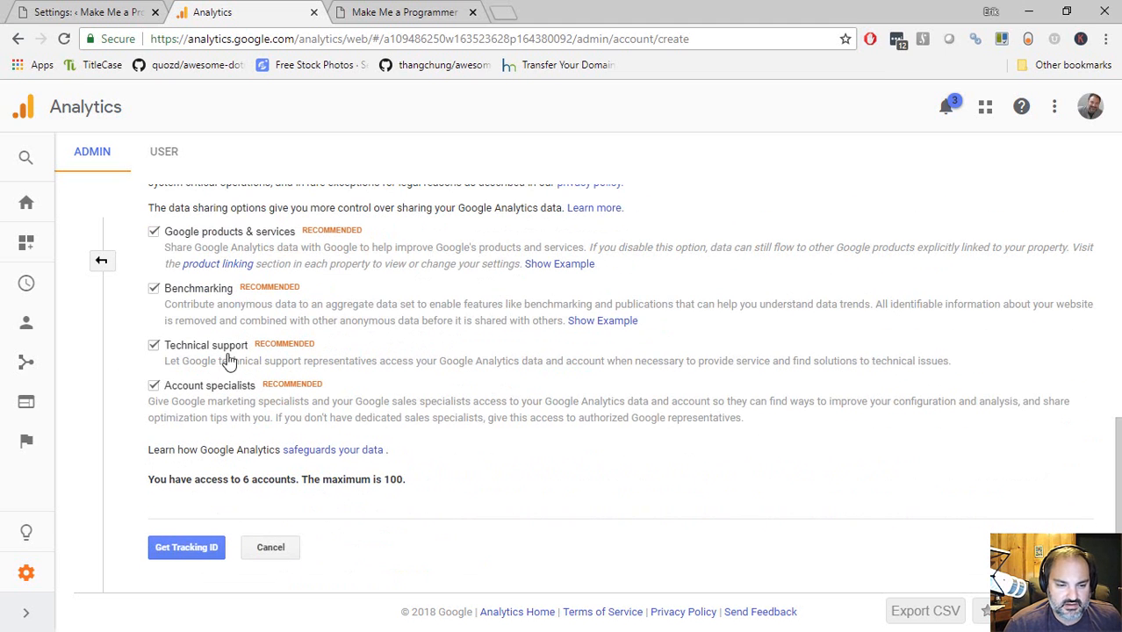
{"action": "left_click", "coordinate": [194, 548]}
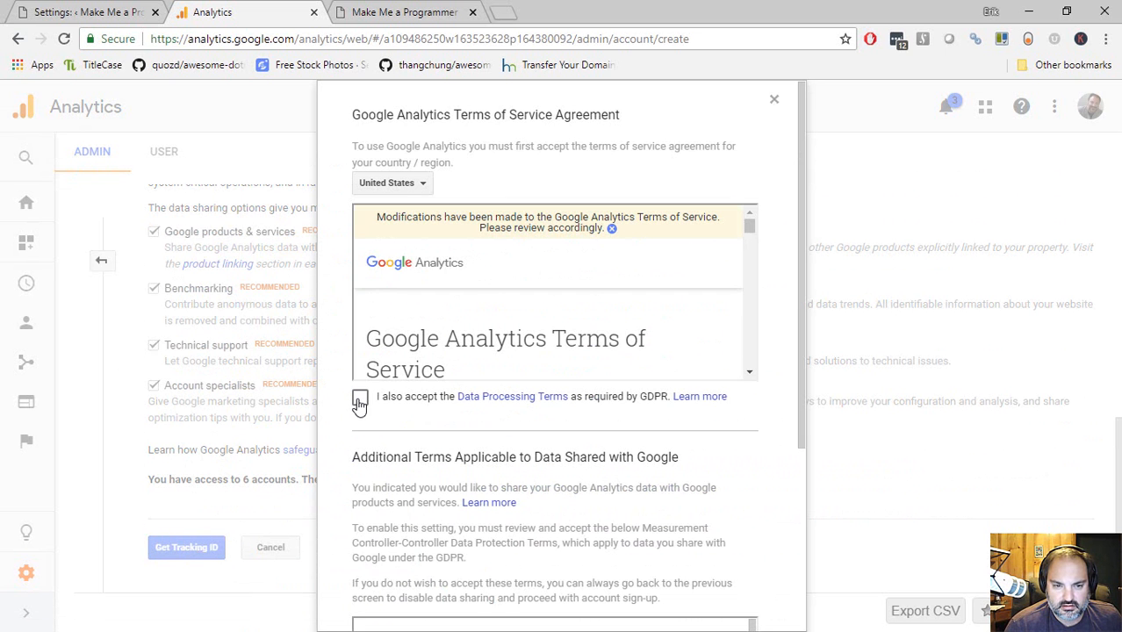
{"action": "left_click", "coordinate": [360, 399]}
{"action": "scroll", "coordinate": [431, 396], "scroll_direction": "down", "scroll_amount": 3}
{"action": "scroll", "coordinate": [431, 399], "scroll_direction": "down", "scroll_amount": 2}
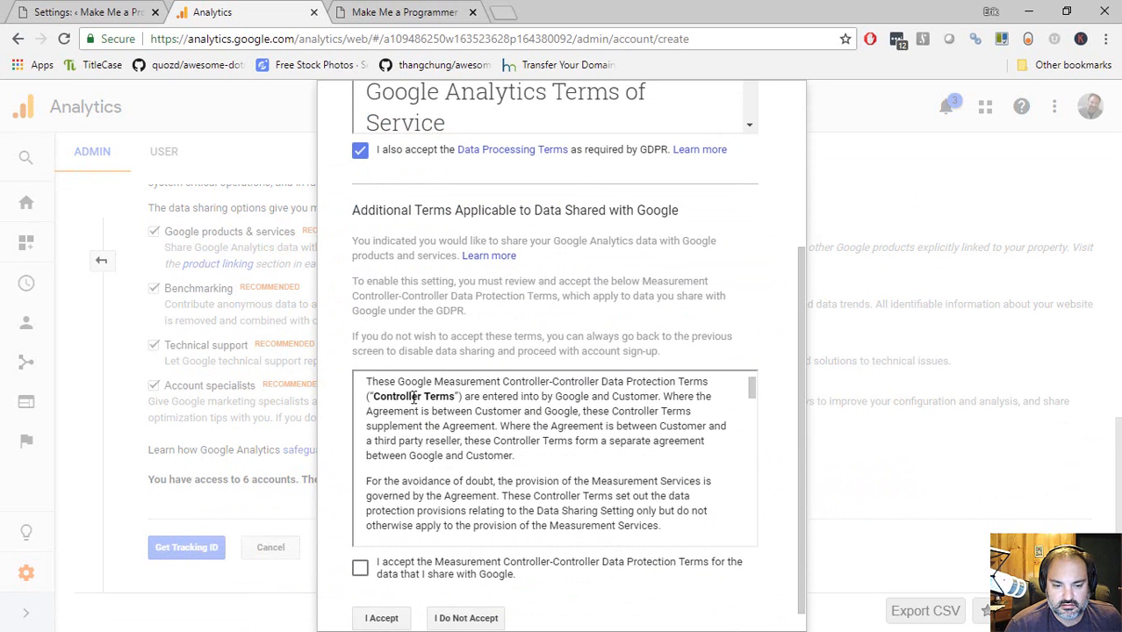
{"action": "left_click", "coordinate": [361, 541]}
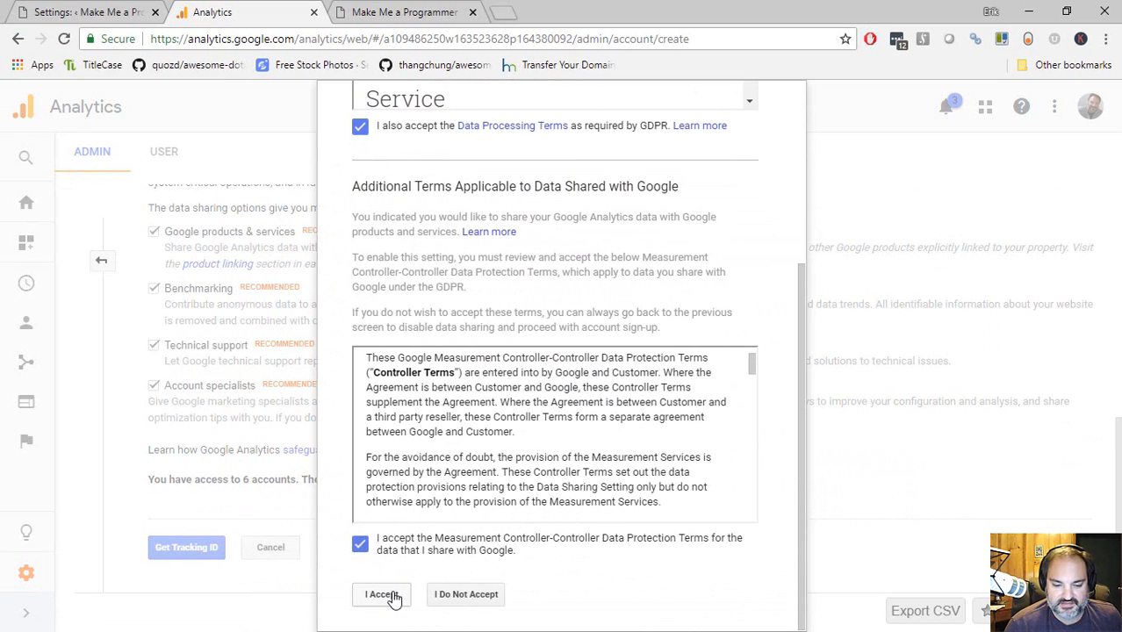
{"action": "left_click", "coordinate": [391, 595]}
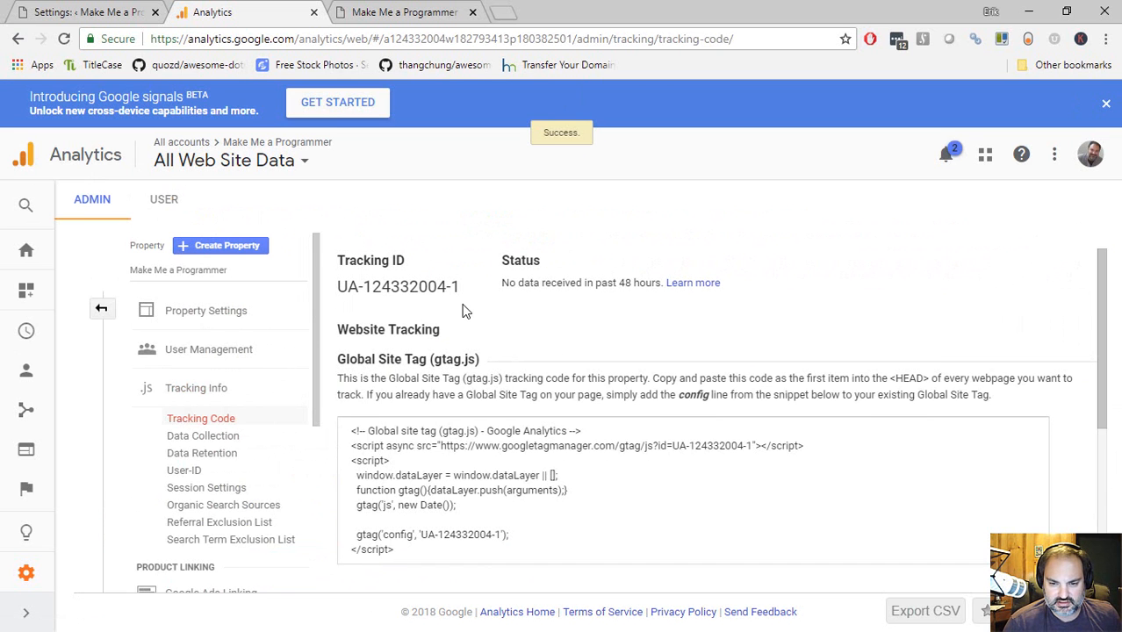
{"action": "scroll", "coordinate": [465, 311], "scroll_direction": "down", "scroll_amount": 3}
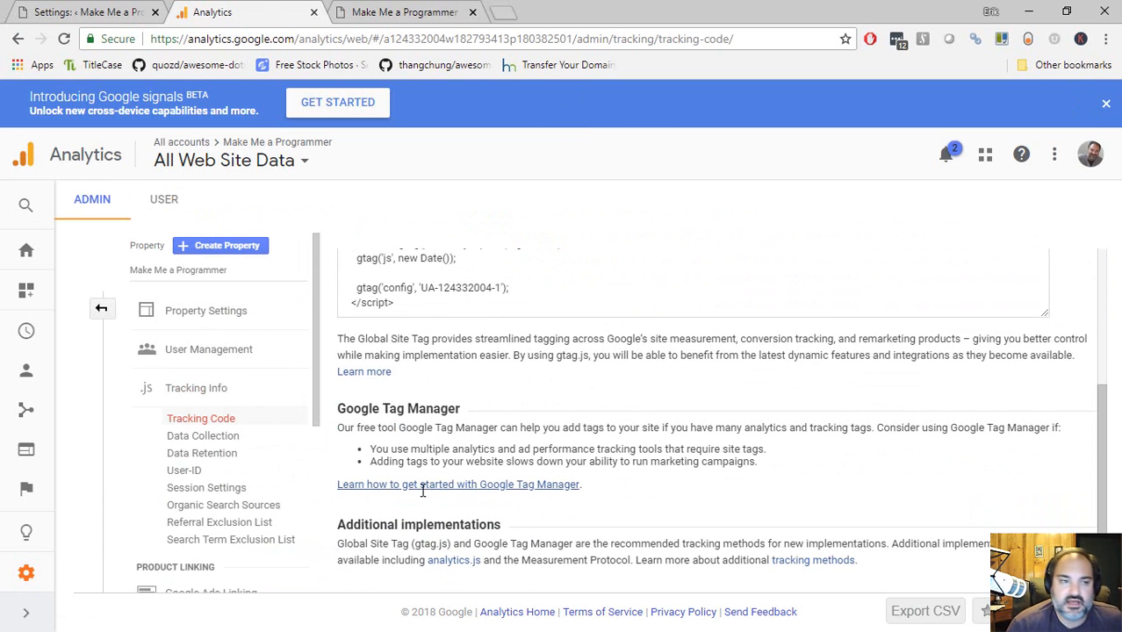
Switch to the MonsterInsights settings, authenticate with the personal Google account and allow monsterinsights.com the requested access
{"action": "left_click", "coordinate": [123, 13]}
{"action": "left_click", "coordinate": [470, 318]}
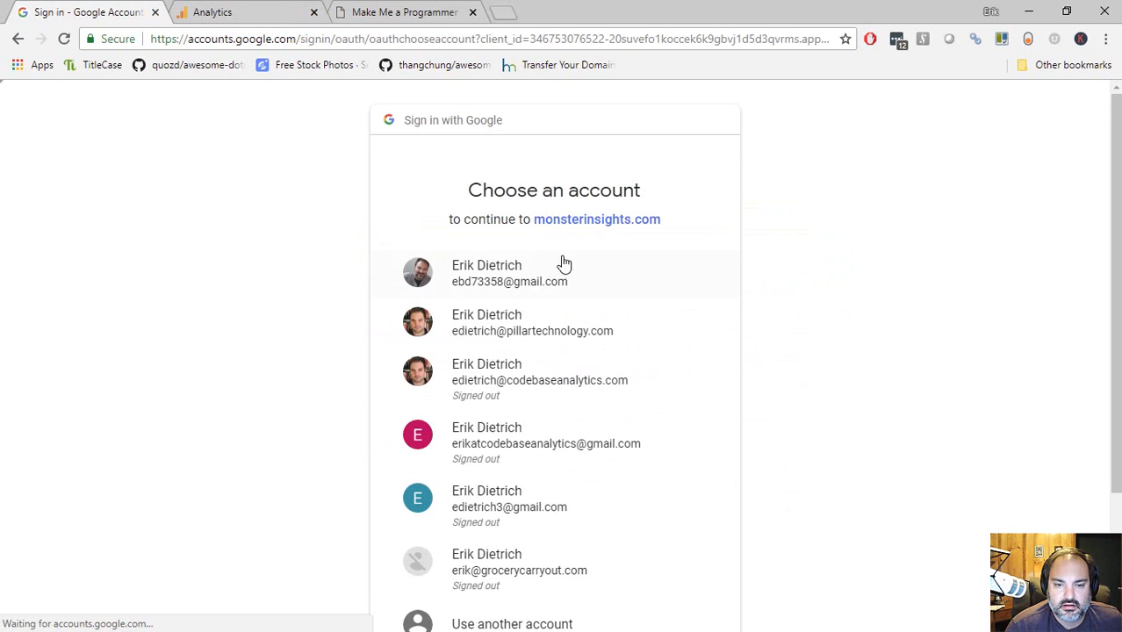
{"action": "left_click", "coordinate": [520, 279]}
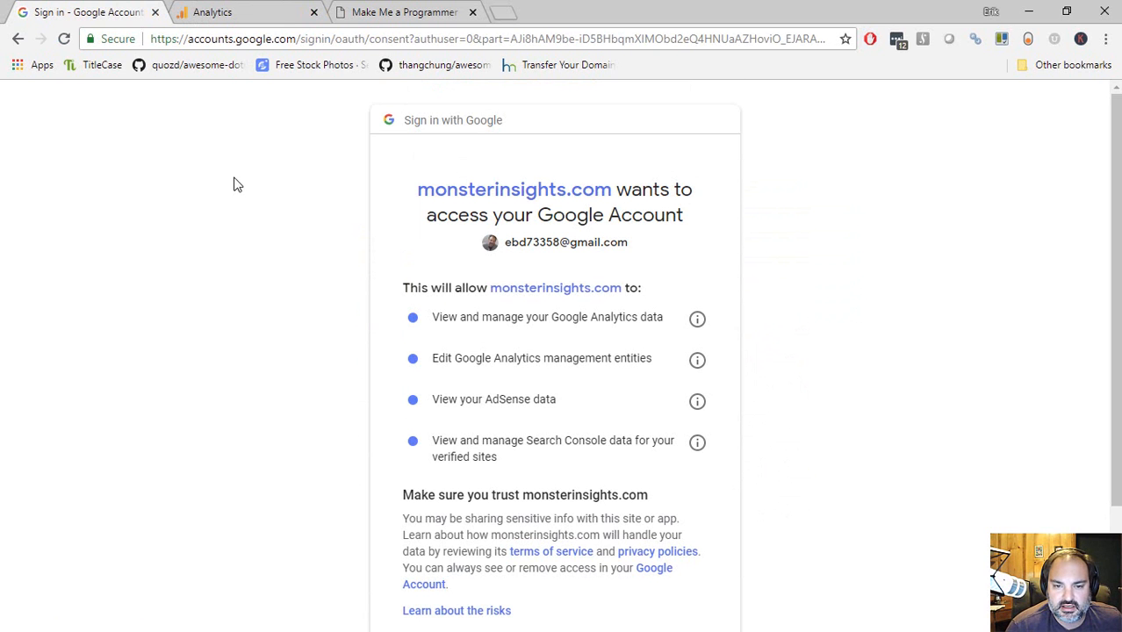
{"action": "scroll", "coordinate": [760, 407], "scroll_direction": "down", "scroll_amount": 2}
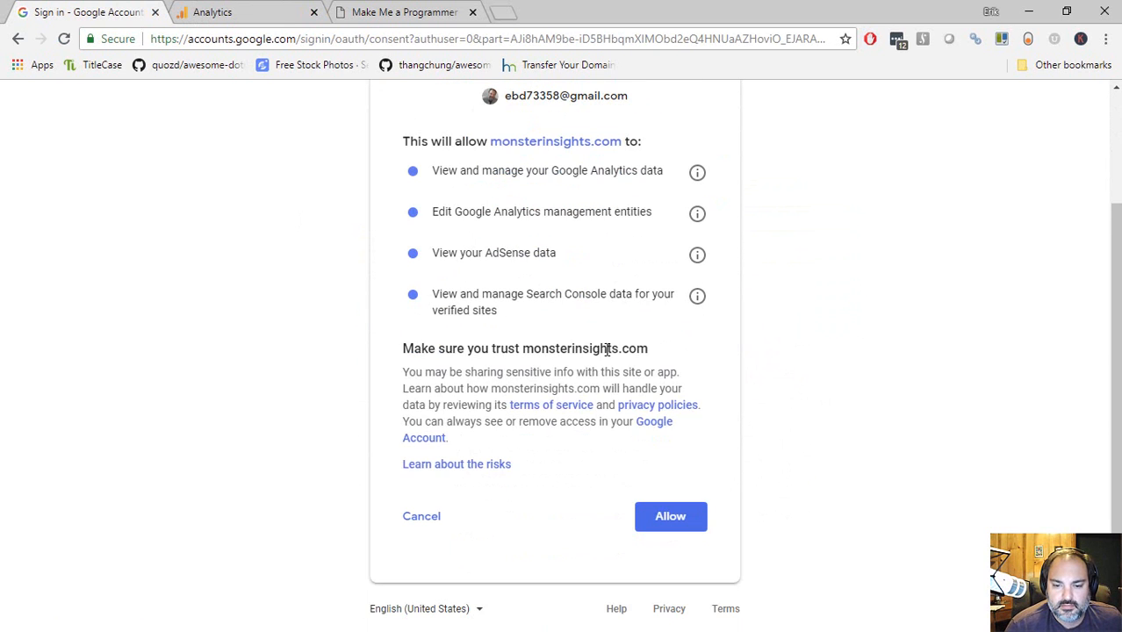
{"action": "left_click", "coordinate": [672, 524]}
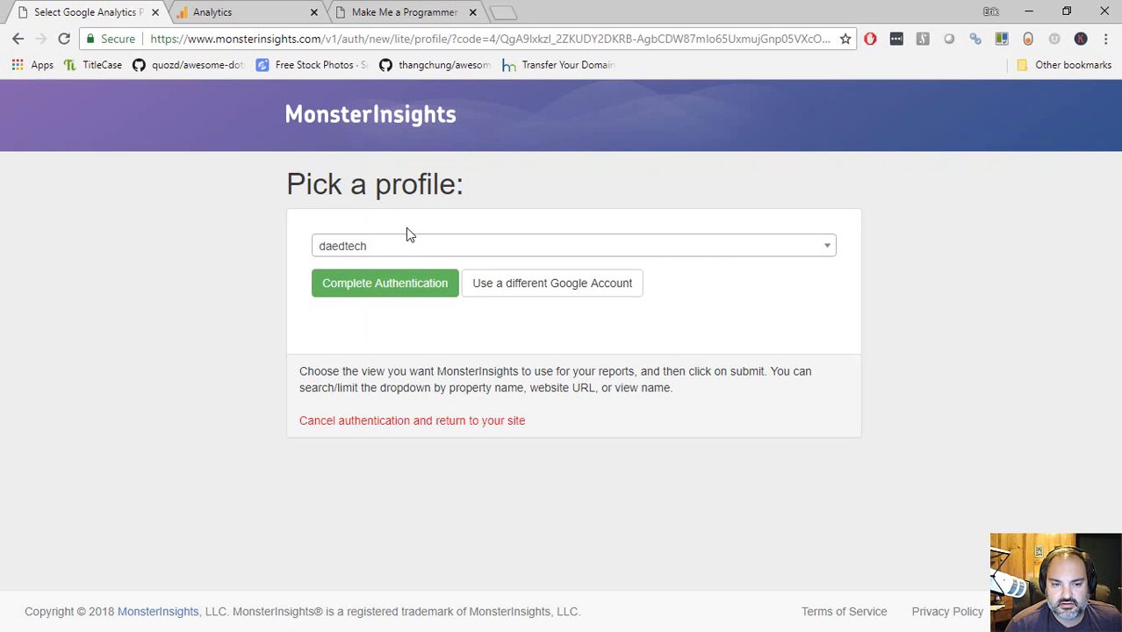
Choose the All Web Site Data view under Make Me a Programmer as the MonsterInsights profile and complete the authentication
{"action": "left_click", "coordinate": [414, 247]}
{"action": "scroll", "coordinate": [439, 386], "scroll_direction": "down", "scroll_amount": 4}
{"action": "scroll", "coordinate": [441, 392], "scroll_direction": "down", "scroll_amount": 2}
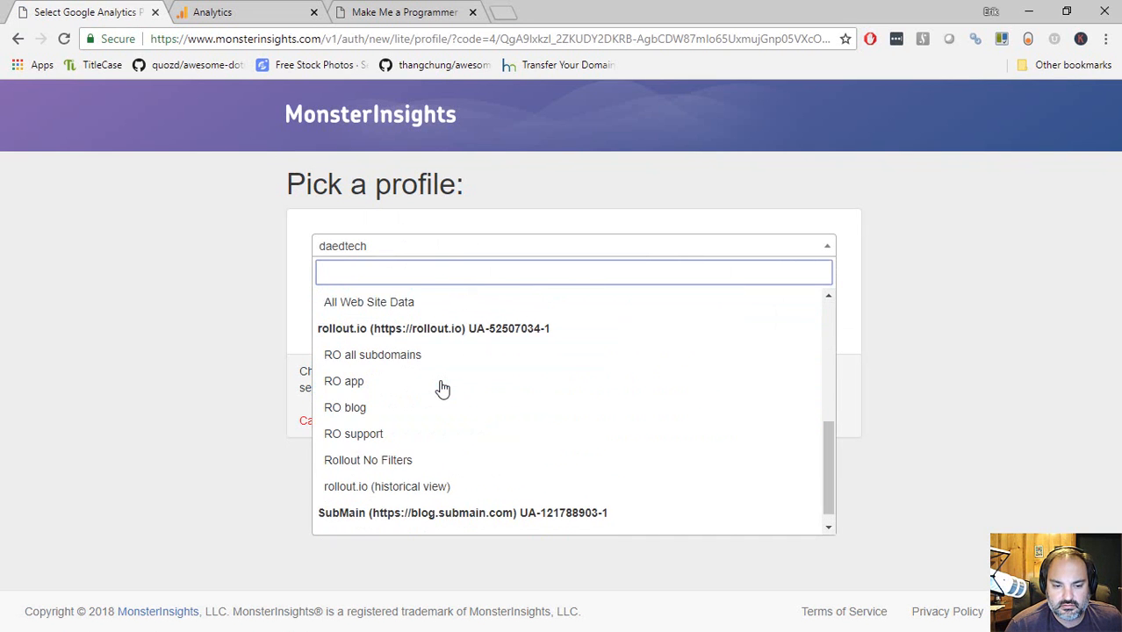
{"action": "scroll", "coordinate": [451, 444], "scroll_direction": "up", "scroll_amount": 10}
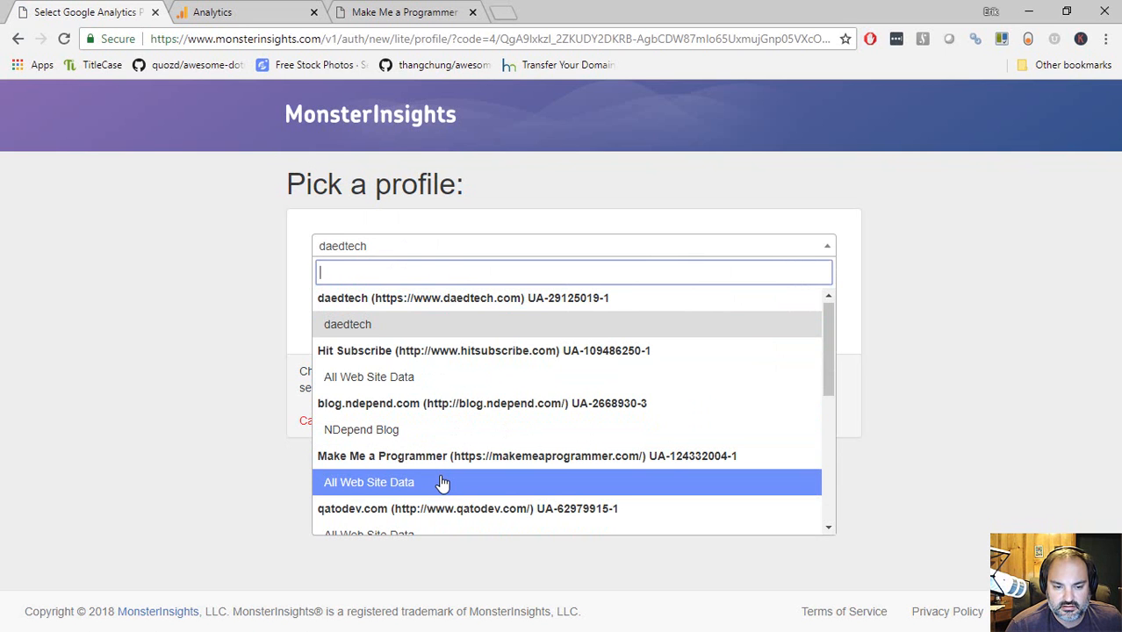
{"action": "left_click", "coordinate": [441, 483]}
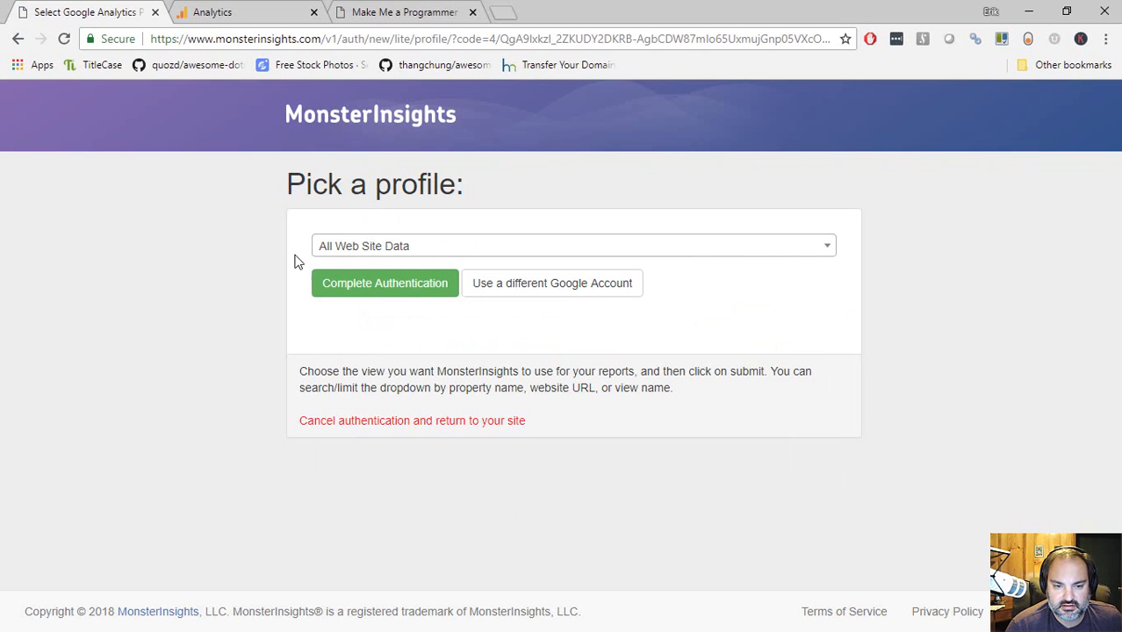
{"action": "left_click", "coordinate": [409, 292]}
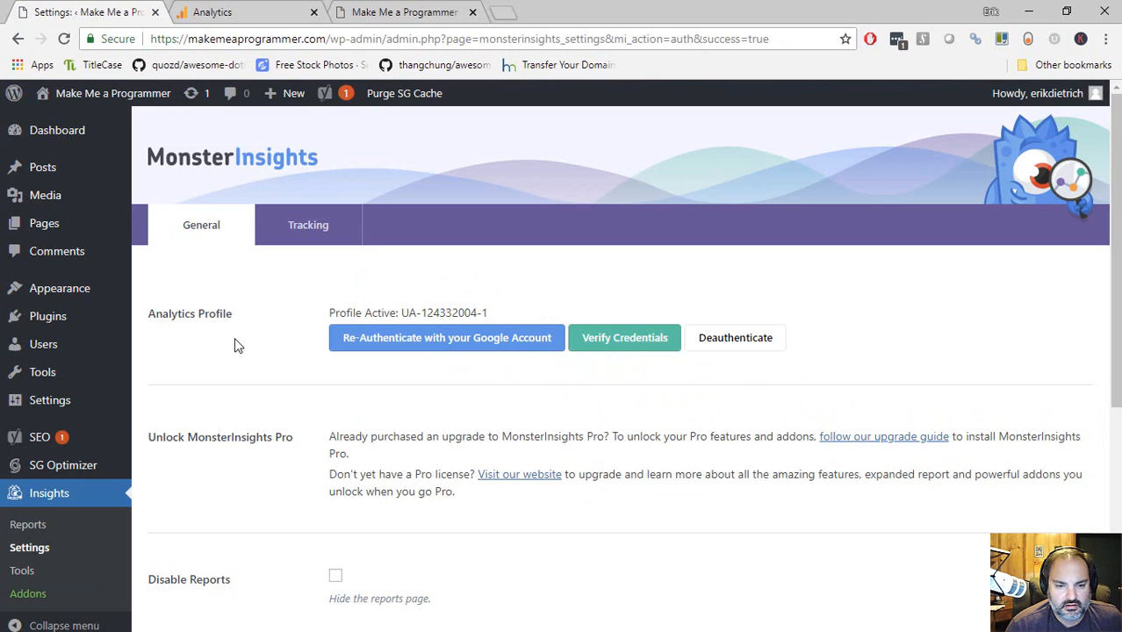
Verify the MonsterInsights credentials for the active Analytics profile and acknowledge the result
{"action": "left_click", "coordinate": [636, 345]}
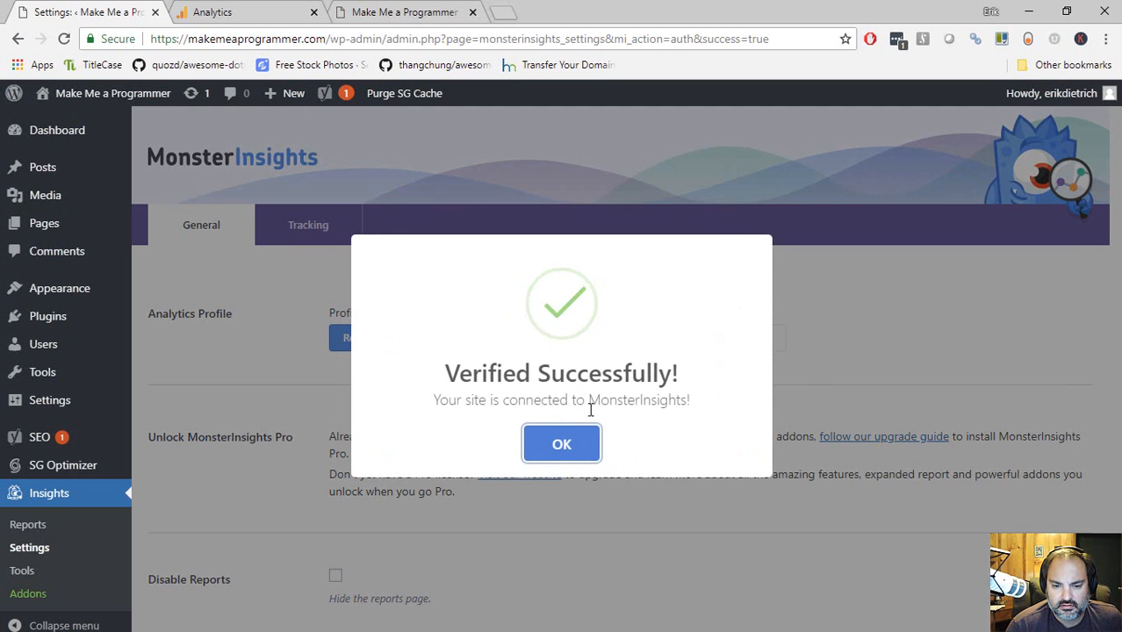
{"action": "left_click", "coordinate": [561, 446]}
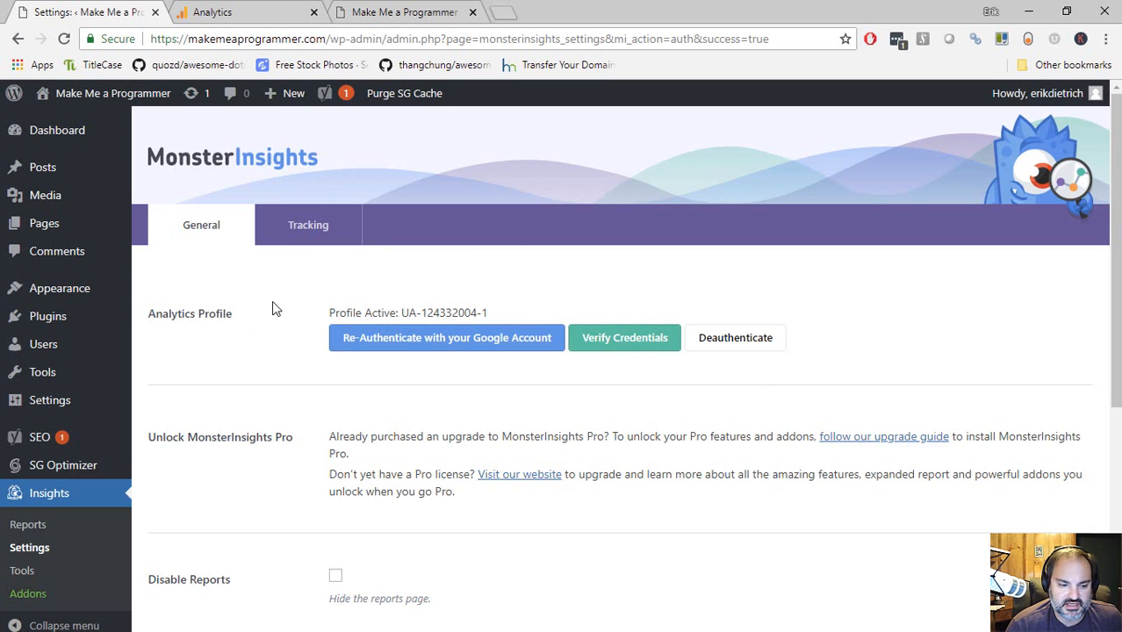
{"action": "scroll", "coordinate": [262, 319], "scroll_direction": "down", "scroll_amount": 1}
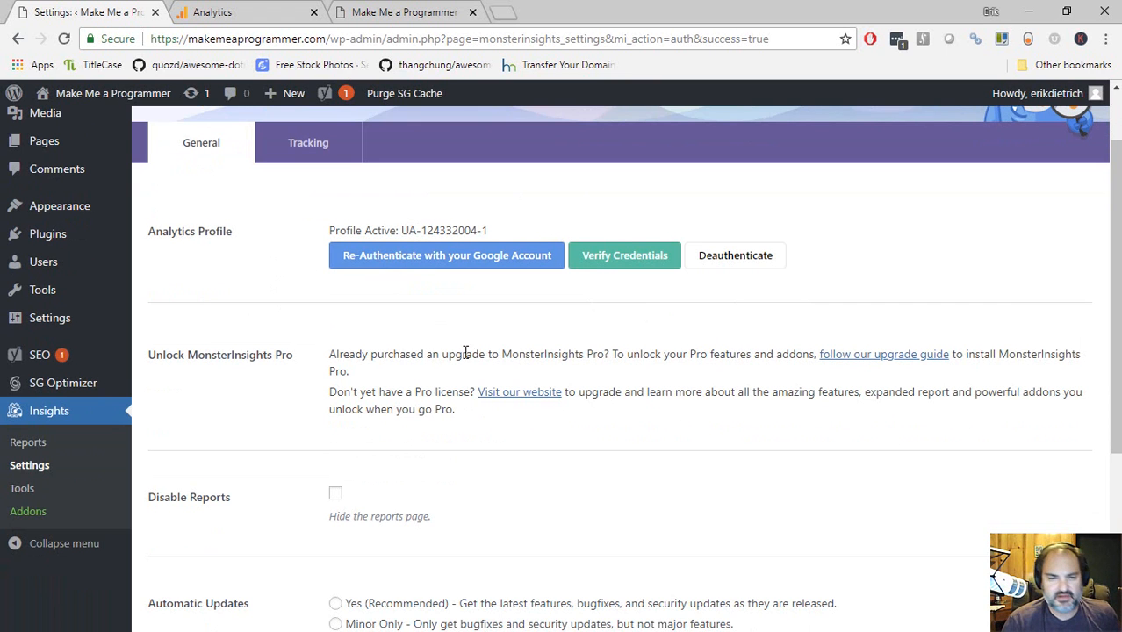
{"action": "scroll", "coordinate": [496, 351], "scroll_direction": "up", "scroll_amount": 1}
Look through the MonsterInsights tracking settings and their categories, and review the general settings
{"action": "left_click", "coordinate": [308, 226]}
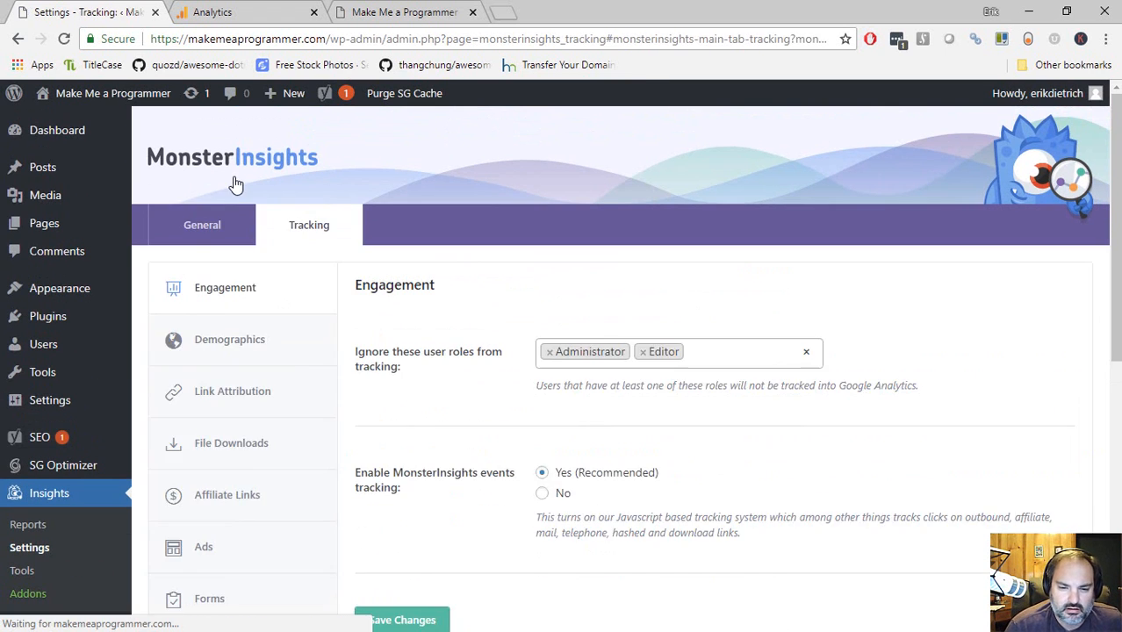
{"action": "scroll", "coordinate": [211, 273], "scroll_direction": "down", "scroll_amount": 3}
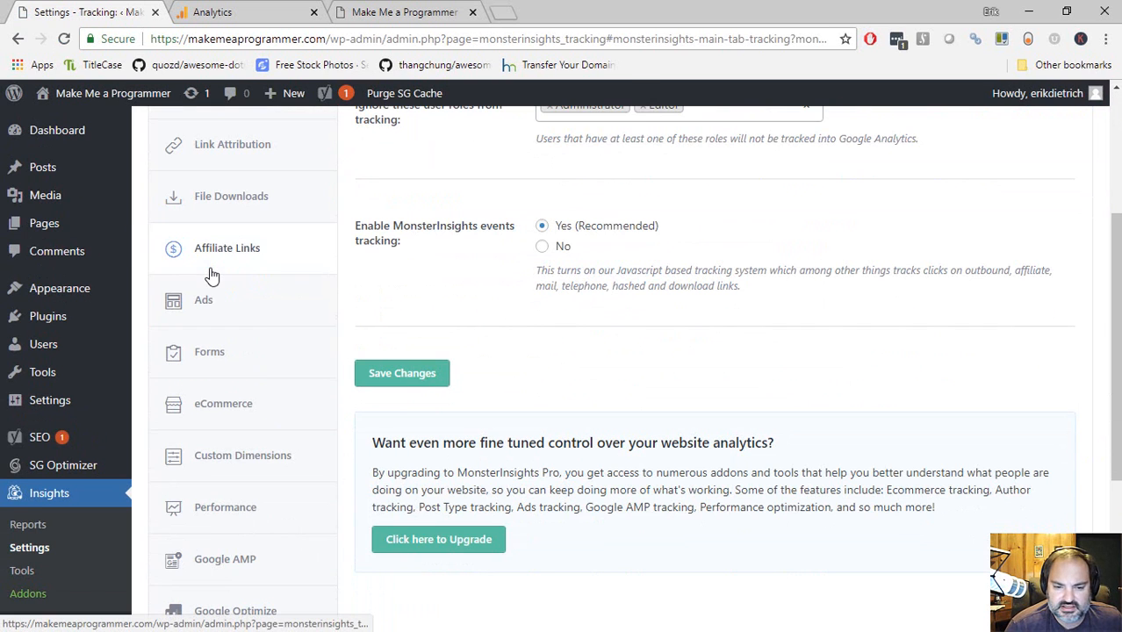
{"action": "scroll", "coordinate": [267, 317], "scroll_direction": "down", "scroll_amount": 2}
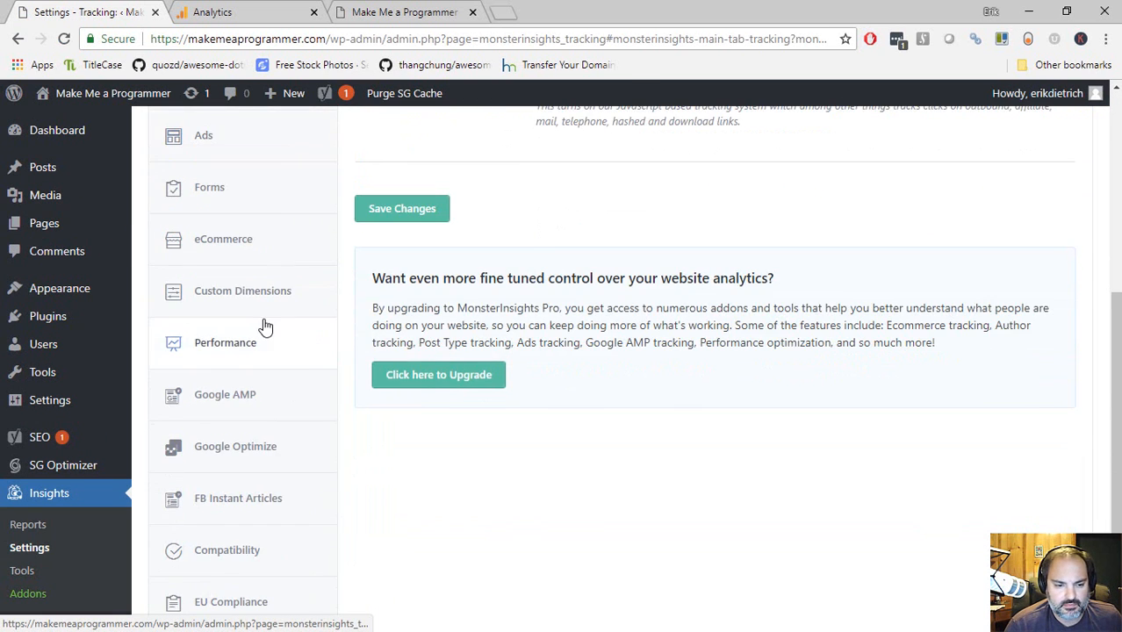
{"action": "scroll", "coordinate": [259, 320], "scroll_direction": "up", "scroll_amount": 5}
{"action": "left_click", "coordinate": [220, 232]}
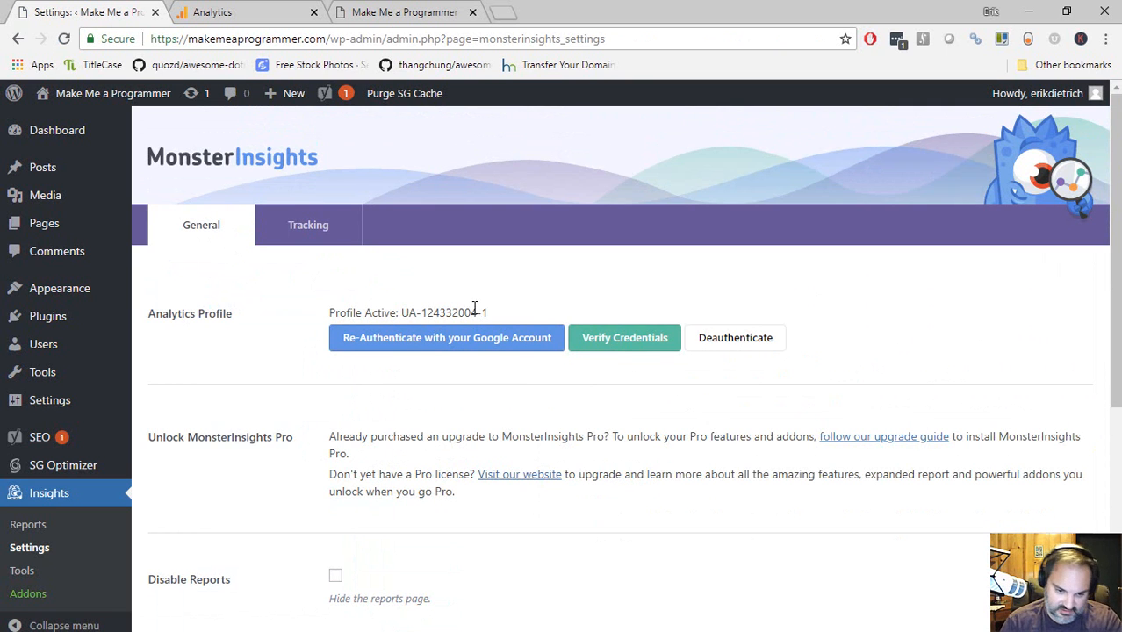
{"action": "scroll", "coordinate": [455, 263], "scroll_direction": "down", "scroll_amount": 2}
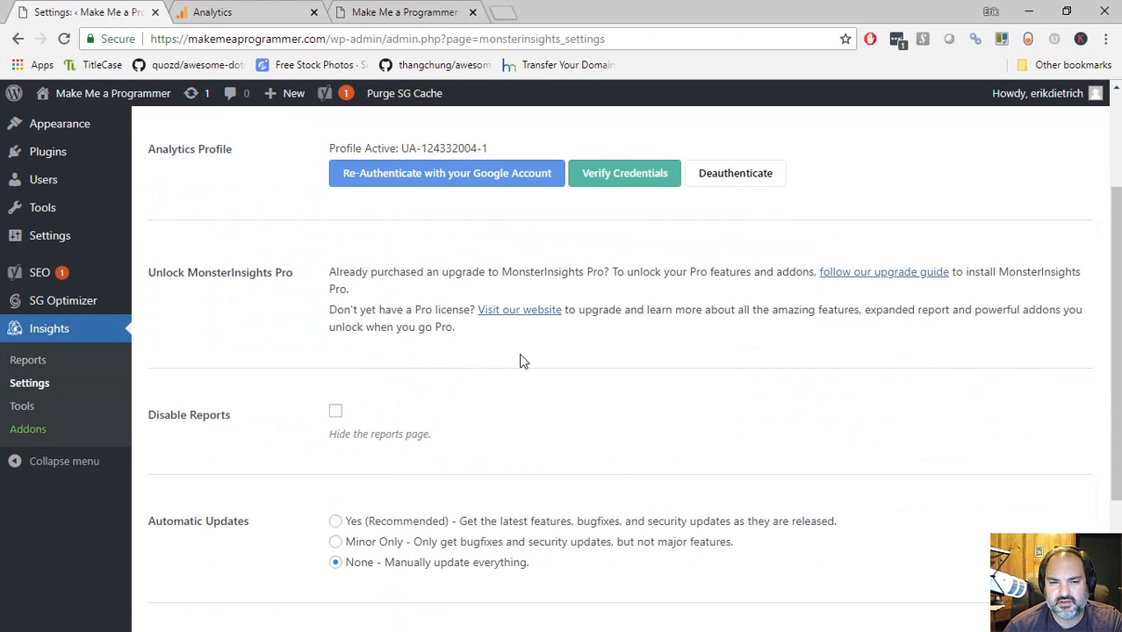
{"action": "scroll", "coordinate": [518, 360], "scroll_direction": "up", "scroll_amount": 1}
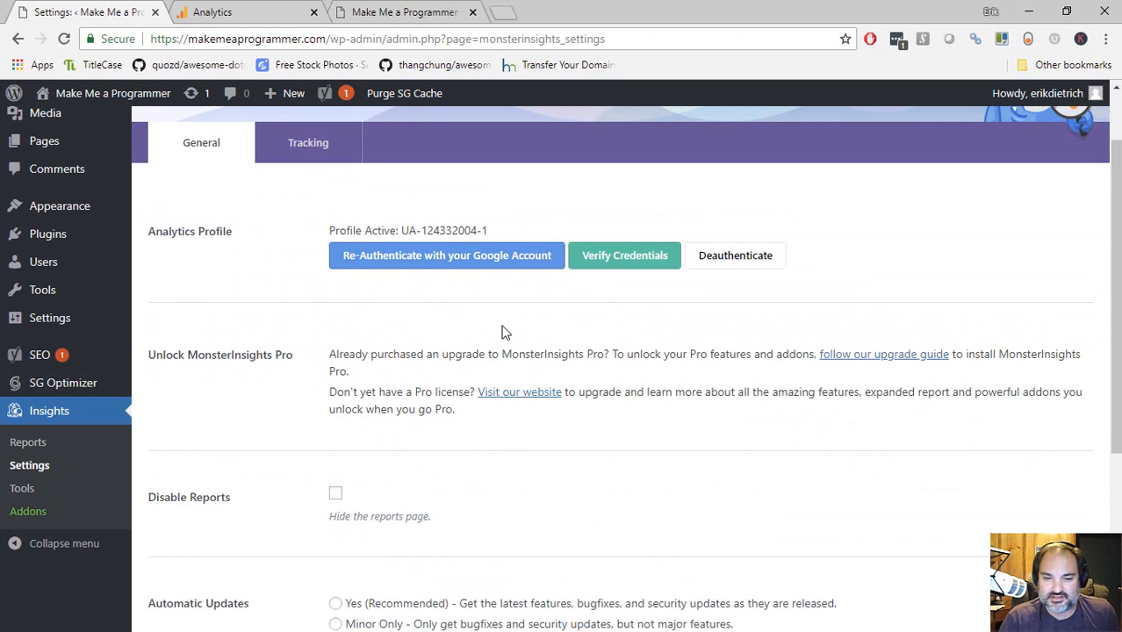
{"action": "scroll", "coordinate": [339, 317], "scroll_direction": "up", "scroll_amount": 2}
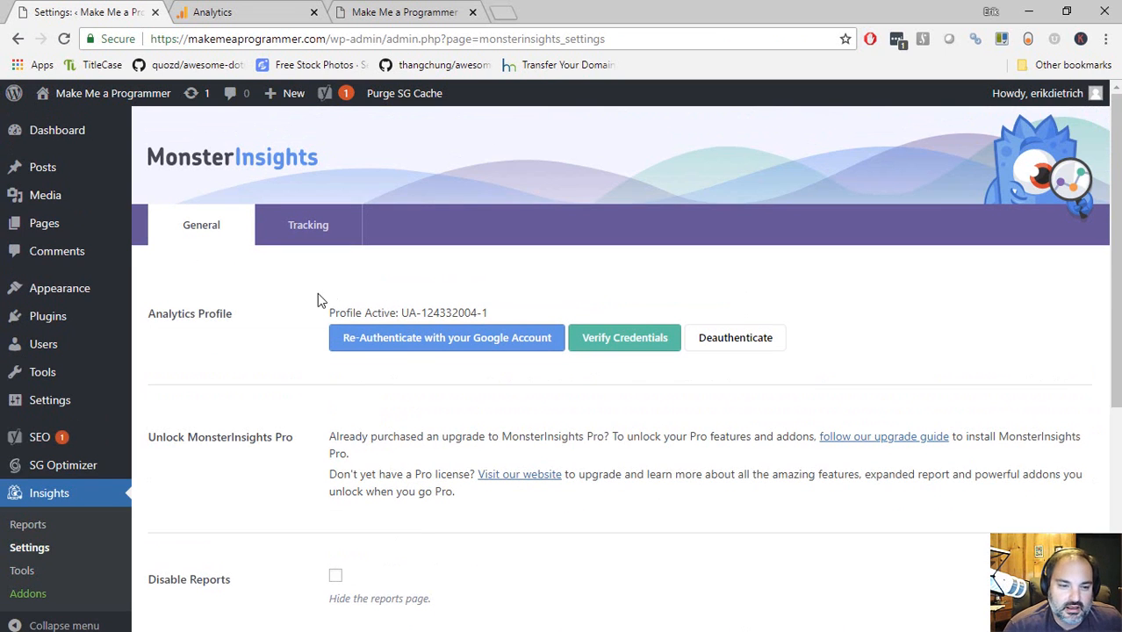
Switch to Google Analytics, dismiss the Google signals banner and open the home report for Make Me a Programmer
{"action": "left_click", "coordinate": [213, 12]}
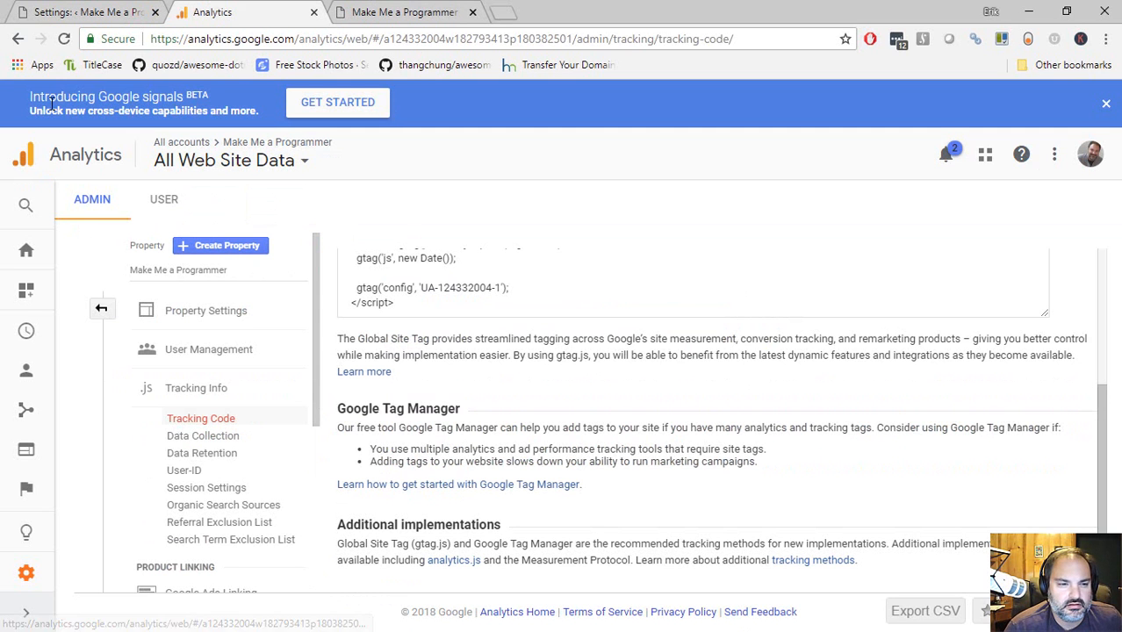
{"action": "left_click", "coordinate": [1106, 105]}
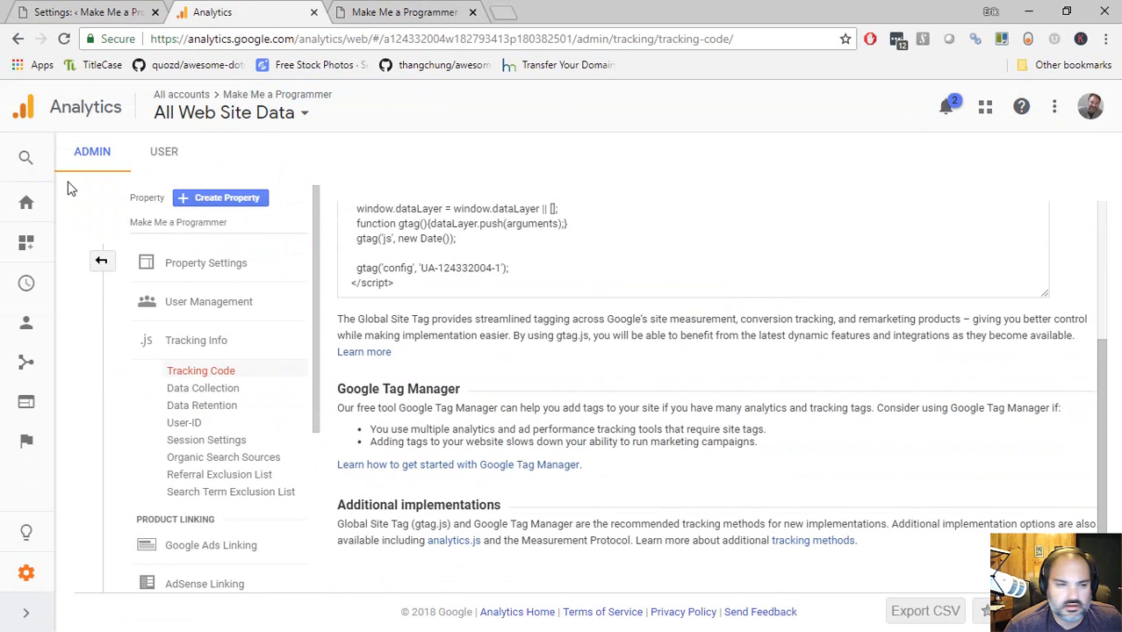
{"action": "left_click", "coordinate": [222, 107]}
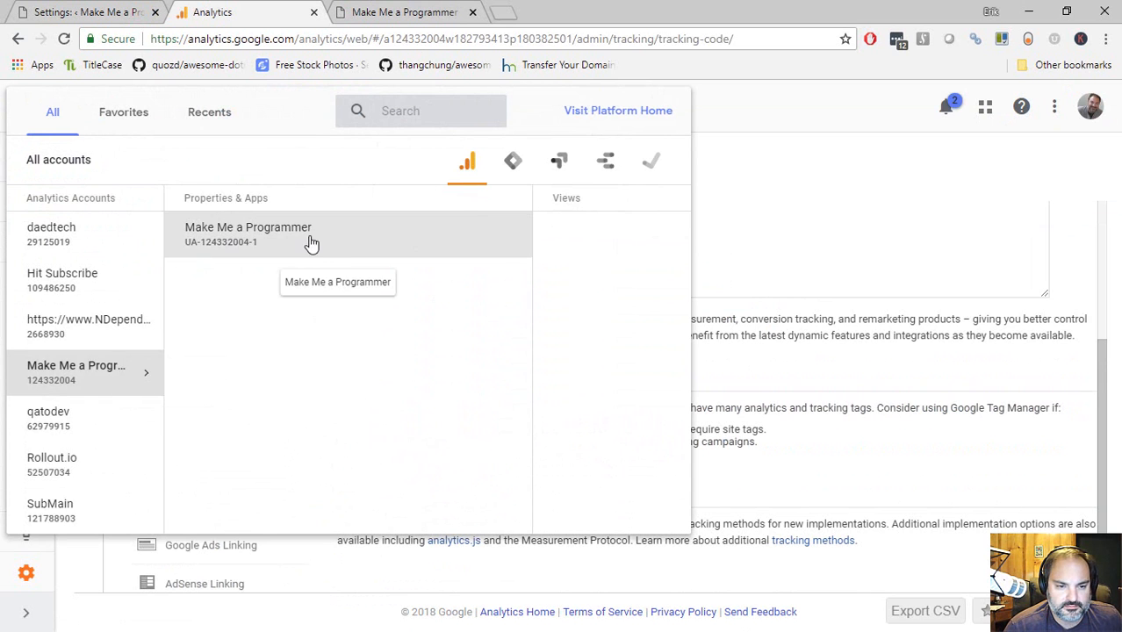
{"action": "left_click", "coordinate": [472, 246]}
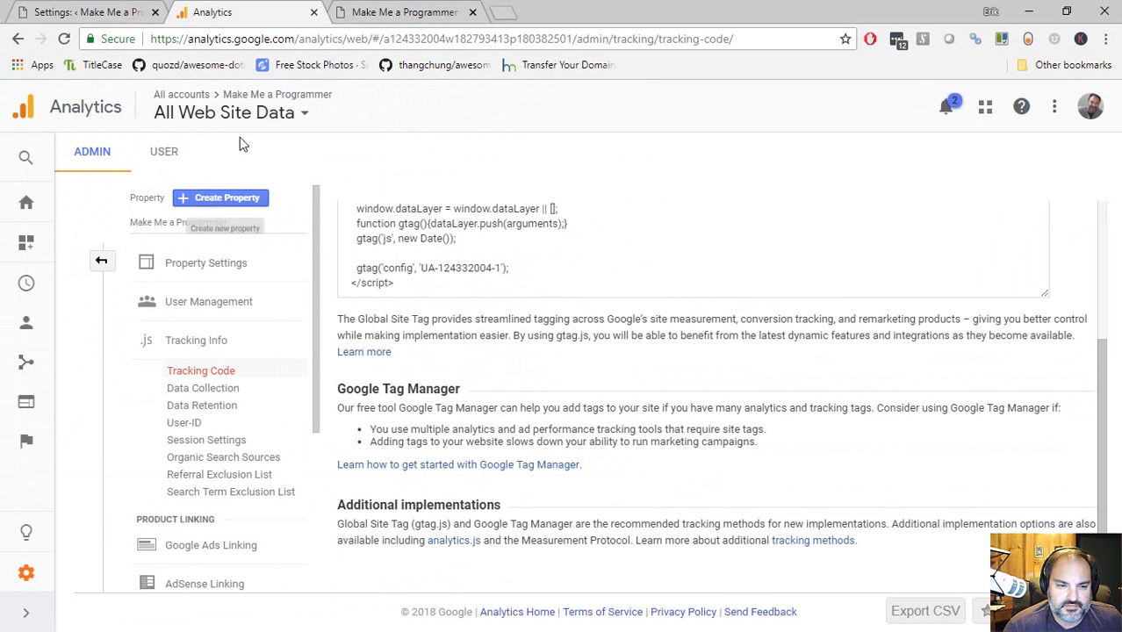
{"action": "left_click", "coordinate": [25, 207]}
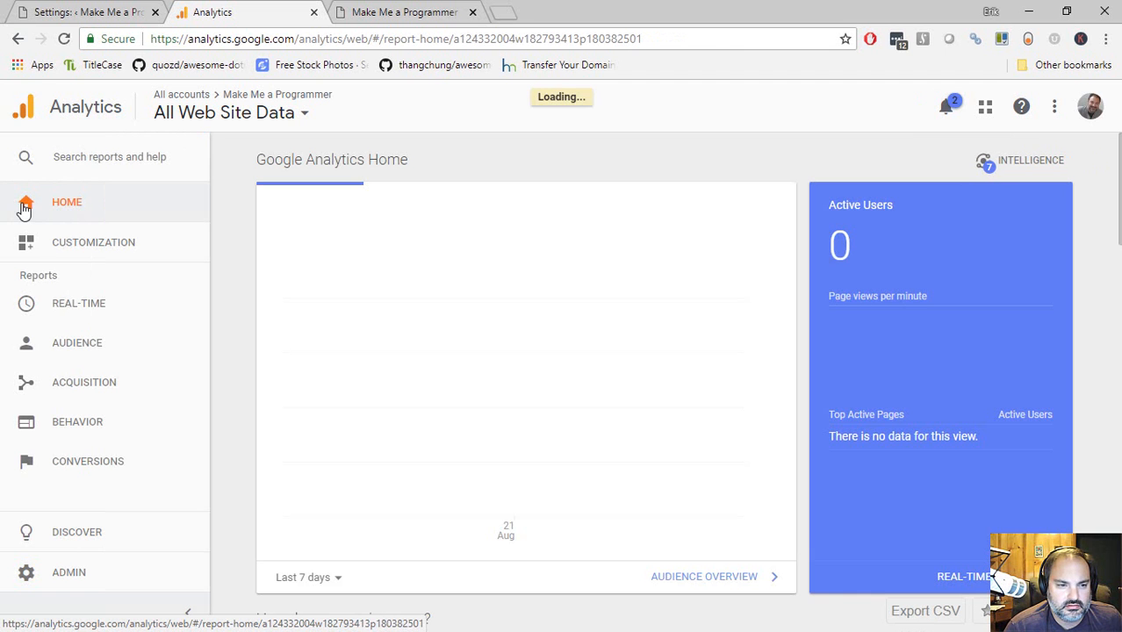
{"action": "left_click", "coordinate": [263, 119]}
{"action": "left_click", "coordinate": [757, 114]}
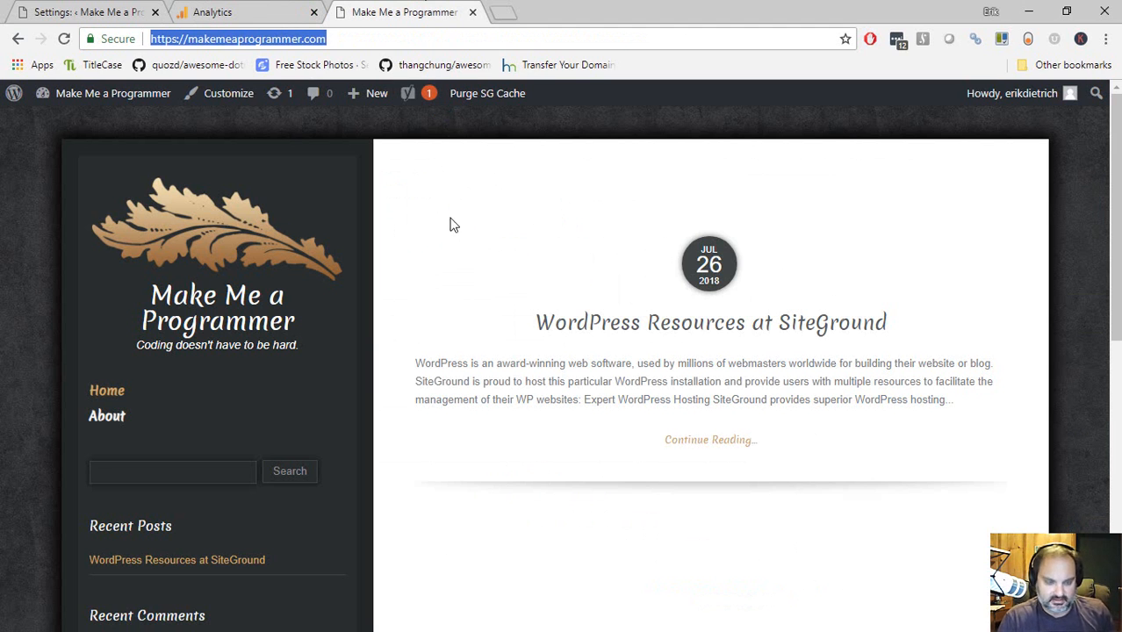
Reload makemeaprogrammer.com and open the real-time overview report in Google Analytics
{"action": "key", "text": "Return"}
{"action": "left_click", "coordinate": [296, 11]}
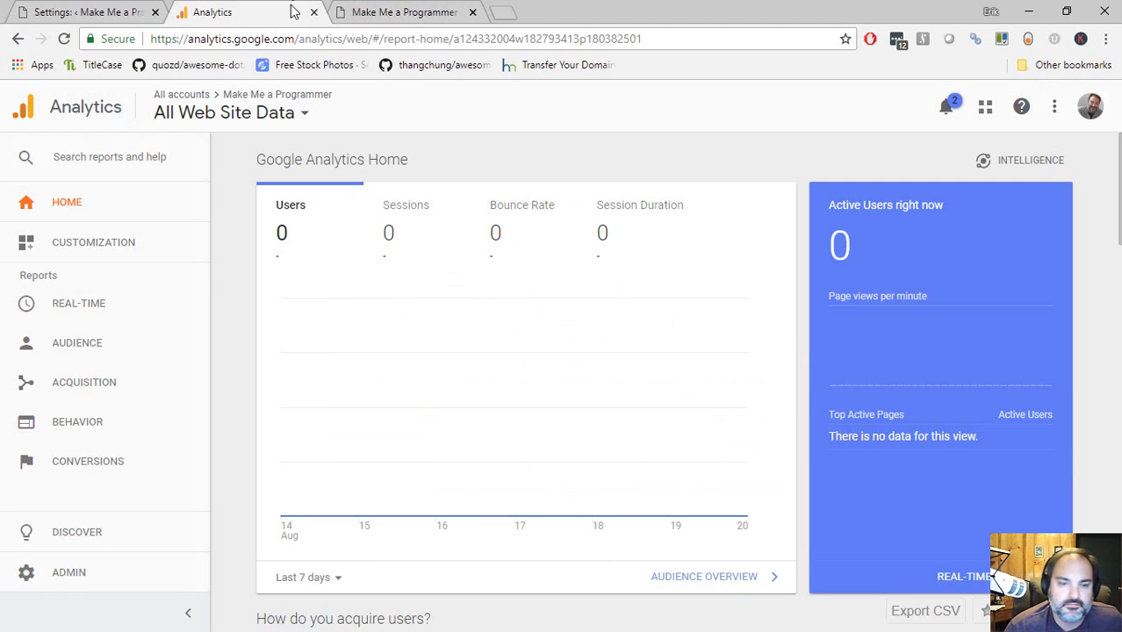
{"action": "left_click", "coordinate": [116, 309]}
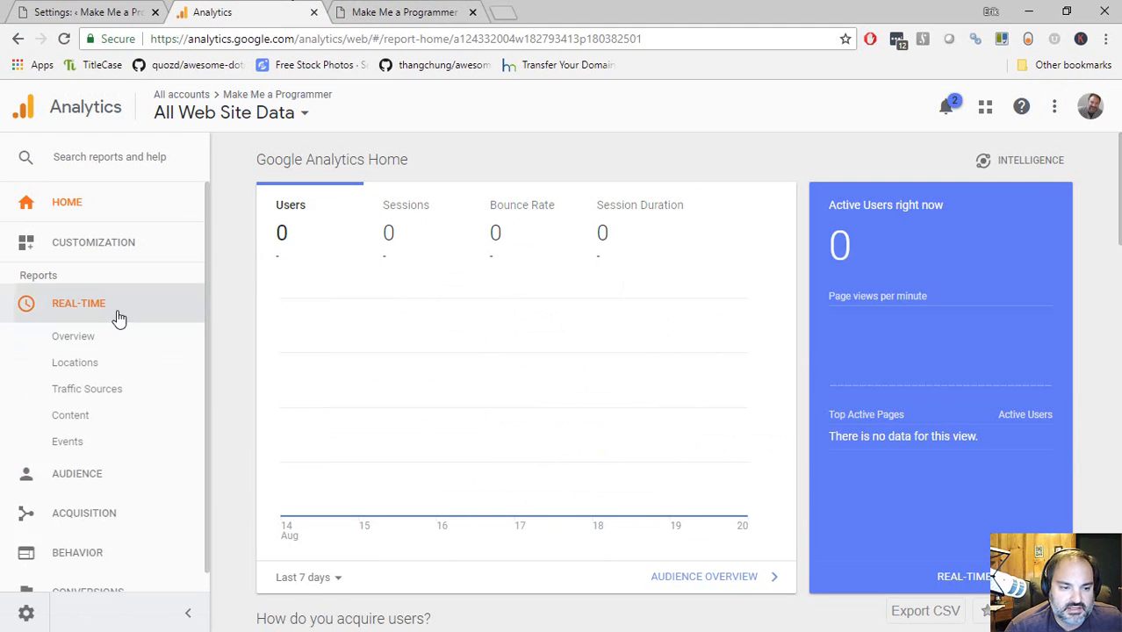
{"action": "left_click", "coordinate": [118, 335]}
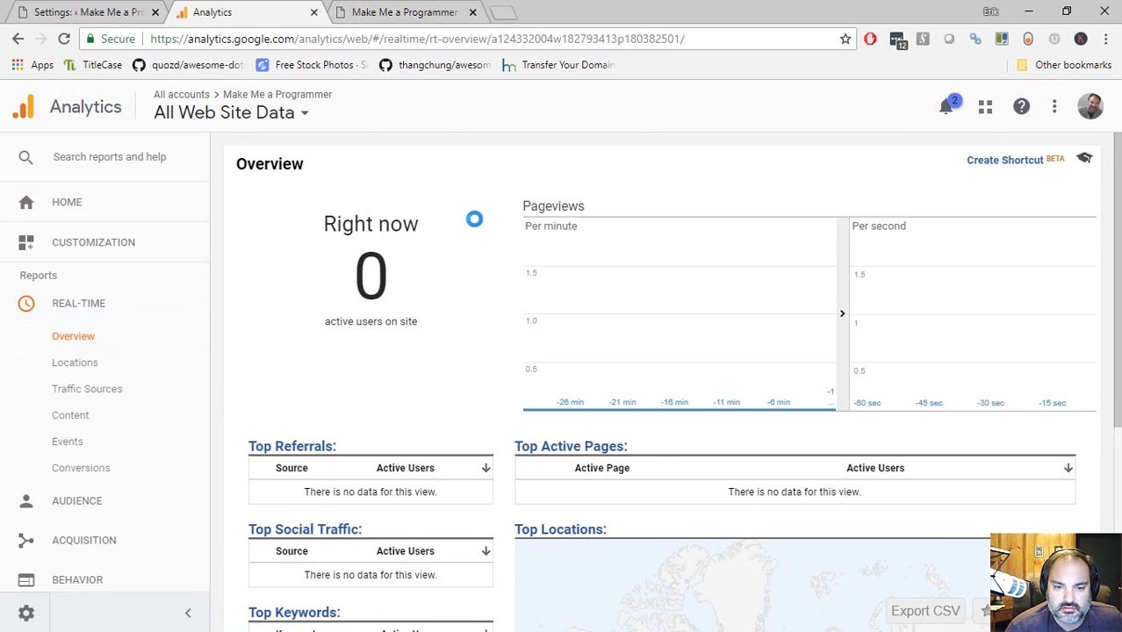
{"action": "left_click", "coordinate": [442, 18]}
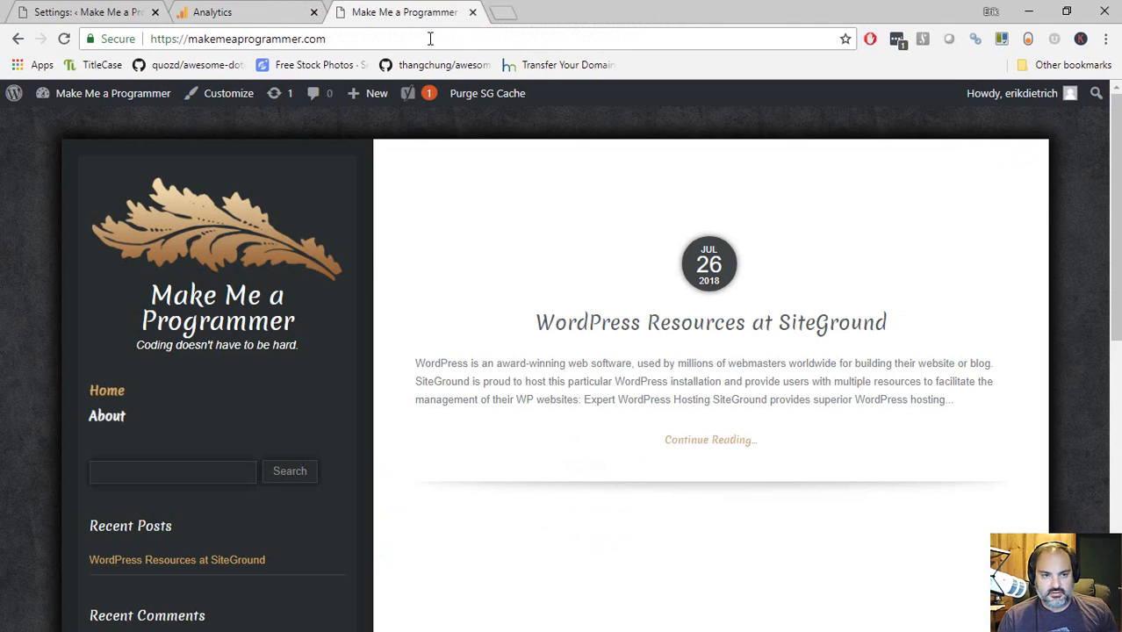
{"action": "left_click", "coordinate": [431, 38]}
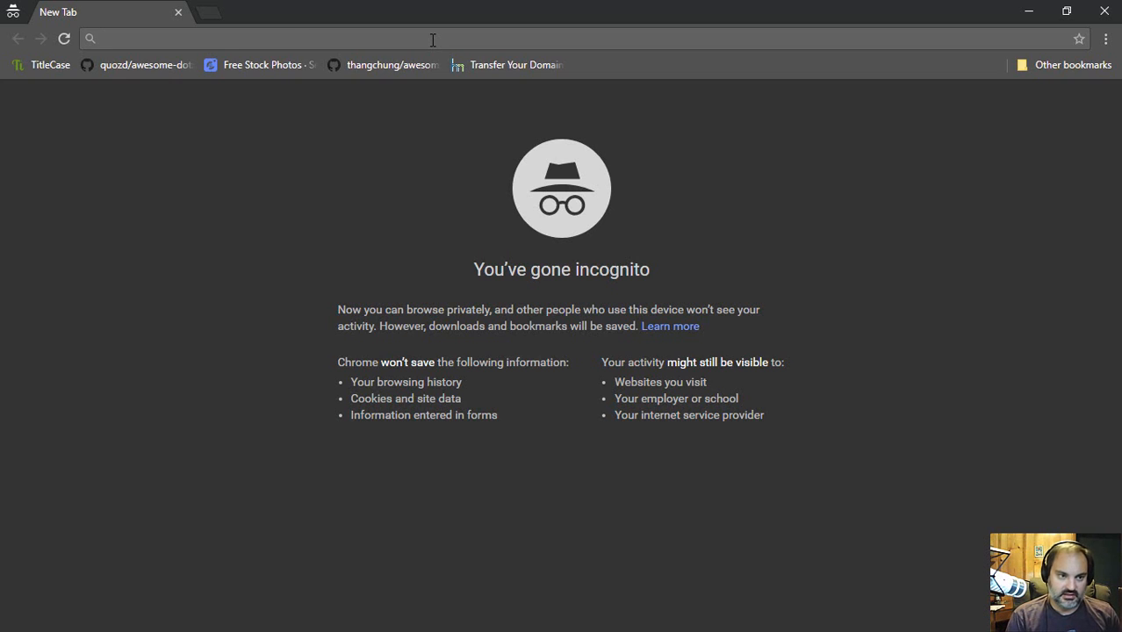
{"action": "type", "text": "https://makemeaprogrammer.com"}
{"action": "key", "text": "Return"}
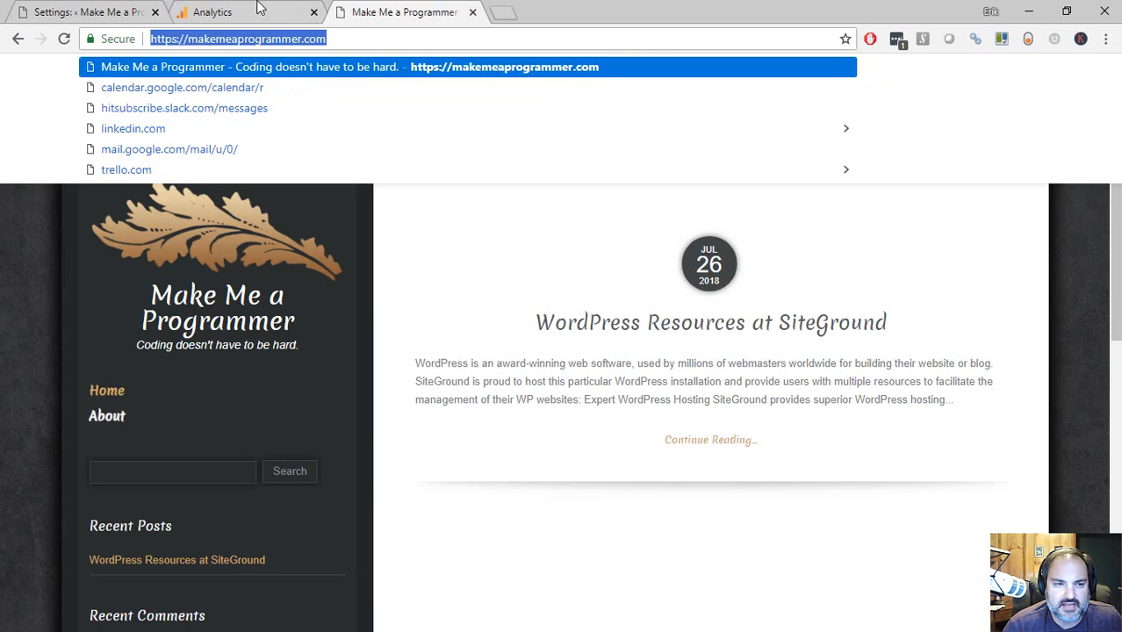
{"action": "left_click", "coordinate": [259, 7]}
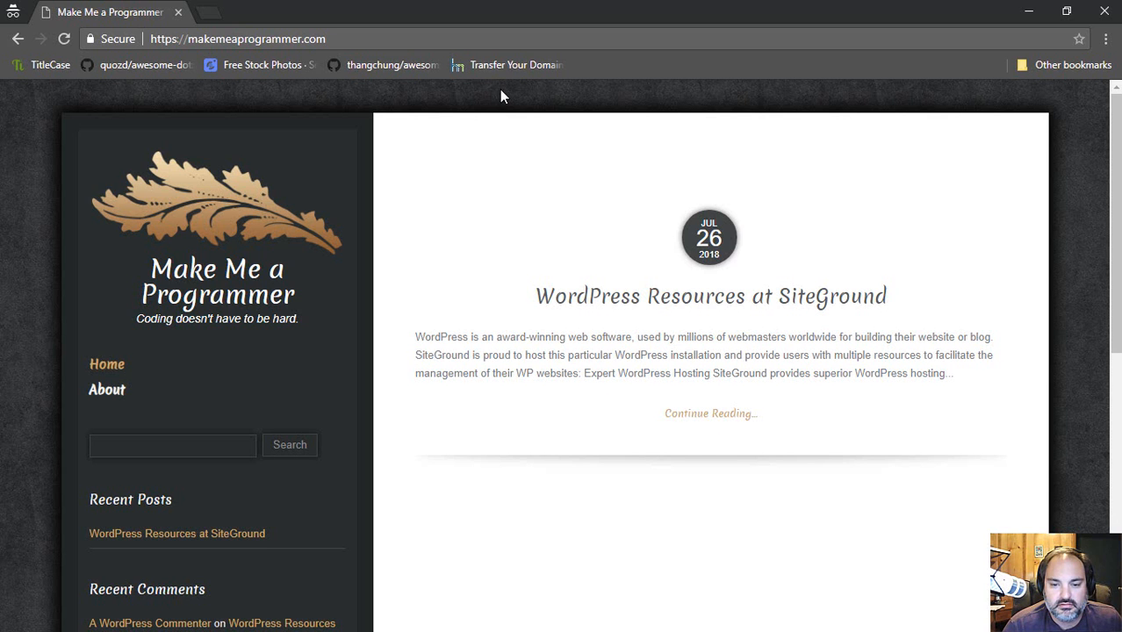
{"action": "left_click", "coordinate": [530, 40]}
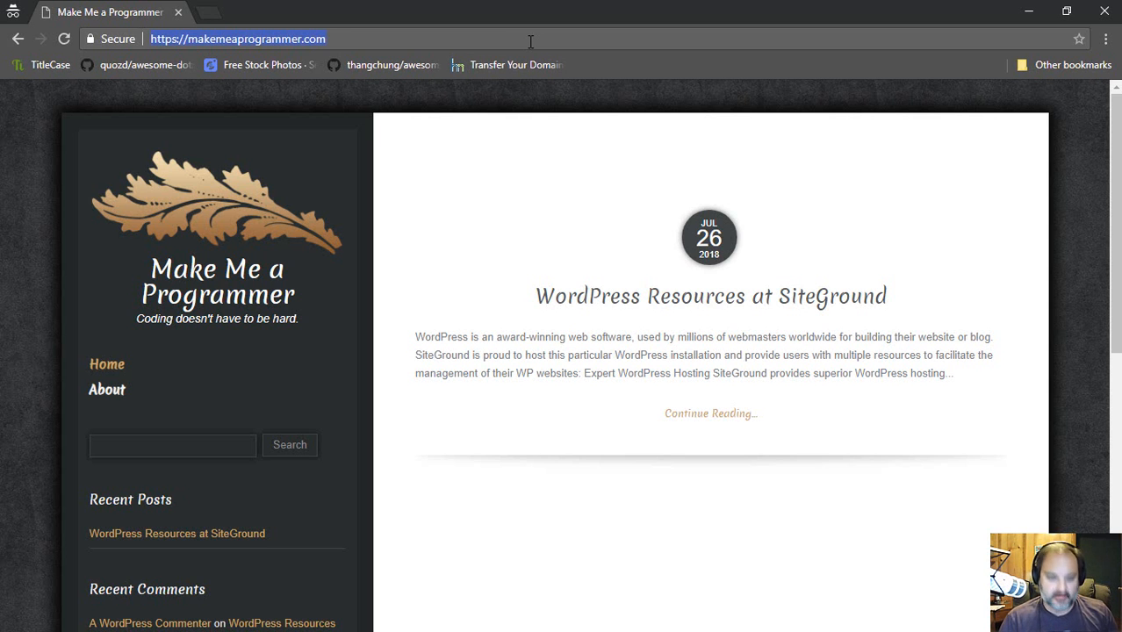
{"action": "key", "text": "ctrl+c"}
{"action": "key", "text": "ctrl+shift+n"}
{"action": "key", "text": "ctrl+v"}
{"action": "key", "text": "Return"}
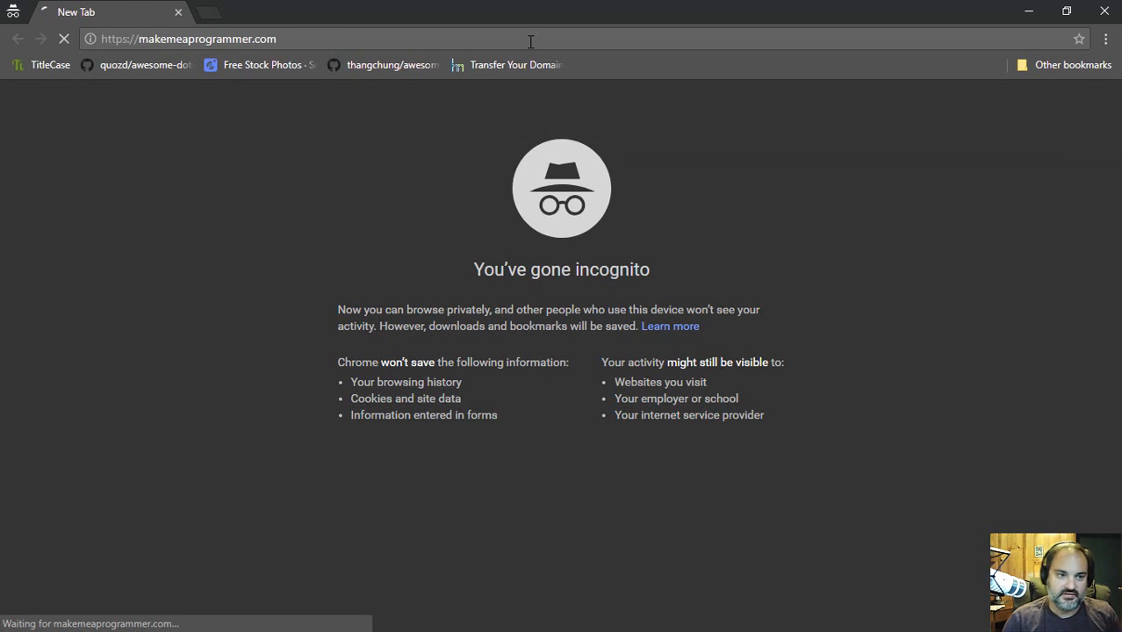
{"action": "key", "text": "alt+Tab"}
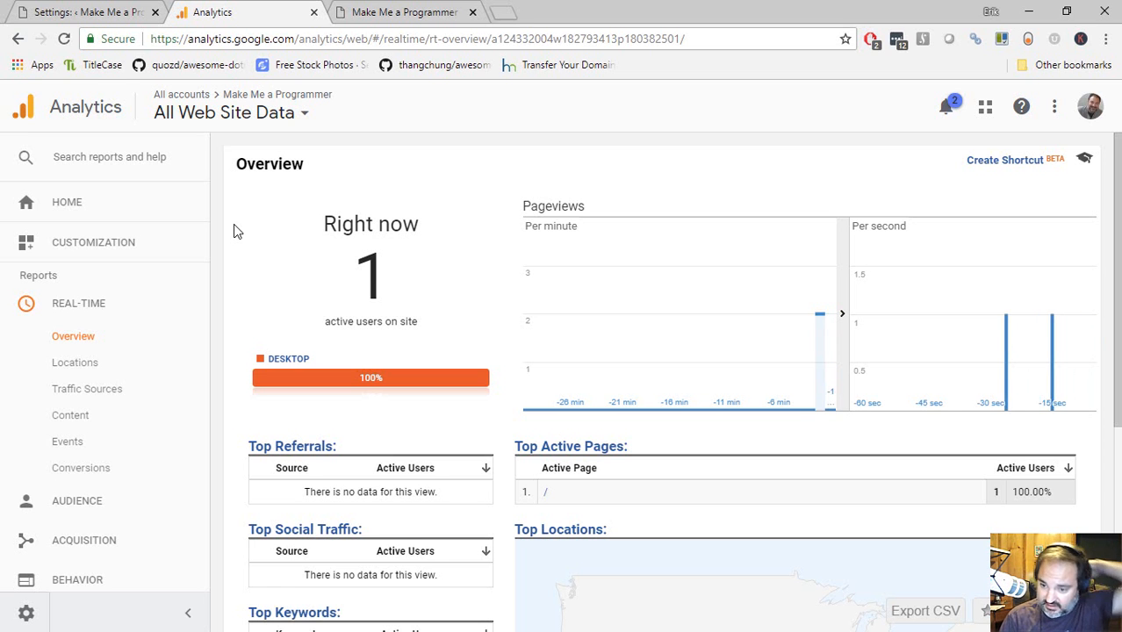
{"action": "key", "text": "alt+Tab"}
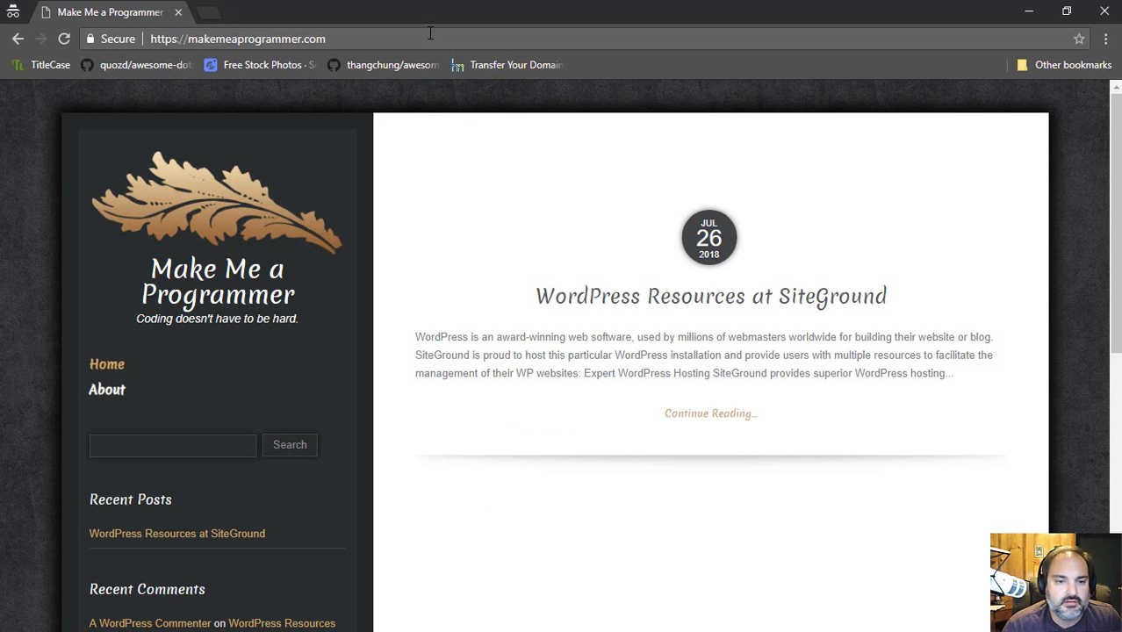
Open the site's About page in the incognito window and check the Analytics real-time overview for active pages and top locations
{"action": "left_click", "coordinate": [108, 389]}
{"action": "key", "text": "alt+Tab"}
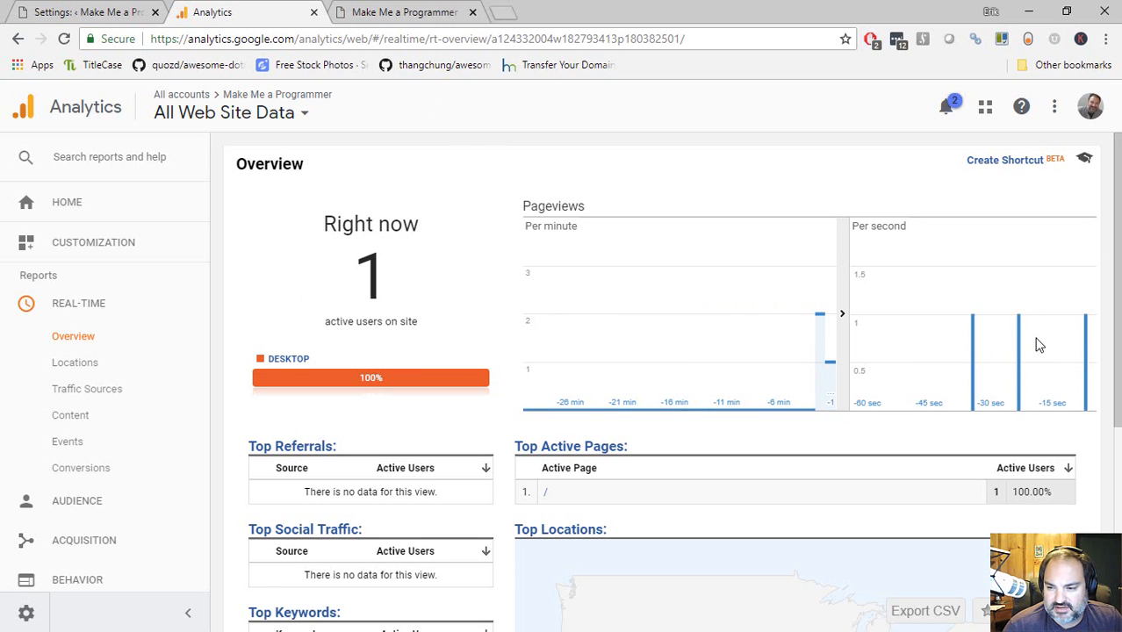
{"action": "scroll", "coordinate": [357, 294], "scroll_direction": "down", "scroll_amount": 1}
{"action": "scroll", "coordinate": [358, 294], "scroll_direction": "down", "scroll_amount": 2}
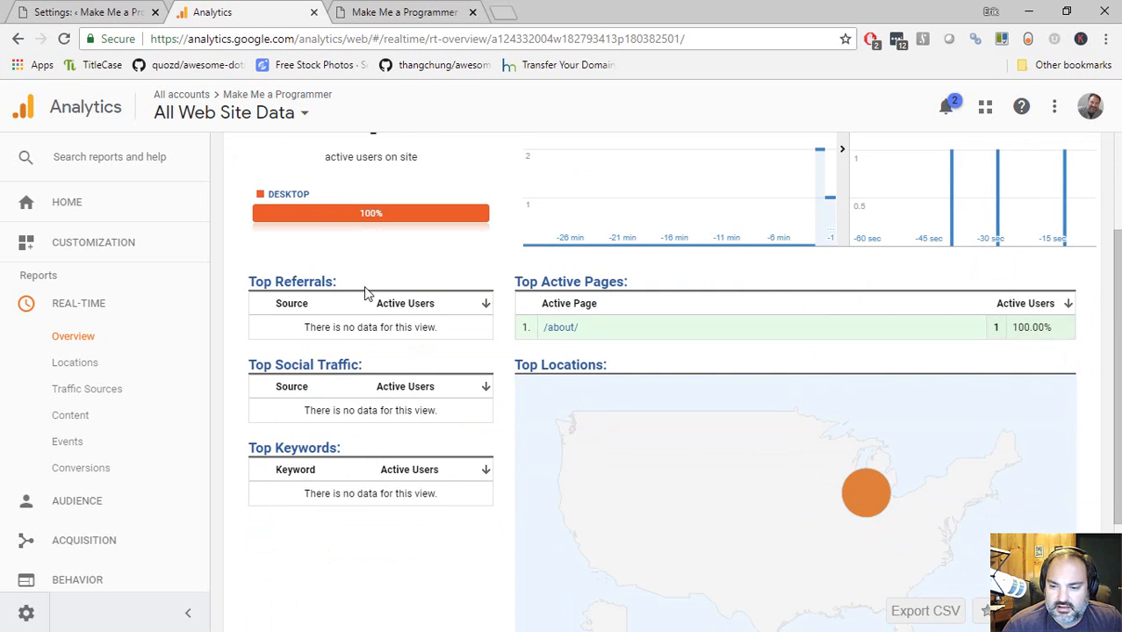
{"action": "scroll", "coordinate": [366, 293], "scroll_direction": "down", "scroll_amount": 2}
{"action": "mouse_move", "coordinate": [867, 325]}
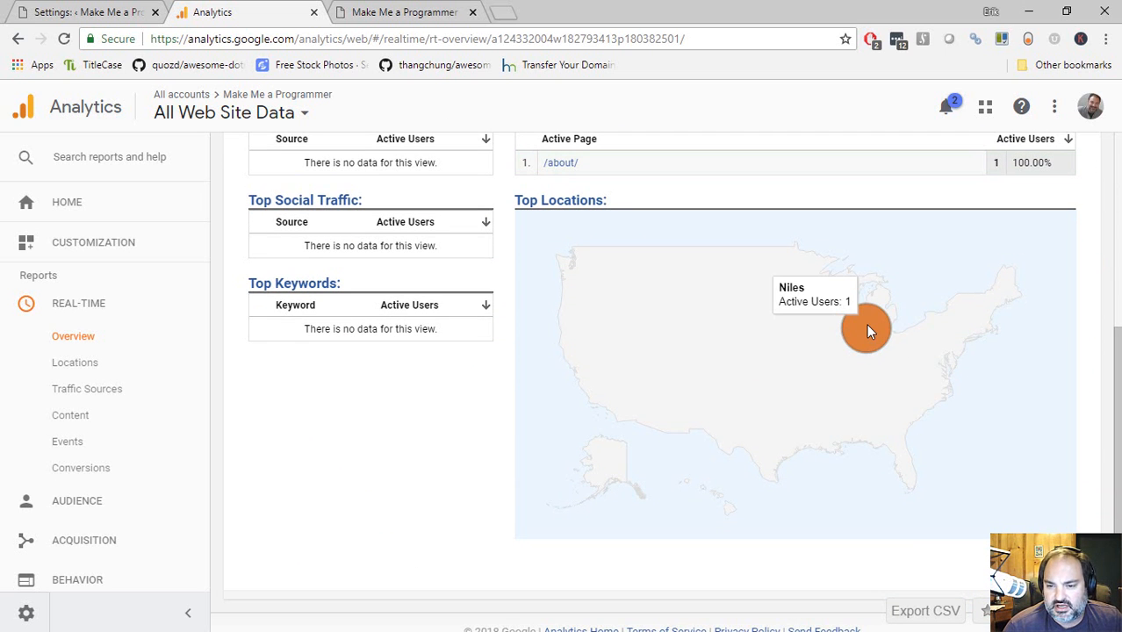
{"action": "scroll", "coordinate": [728, 413], "scroll_direction": "up", "scroll_amount": 4}
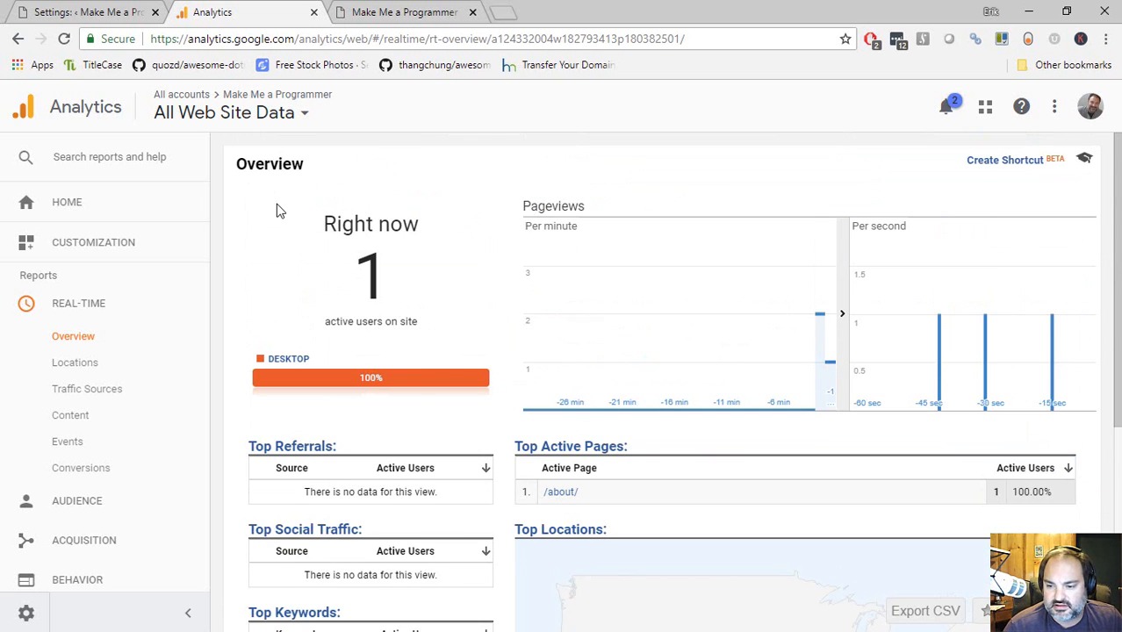
{"action": "scroll", "coordinate": [483, 334], "scroll_direction": "down", "scroll_amount": 2}
{"action": "scroll", "coordinate": [342, 316], "scroll_direction": "up", "scroll_amount": 2}
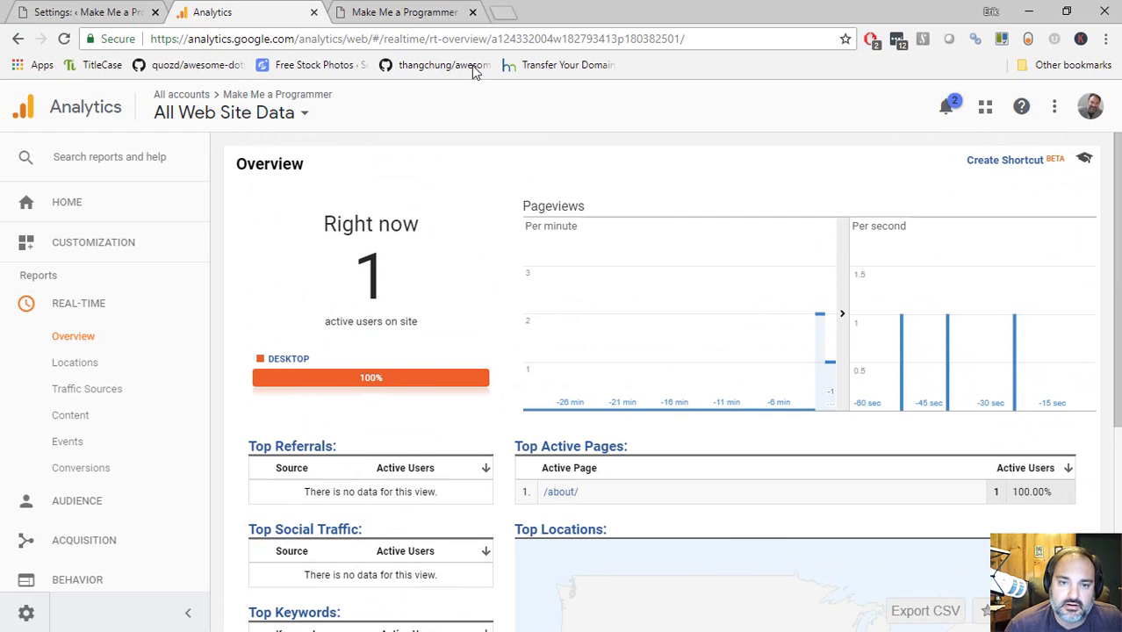
{"action": "left_click", "coordinate": [421, 10]}
{"action": "left_click", "coordinate": [280, 10]}
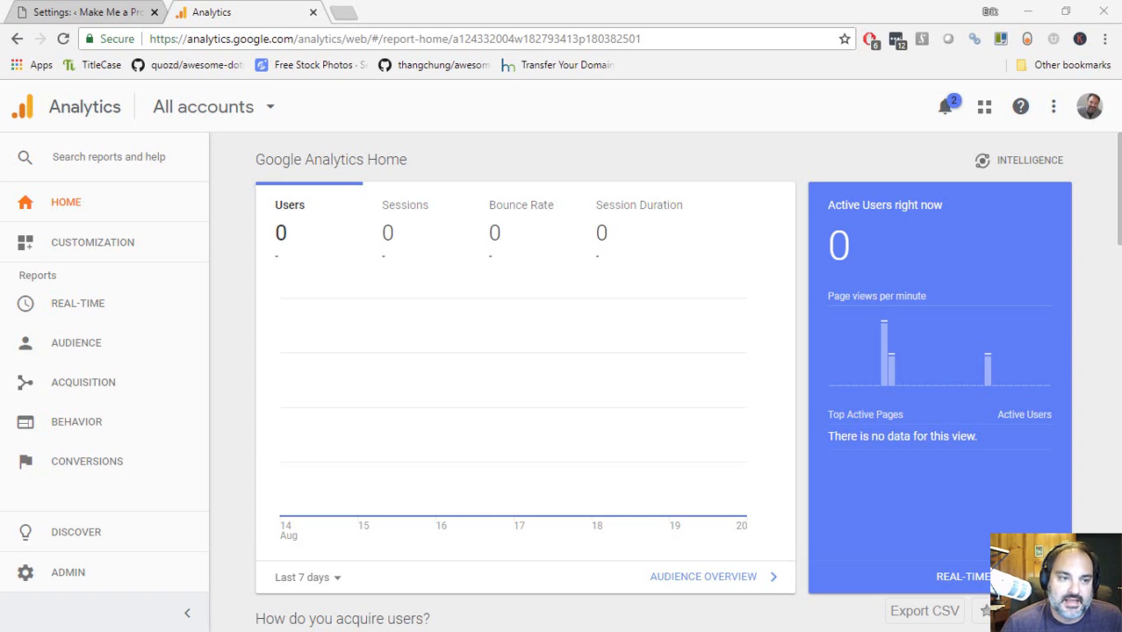
Open the MonsterInsights general settings in WordPress and check the active Analytics profile
{"action": "left_click", "coordinate": [148, 10]}
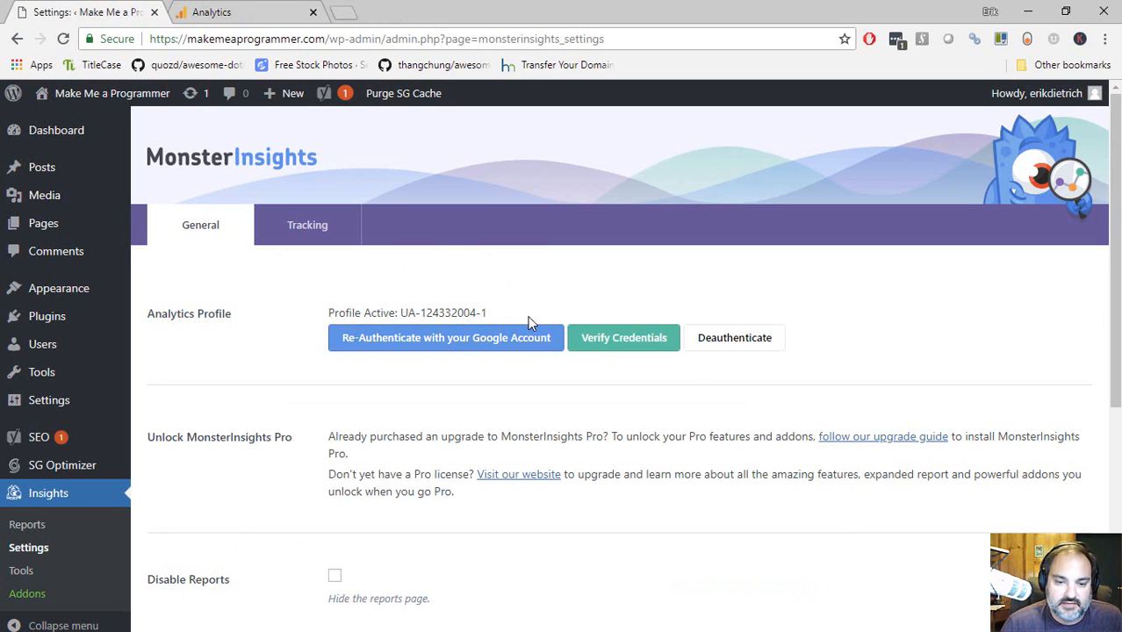
{"action": "mouse_move", "coordinate": [487, 313]}
{"action": "left_mouse_down"}
{"action": "mouse_move", "coordinate": [400, 312]}
{"action": "mouse_move", "coordinate": [508, 311]}
{"action": "left_mouse_up"}
{"action": "left_click", "coordinate": [491, 318]}
{"action": "left_click", "coordinate": [512, 313]}
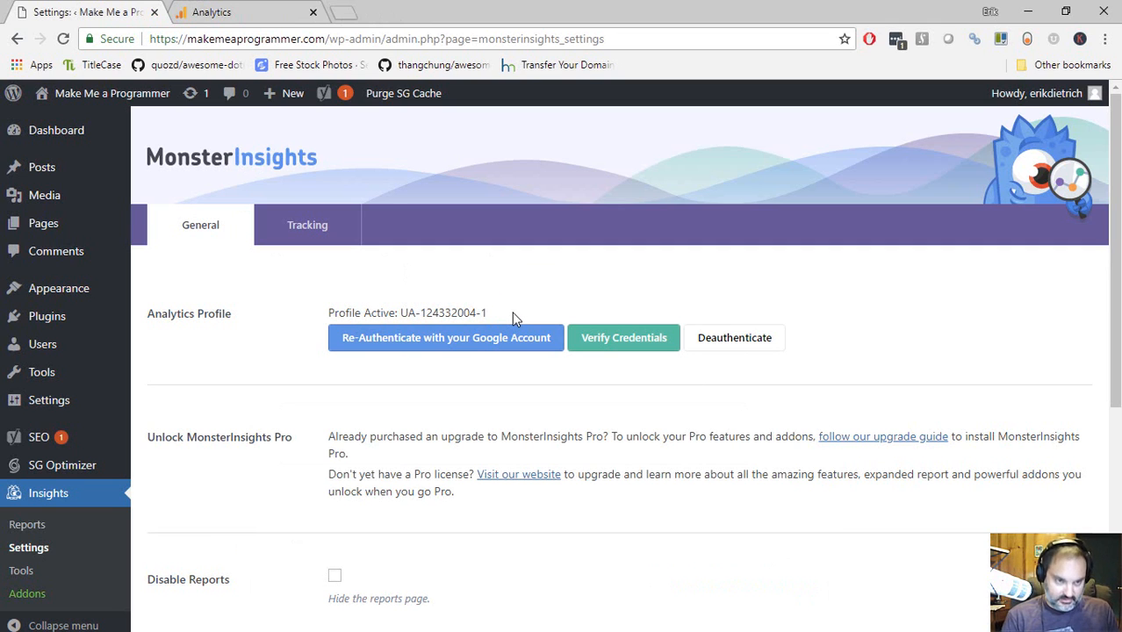
Load makemeaprogrammer.com in a new browser tab and open its page source
{"action": "key", "text": "ctrl+t"}
{"action": "type", "text": "make"}
{"action": "key", "text": "Return"}
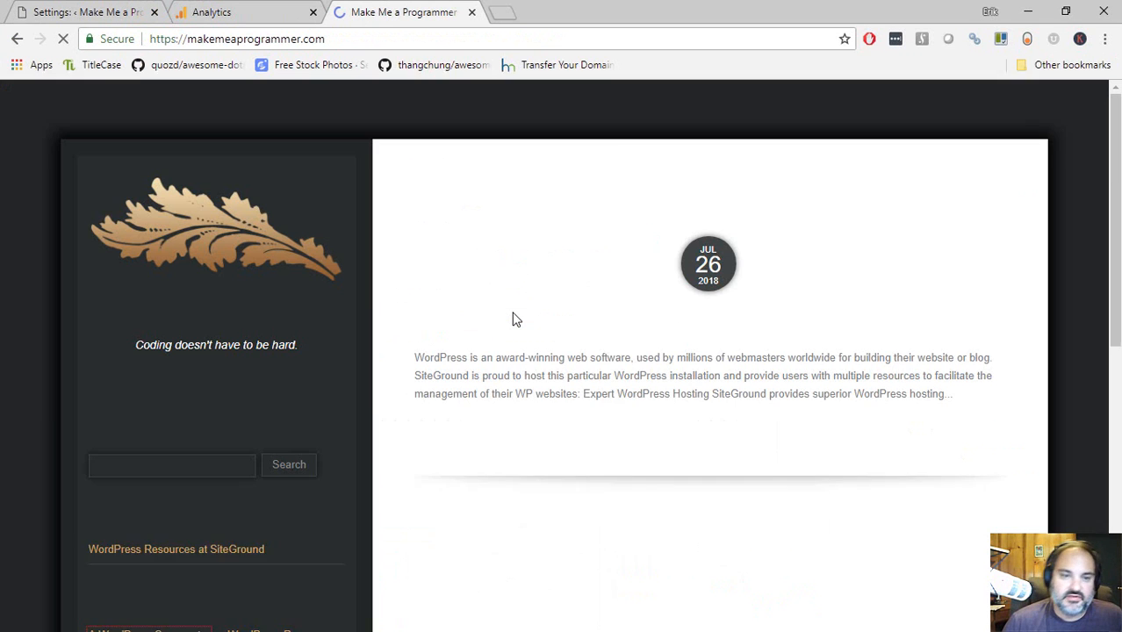
{"action": "right_click", "coordinate": [480, 179]}
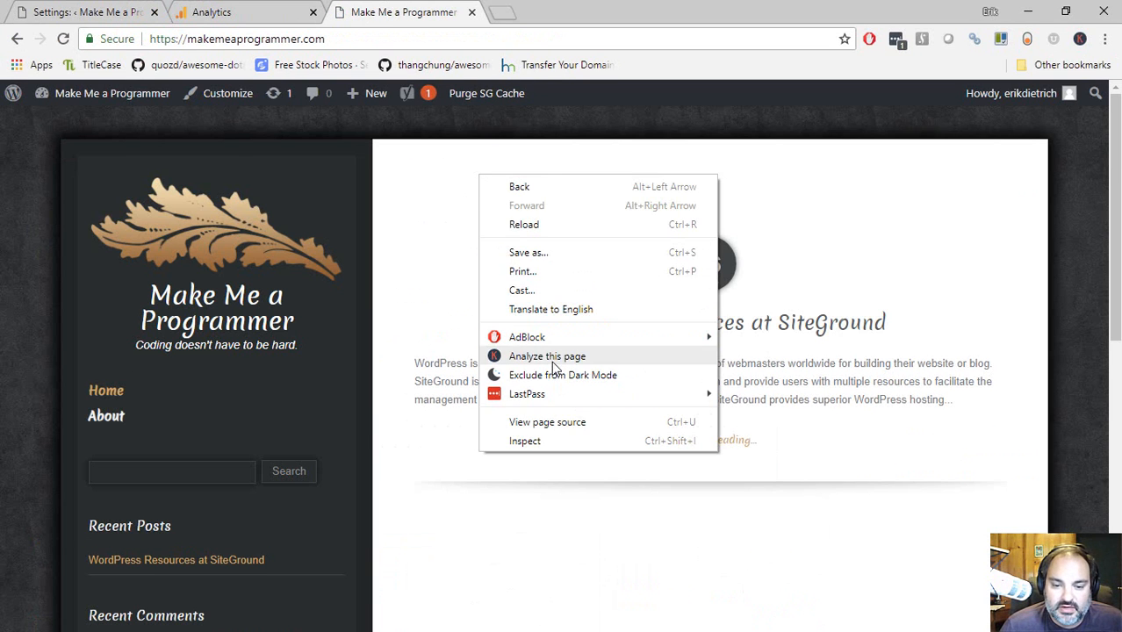
{"action": "left_click", "coordinate": [559, 422]}
{"action": "left_click", "coordinate": [400, 13]}
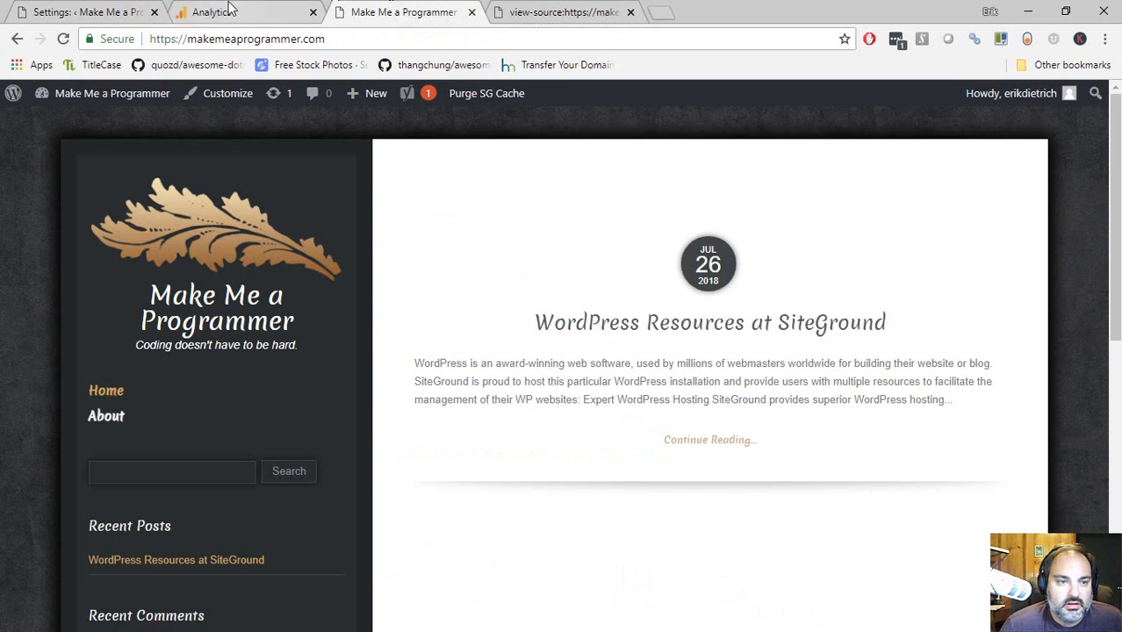
Copy the numeric part of the tracking ID from the MonsterInsights settings and search for it in the site's page source
{"action": "left_click", "coordinate": [86, 12]}
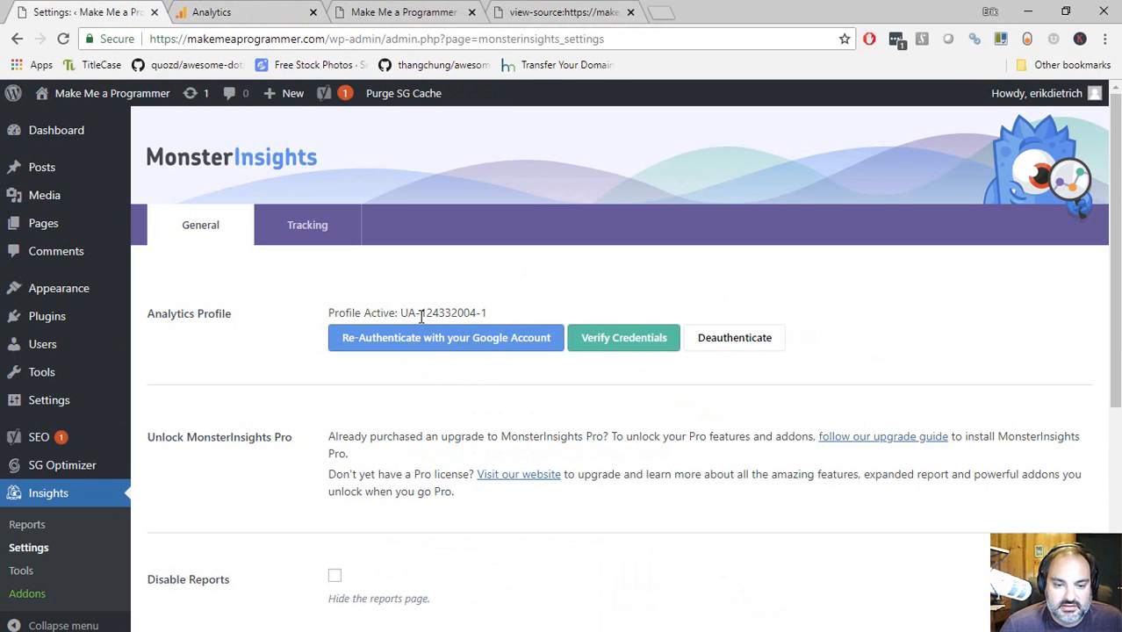
{"action": "left_click_drag", "start_coordinate": [420, 316], "coordinate": [475, 316]}
{"action": "key", "text": "ctrl+c"}
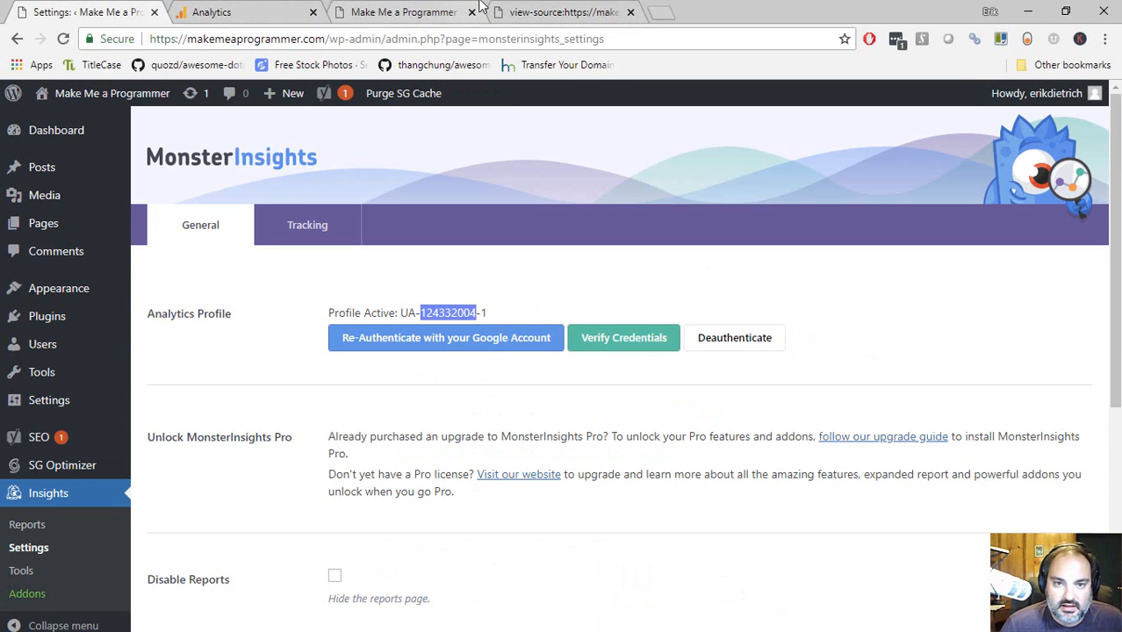
{"action": "left_click", "coordinate": [540, 10]}
{"action": "key", "text": "ctrl+f"}
{"action": "key", "text": "ctrl+v"}
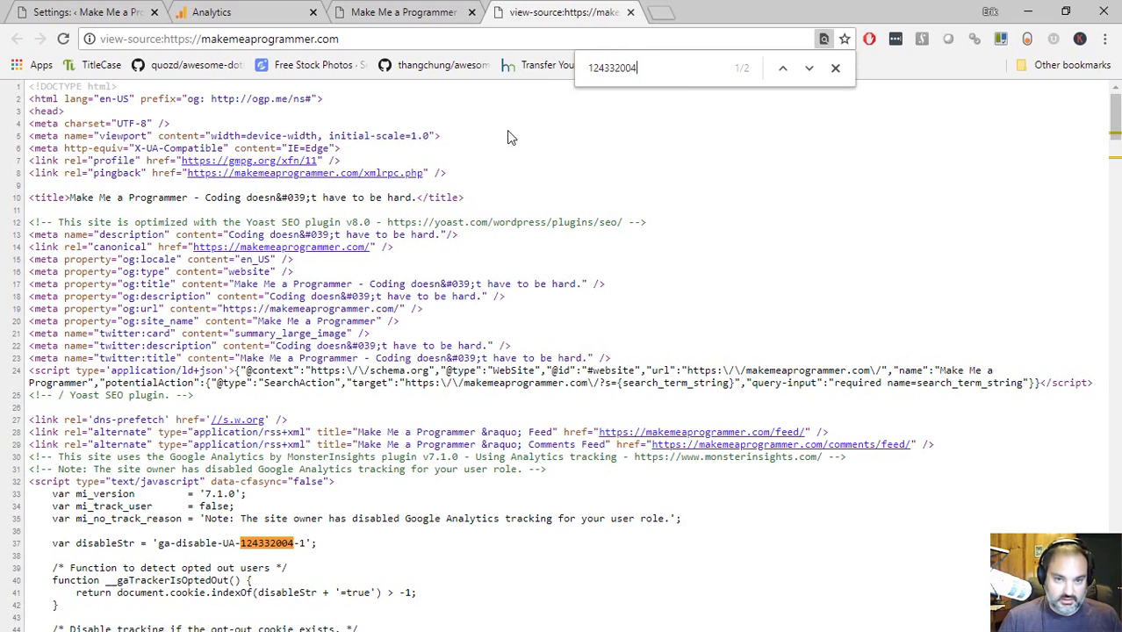
{"action": "scroll", "coordinate": [443, 180], "scroll_direction": "down", "scroll_amount": 3}
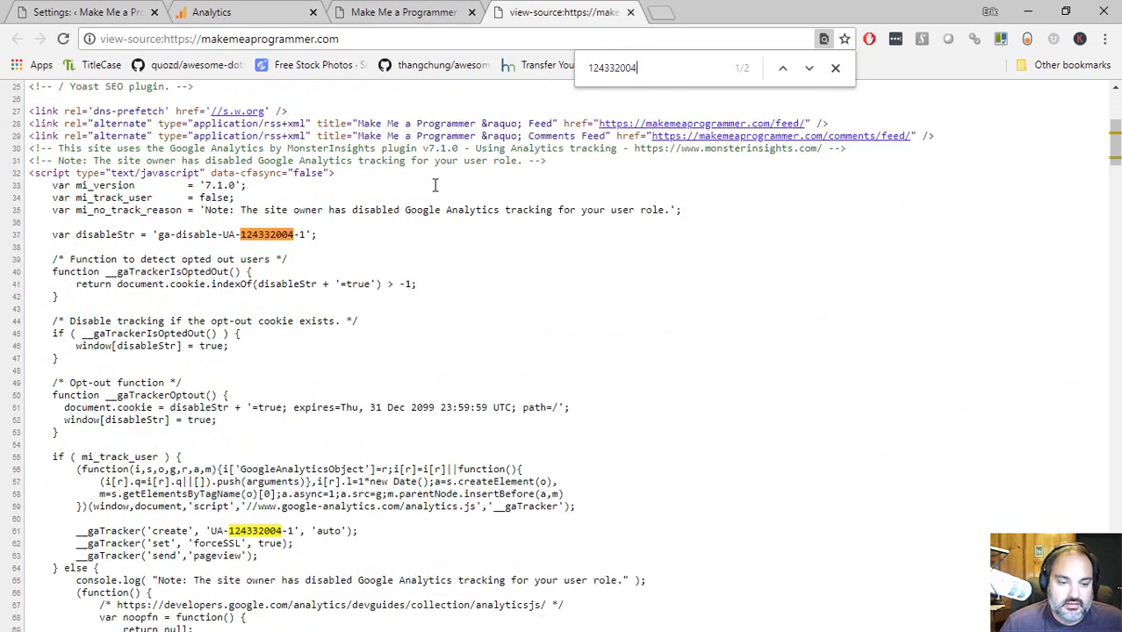
{"action": "scroll", "coordinate": [448, 184], "scroll_direction": "down", "scroll_amount": 2}
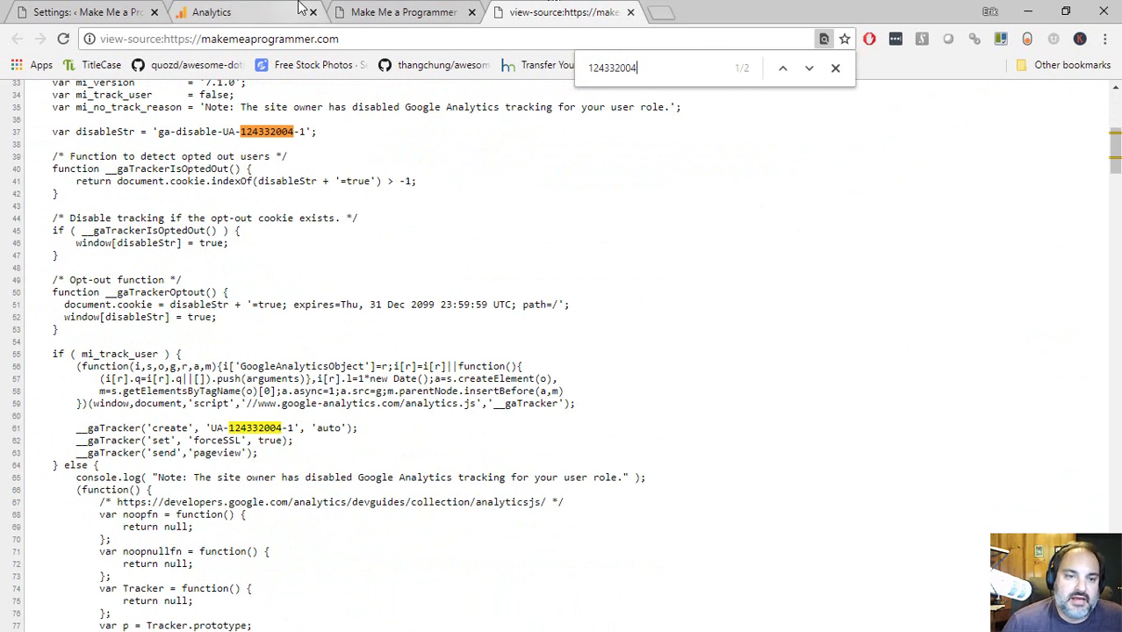
Close the search in the page source and return to the Google Analytics home report
{"action": "left_click", "coordinate": [298, 10]}
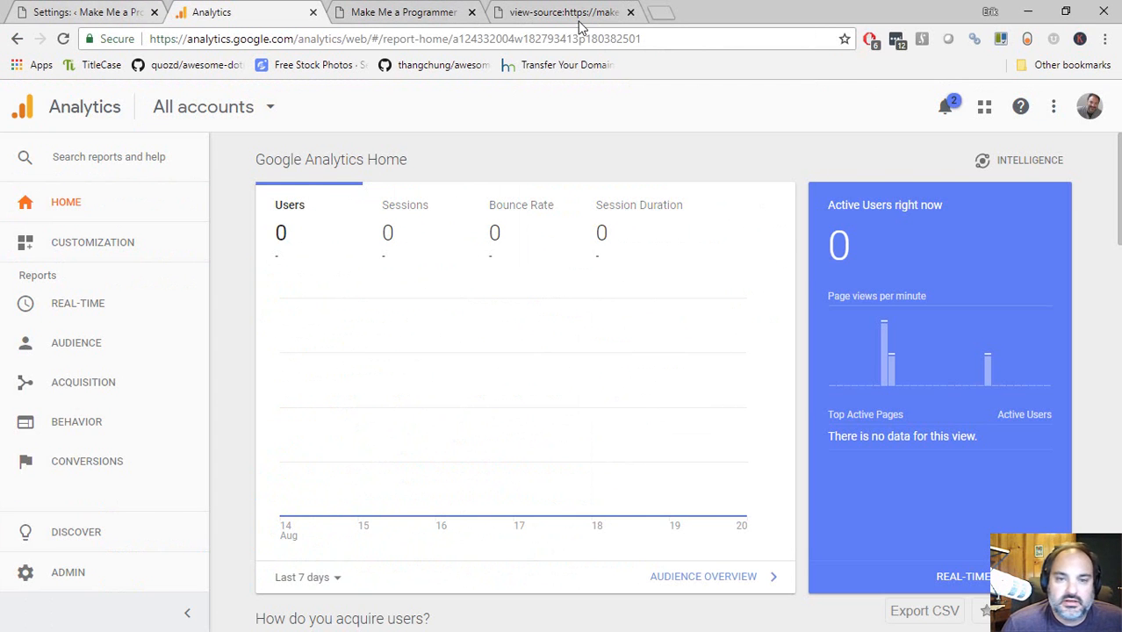
{"action": "left_click", "coordinate": [610, 12]}
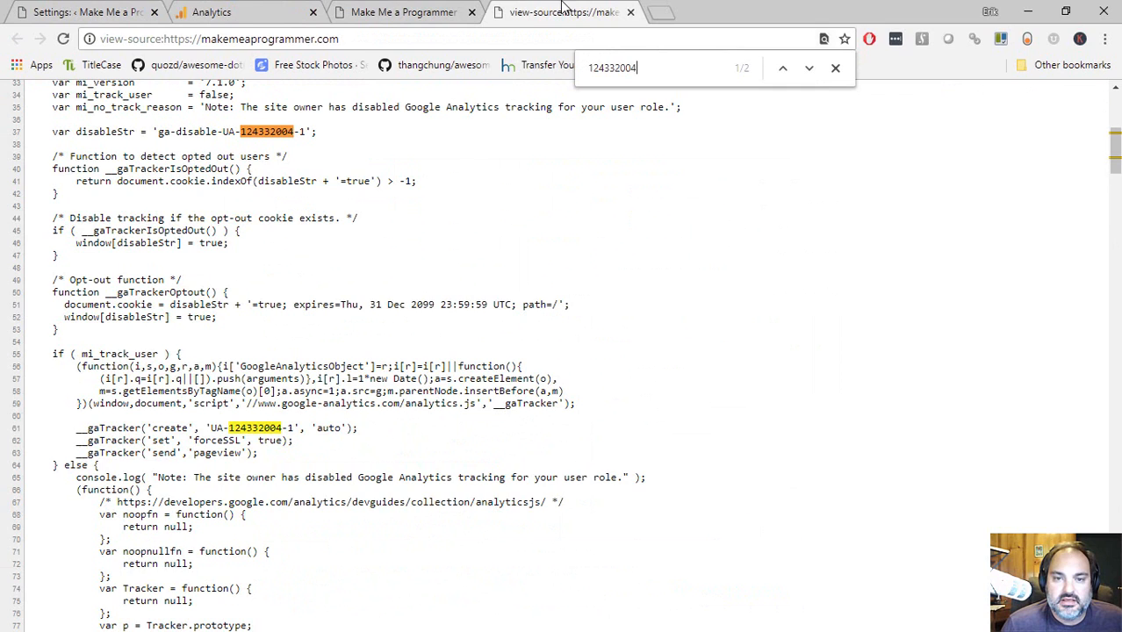
{"action": "left_click", "coordinate": [833, 69]}
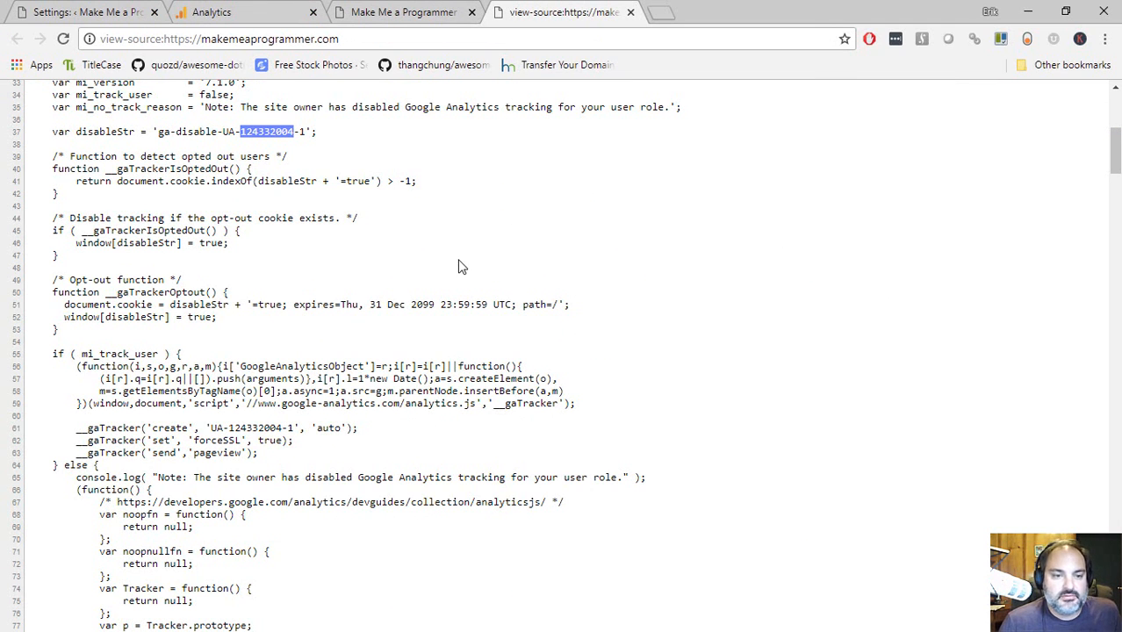
{"action": "scroll", "coordinate": [422, 277], "scroll_direction": "up", "scroll_amount": 5}
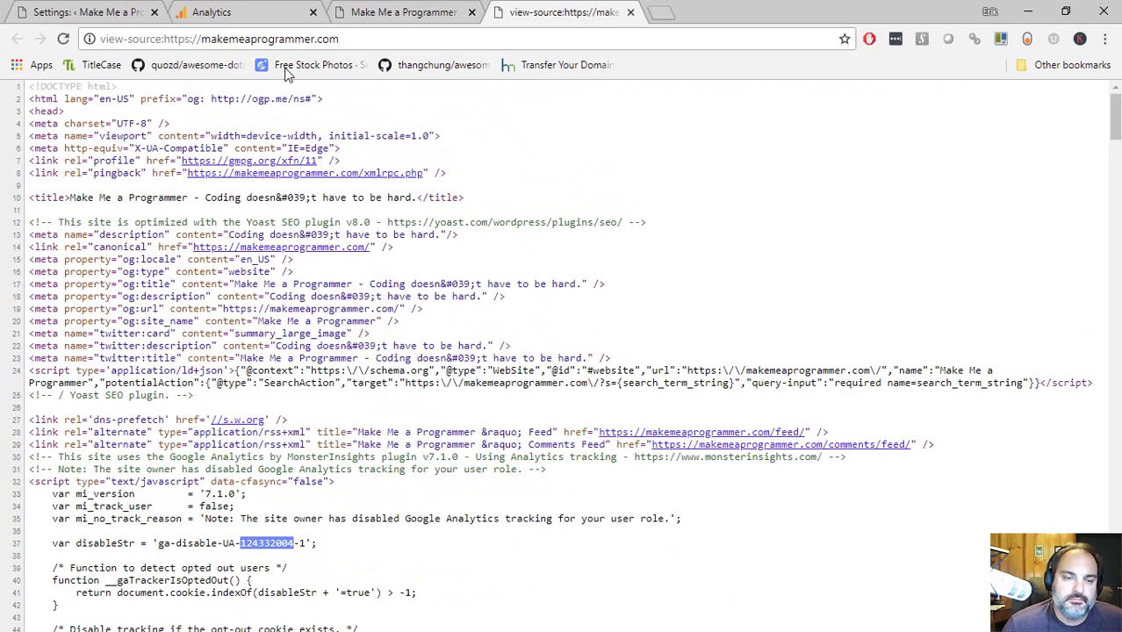
{"action": "left_click", "coordinate": [228, 11]}
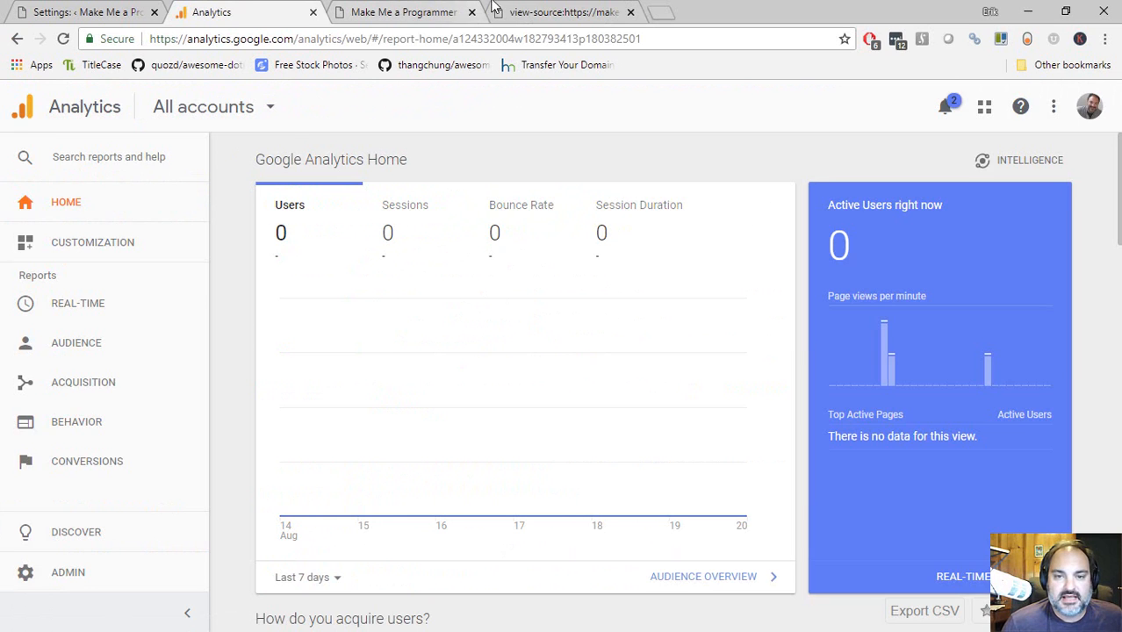
Examine the MonsterInsights tracking script in the page source and highlight the tracking ID in the disableStr line
{"action": "left_click", "coordinate": [535, 12]}
{"action": "left_click", "coordinate": [489, 330]}
{"action": "scroll", "coordinate": [489, 331], "scroll_direction": "down", "scroll_amount": 1}
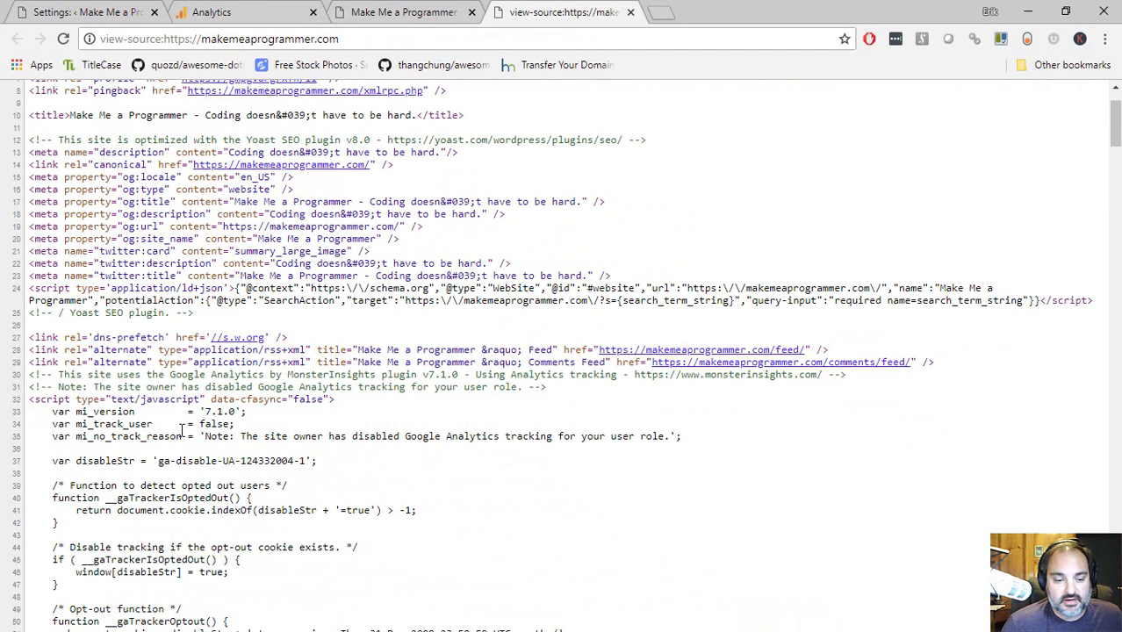
{"action": "scroll", "coordinate": [180, 437], "scroll_direction": "down", "scroll_amount": 2}
{"action": "left_click_drag", "start_coordinate": [240, 297], "coordinate": [305, 297]}
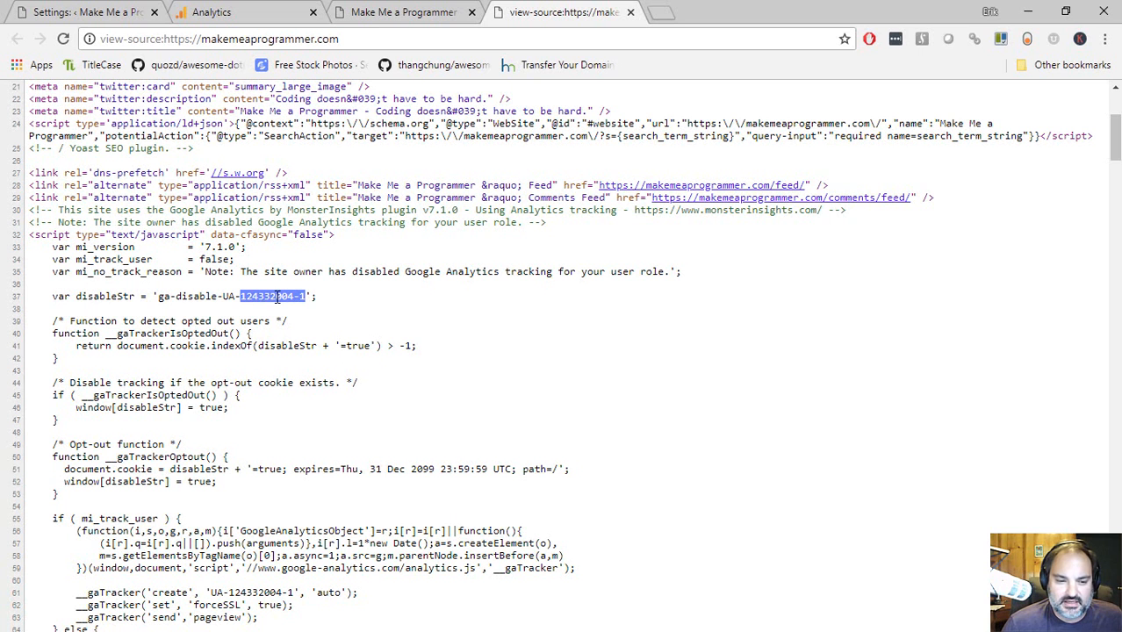
{"action": "scroll", "coordinate": [230, 341], "scroll_direction": "down", "scroll_amount": 2}
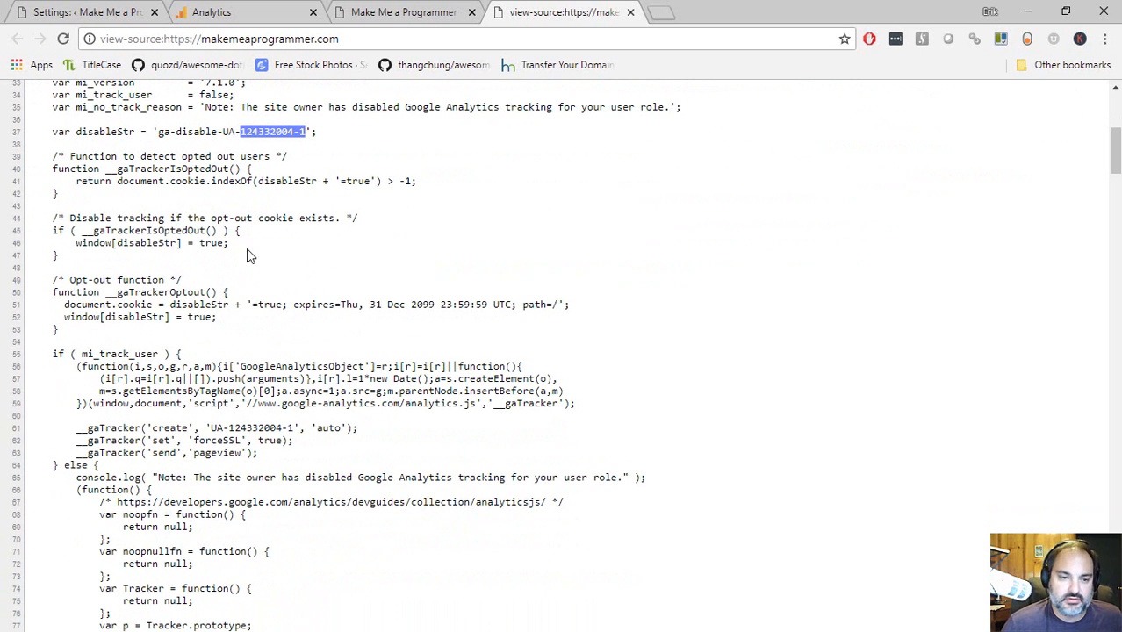
{"action": "scroll", "coordinate": [256, 244], "scroll_direction": "up", "scroll_amount": 1}
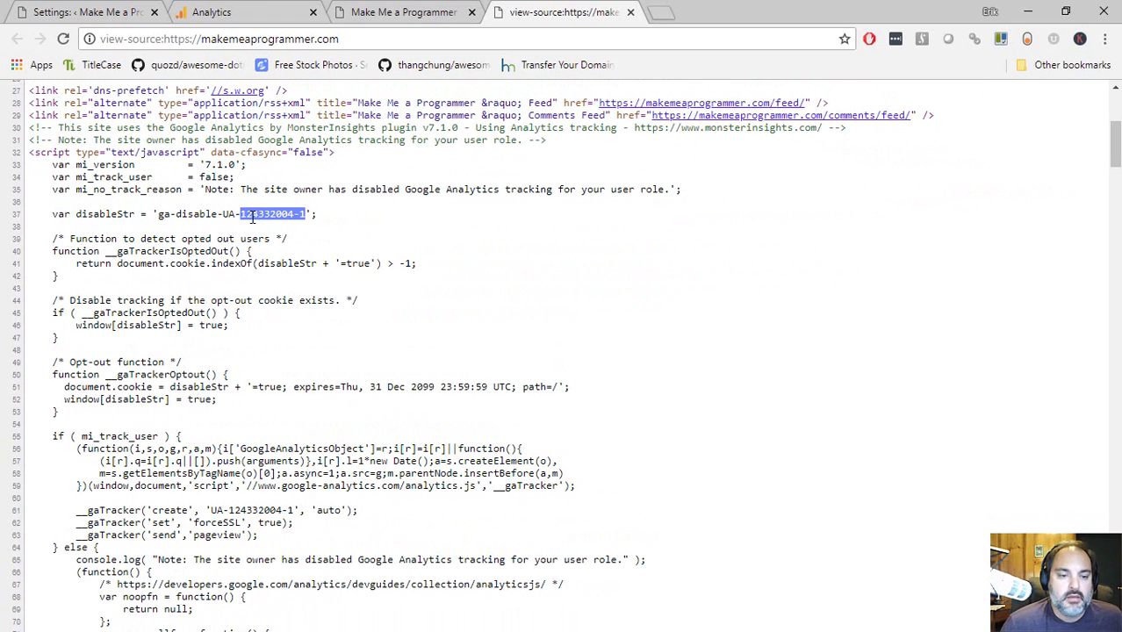
{"action": "left_click", "coordinate": [235, 216]}
{"action": "left_click_drag", "start_coordinate": [245, 214], "coordinate": [307, 215]}
{"action": "left_click", "coordinate": [421, 213]}
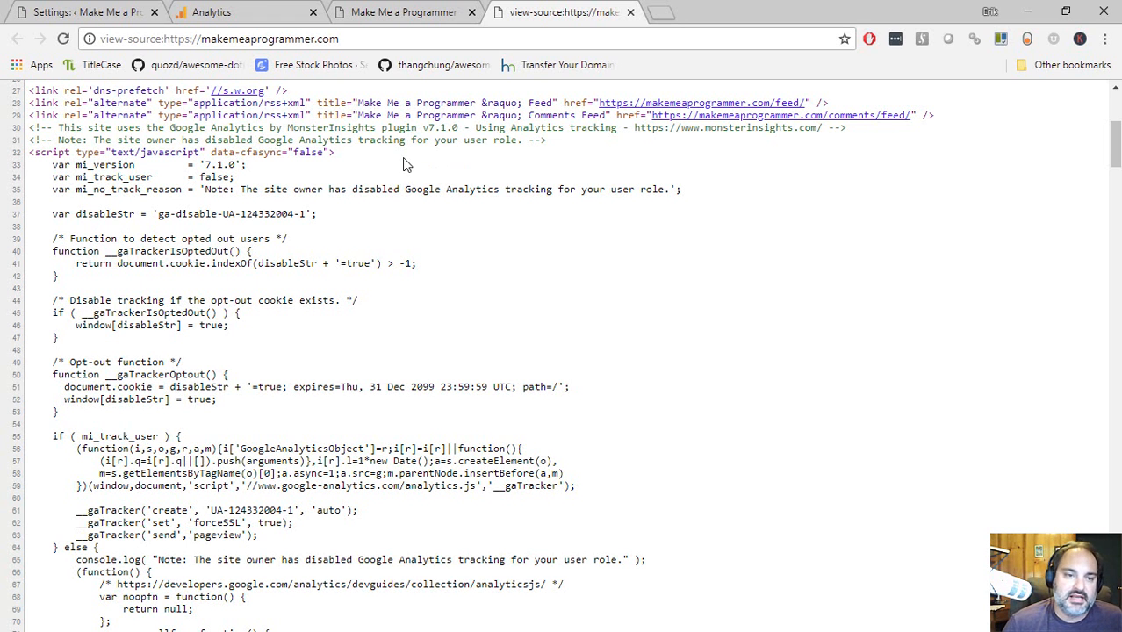
In Google Analytics, choose the Make Me a Programmer account and its Make Me a Programmer property from the account picker
{"action": "left_click", "coordinate": [233, 11]}
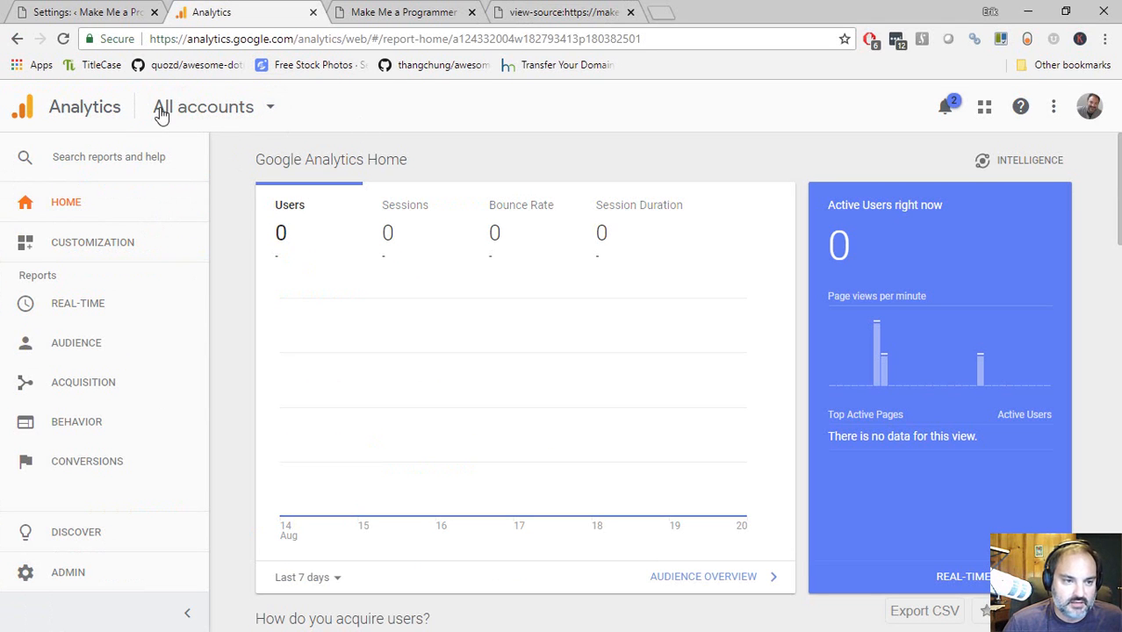
{"action": "left_click", "coordinate": [221, 106]}
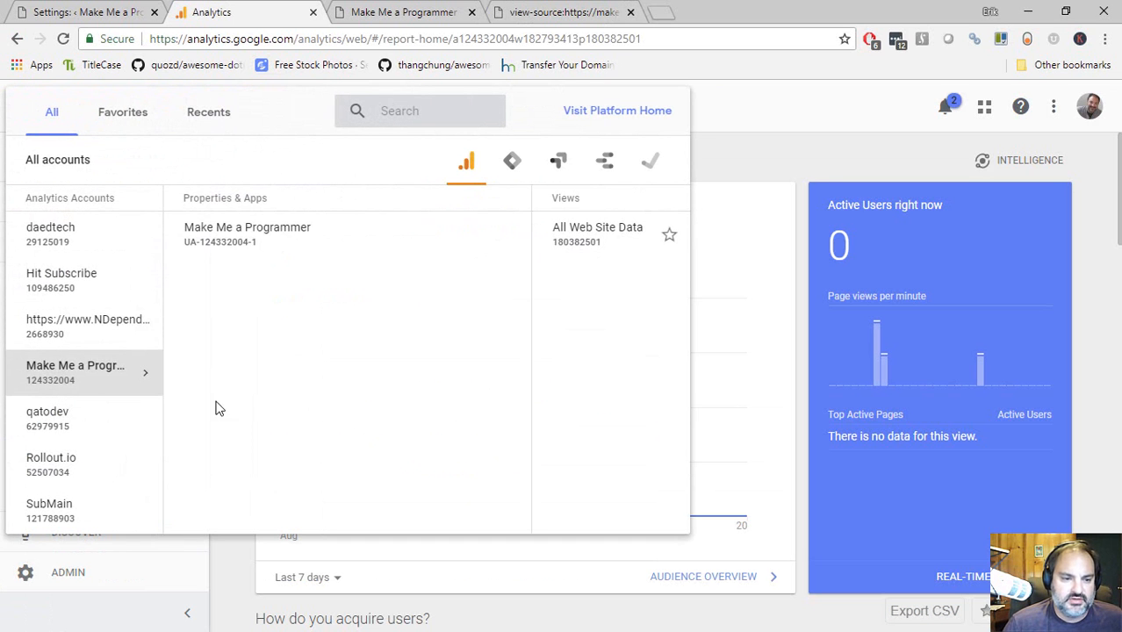
{"action": "left_click", "coordinate": [168, 233]}
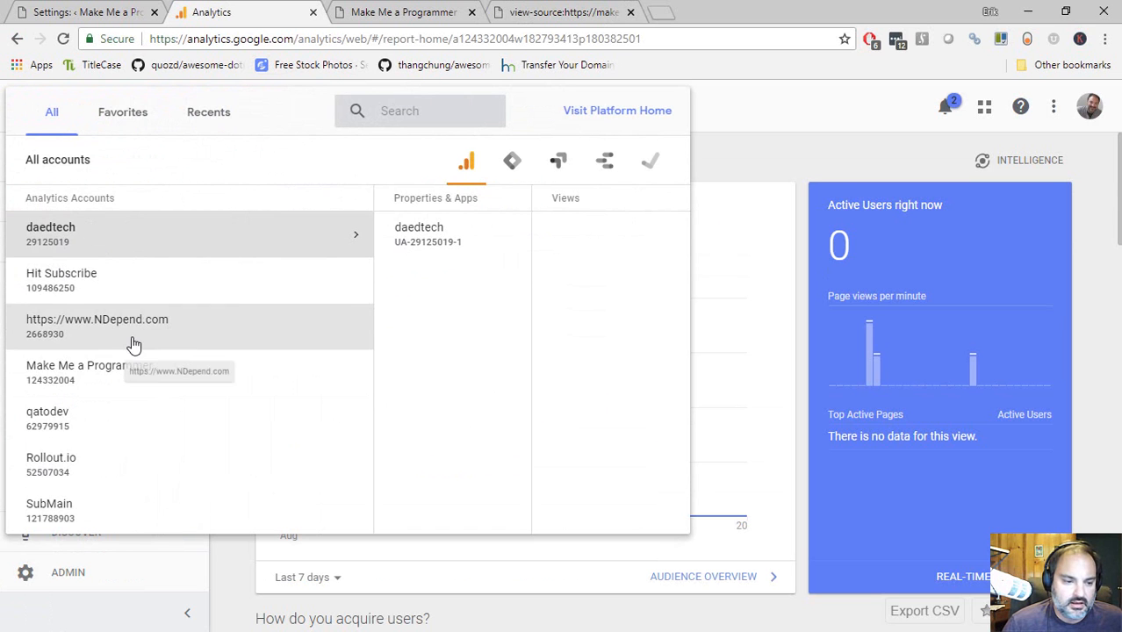
{"action": "left_click", "coordinate": [133, 383]}
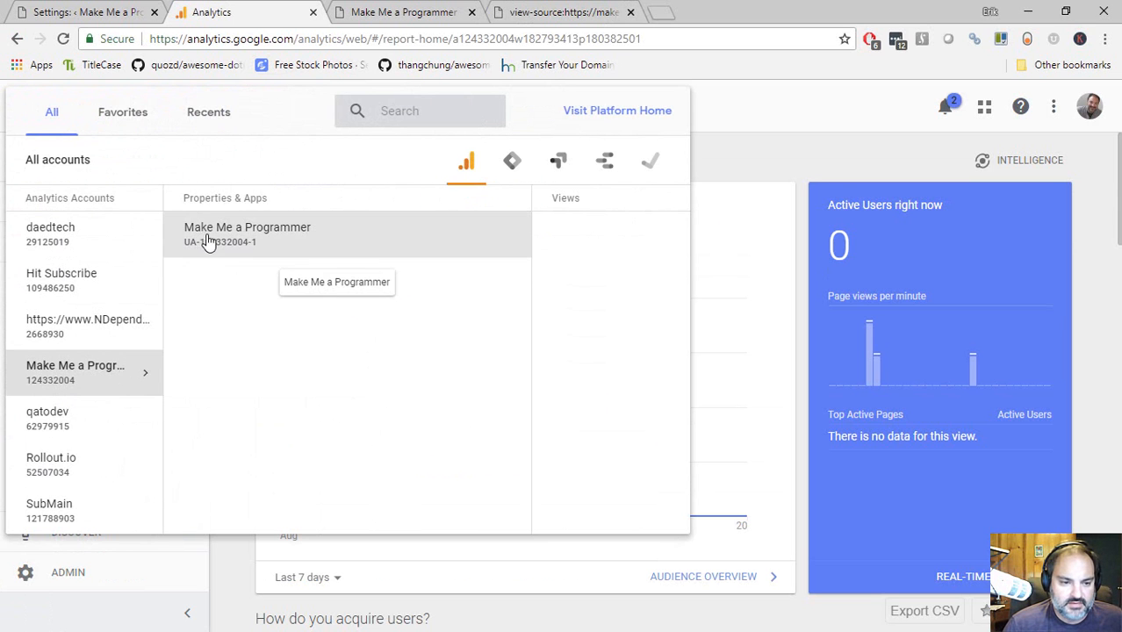
{"action": "left_click", "coordinate": [249, 239]}
{"action": "left_click", "coordinate": [482, 245]}
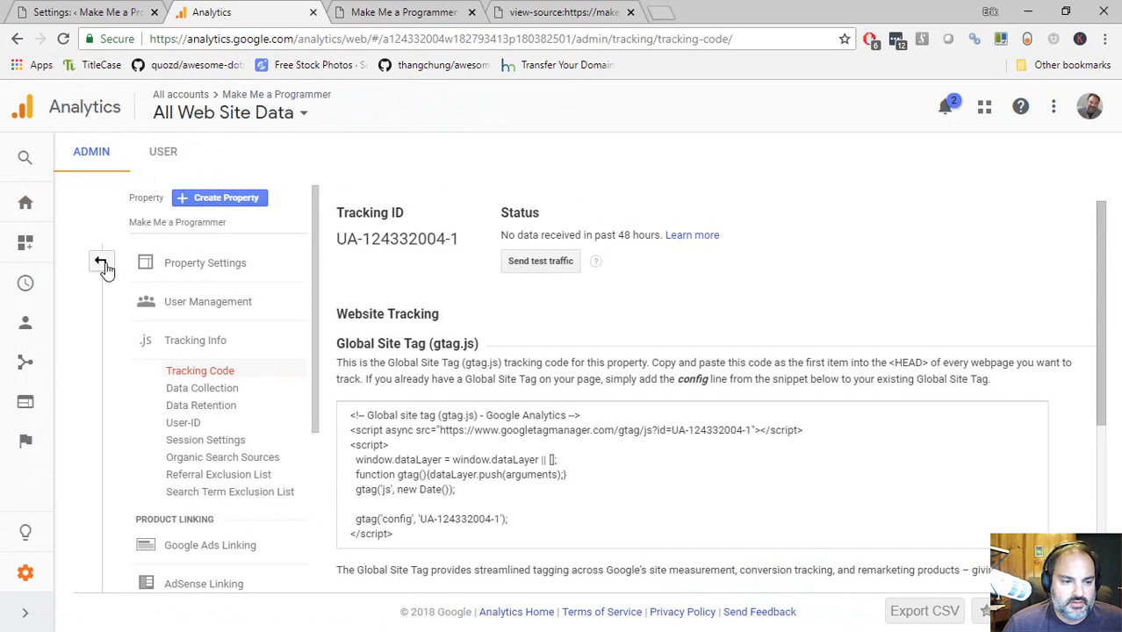
Leave the tracking code page and open All Filters for the Make Me a Programmer account in the Analytics administration
{"action": "left_click", "coordinate": [102, 264]}
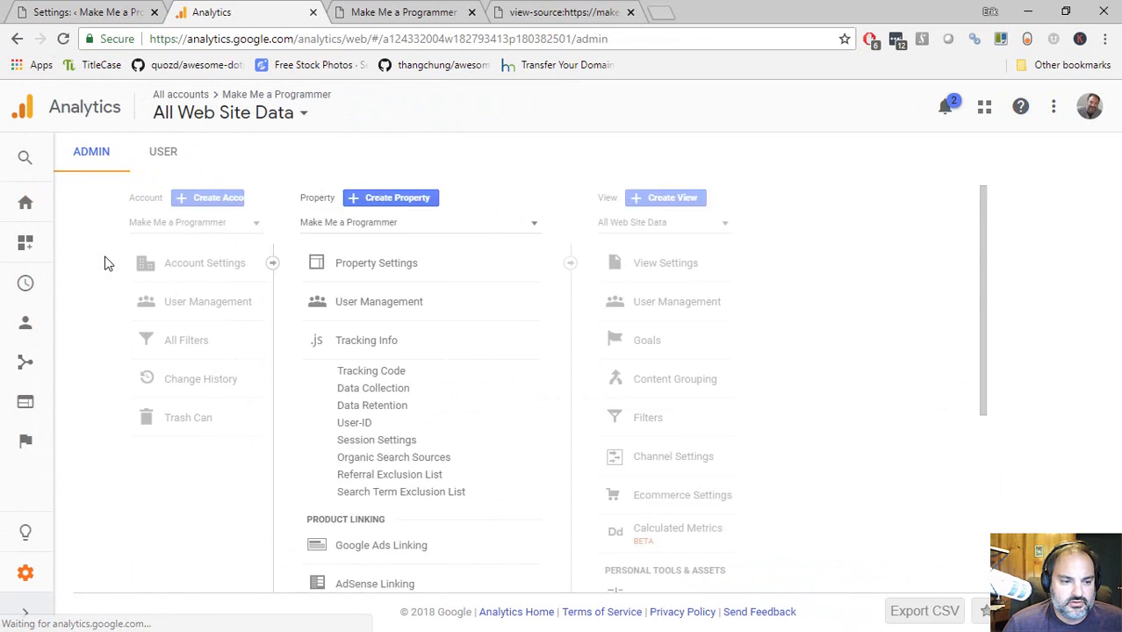
{"action": "left_click", "coordinate": [26, 203]}
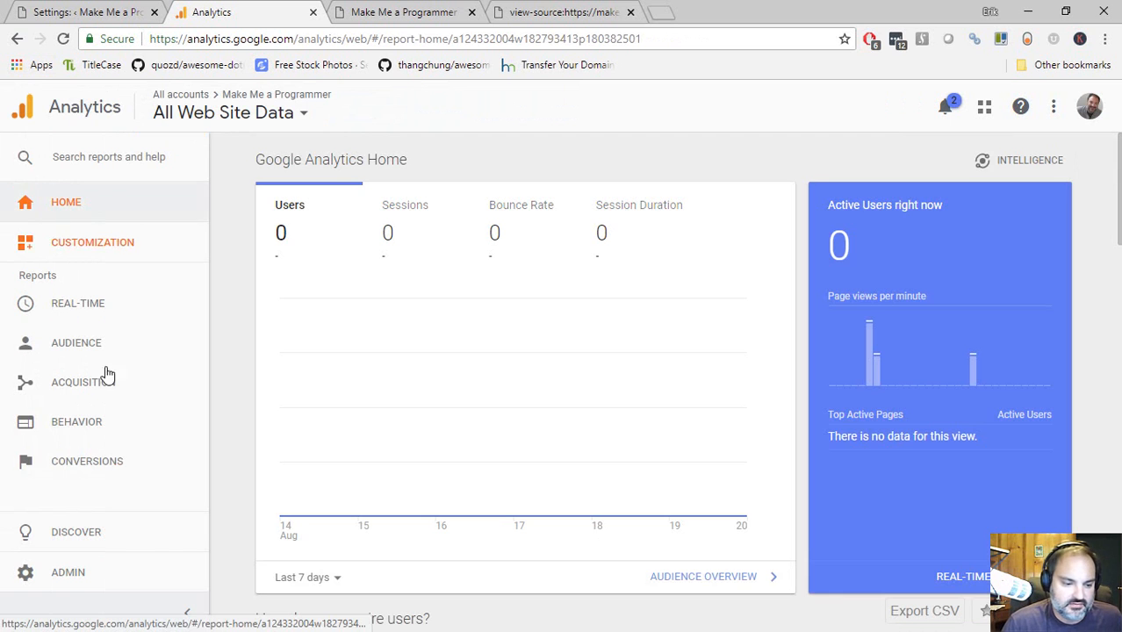
{"action": "left_click", "coordinate": [72, 575]}
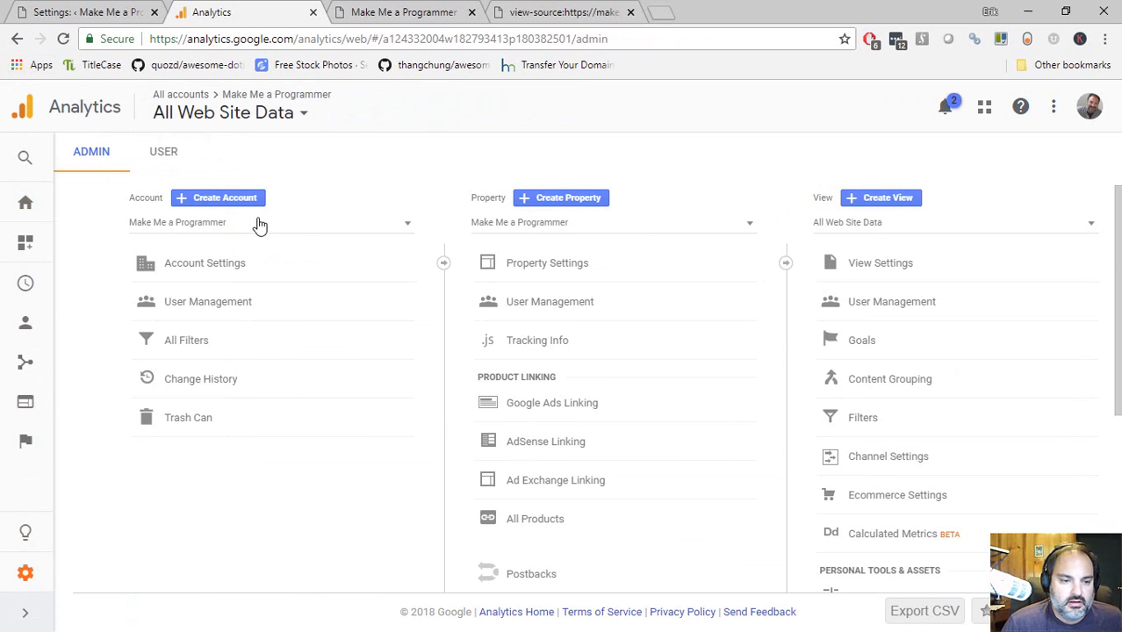
{"action": "left_click", "coordinate": [209, 341]}
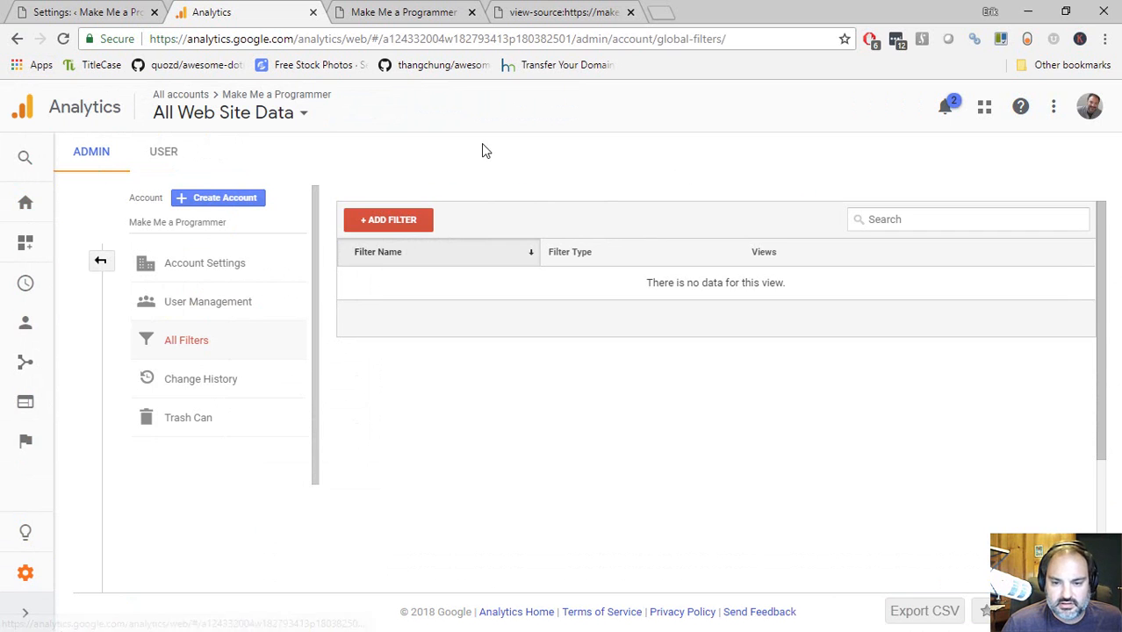
Start a new filter for the account, choose the Custom filter type and name it Only This Site
{"action": "left_click", "coordinate": [408, 221]}
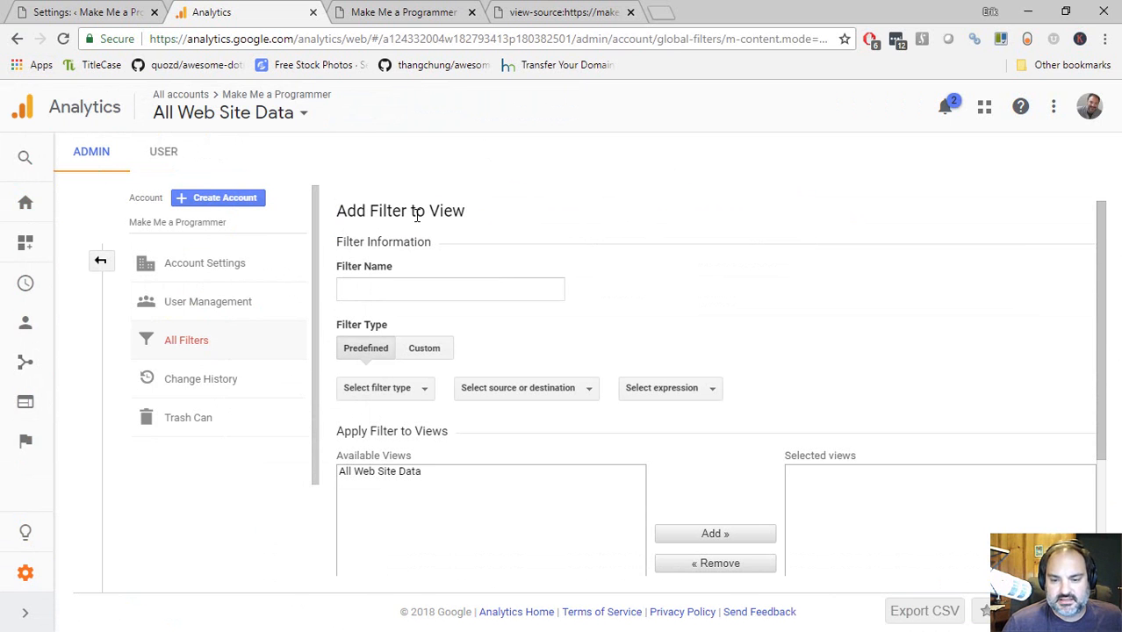
{"action": "left_click", "coordinate": [452, 293]}
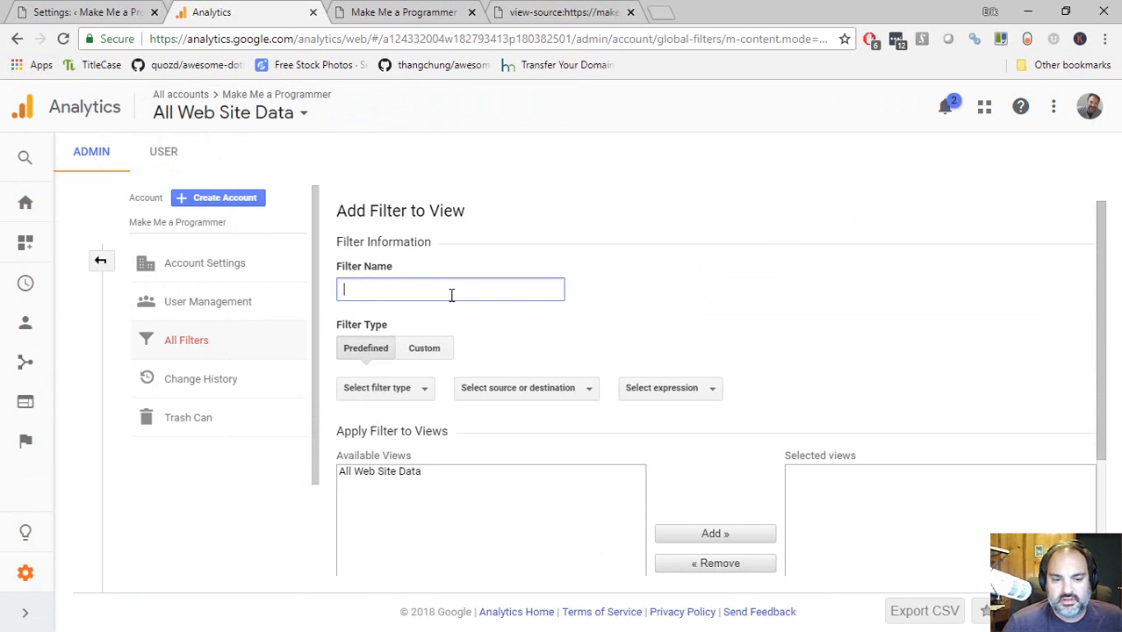
{"action": "scroll", "coordinate": [448, 294], "scroll_direction": "down", "scroll_amount": 1}
{"action": "scroll", "coordinate": [473, 322], "scroll_direction": "up", "scroll_amount": 1}
{"action": "left_click", "coordinate": [430, 356]}
{"action": "left_click", "coordinate": [452, 288]}
{"action": "type", "text": "Only This Site"}
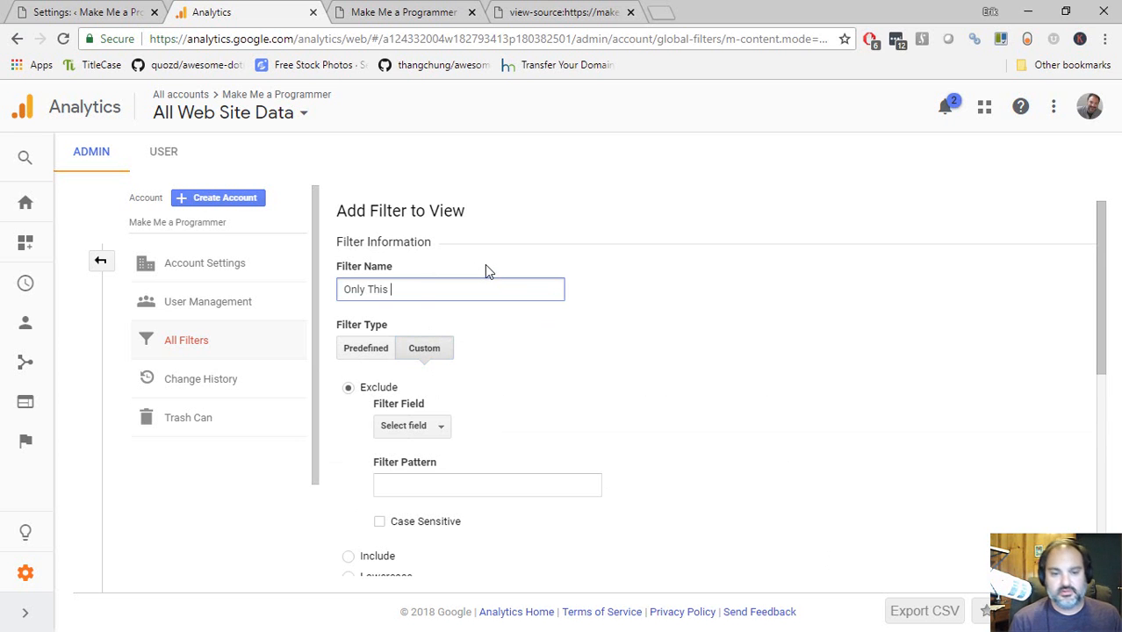
{"action": "key", "text": "Tab"}
Make the custom filter an Include filter that works on the Hostname field
{"action": "scroll", "coordinate": [465, 298], "scroll_direction": "down", "scroll_amount": 2}
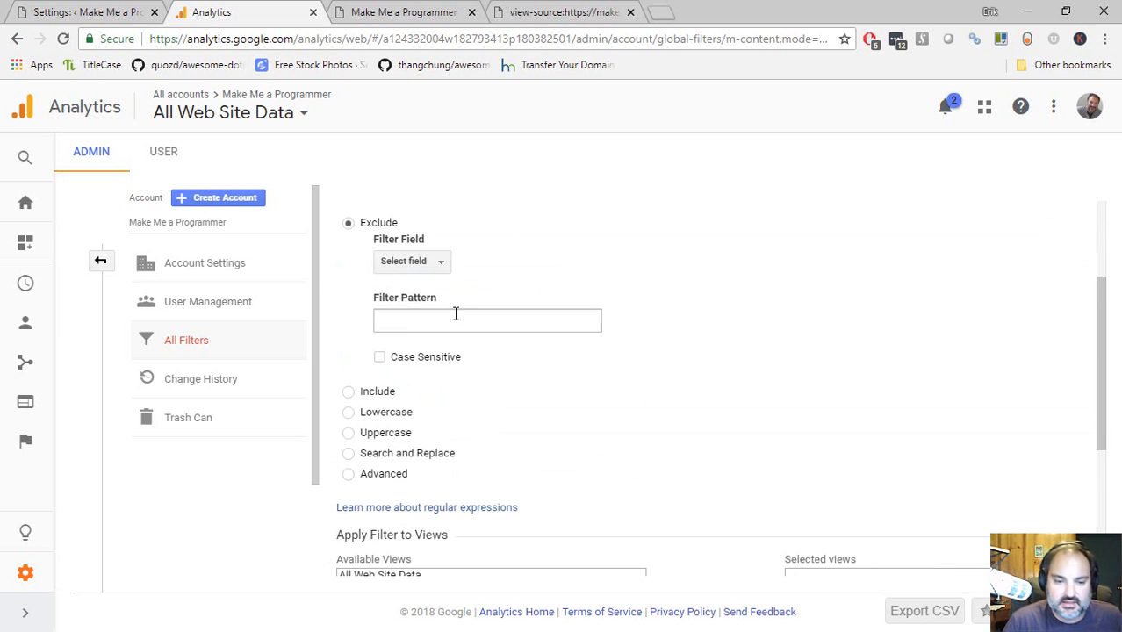
{"action": "left_click", "coordinate": [349, 391]}
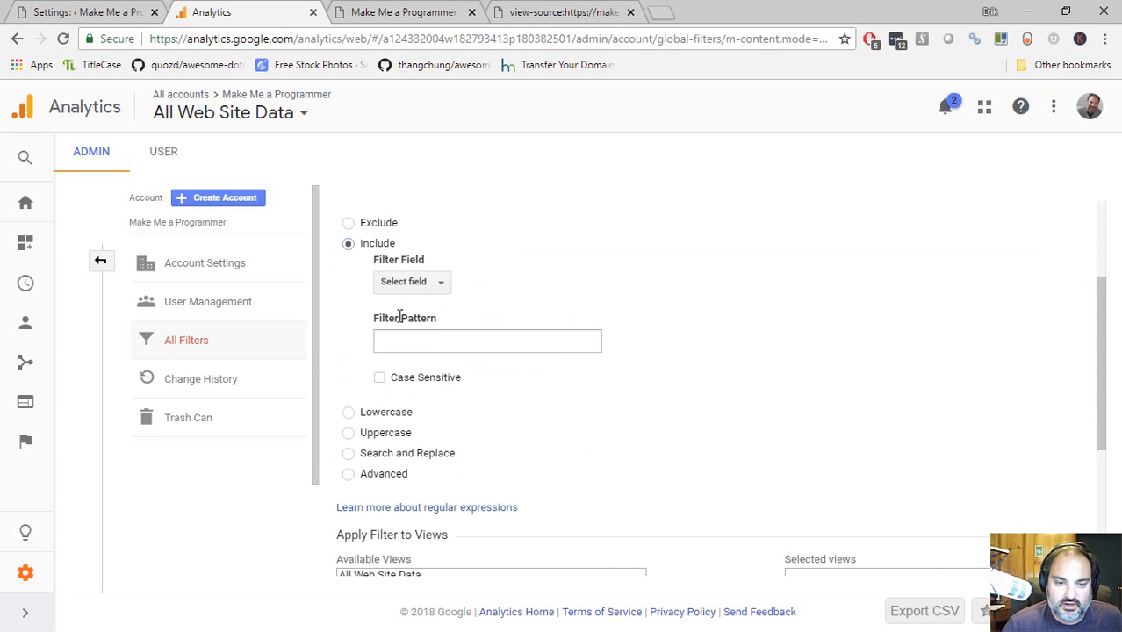
{"action": "left_click", "coordinate": [404, 282]}
{"action": "left_click", "coordinate": [433, 392]}
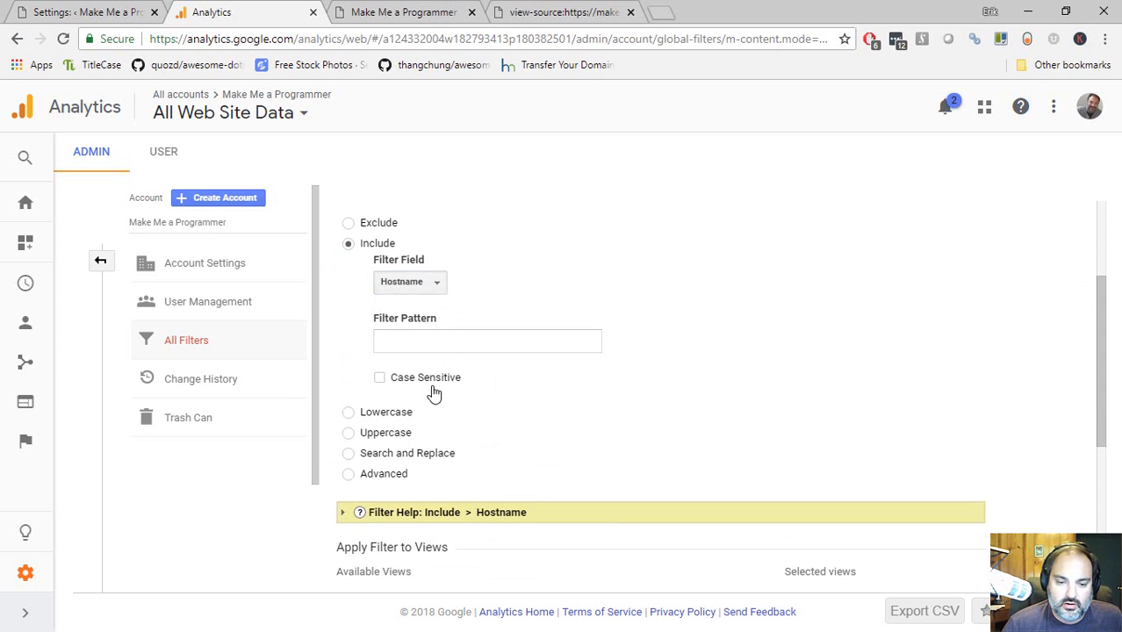
Copy the domain from the Make Me a Programmer website's address and set the filter pattern to makemeaprogrammer\.com
{"action": "left_click", "coordinate": [449, 337]}
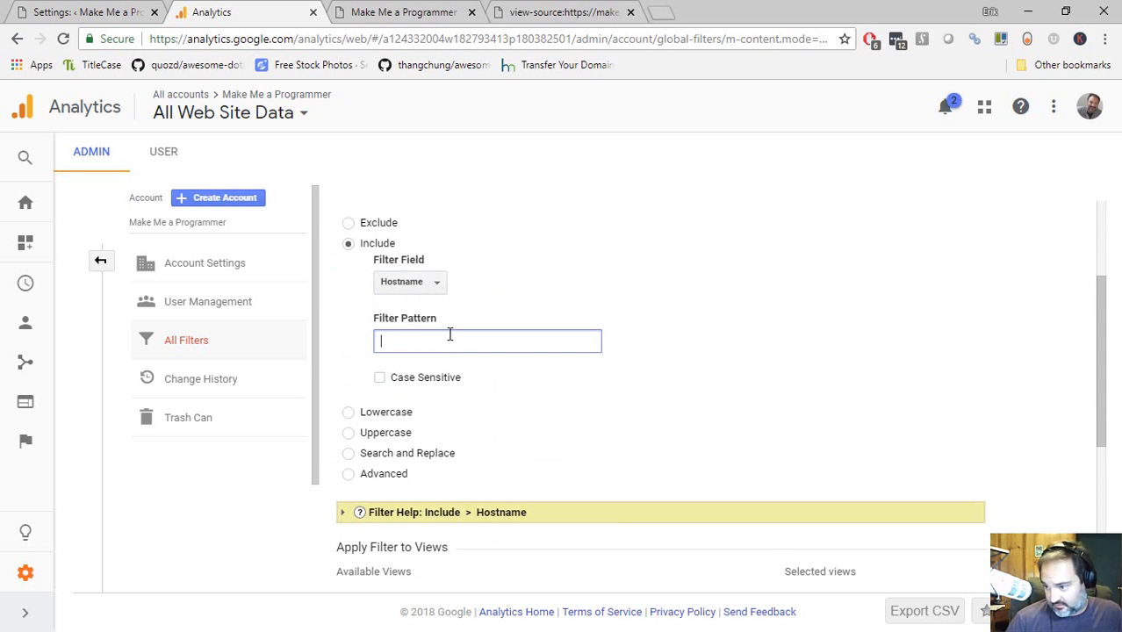
{"action": "left_click", "coordinate": [402, 7]}
{"action": "left_click_drag", "start_coordinate": [335, 42], "coordinate": [187, 39]}
{"action": "key", "text": "ctrl+c"}
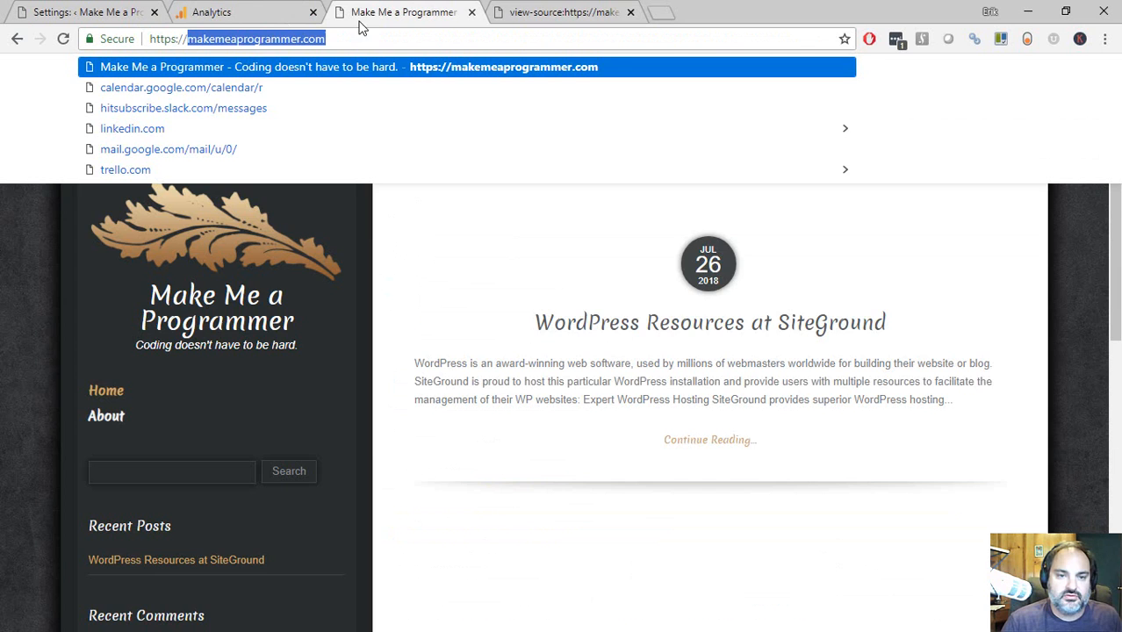
{"action": "left_click", "coordinate": [564, 12]}
{"action": "left_click", "coordinate": [263, 13]}
{"action": "key", "text": "ctrl+v"}
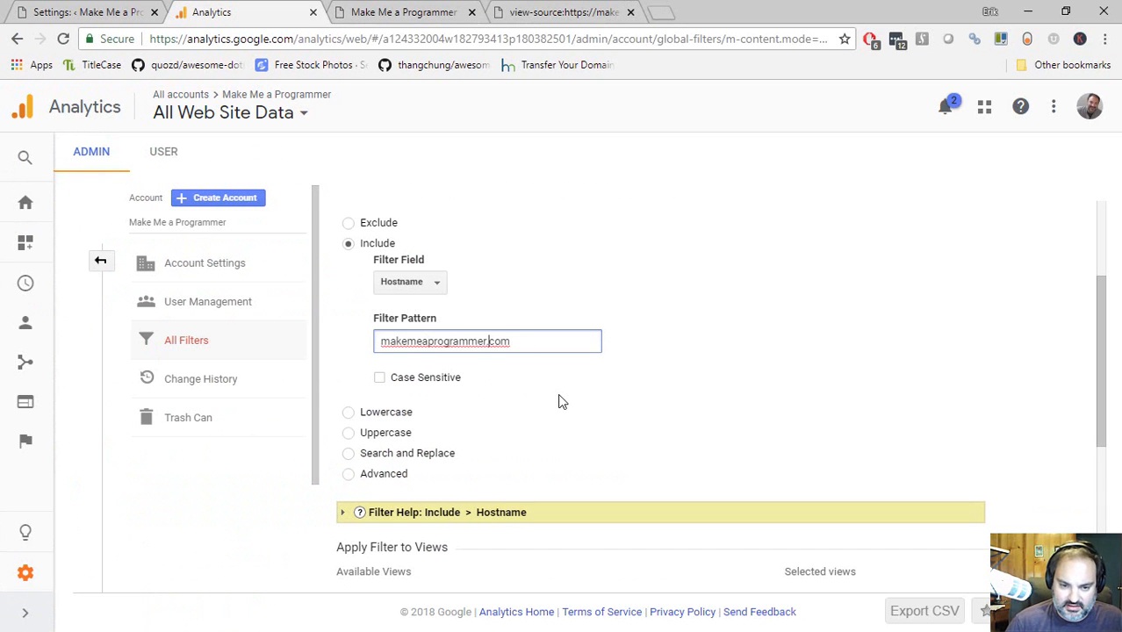
{"action": "type", "text": "\\"}
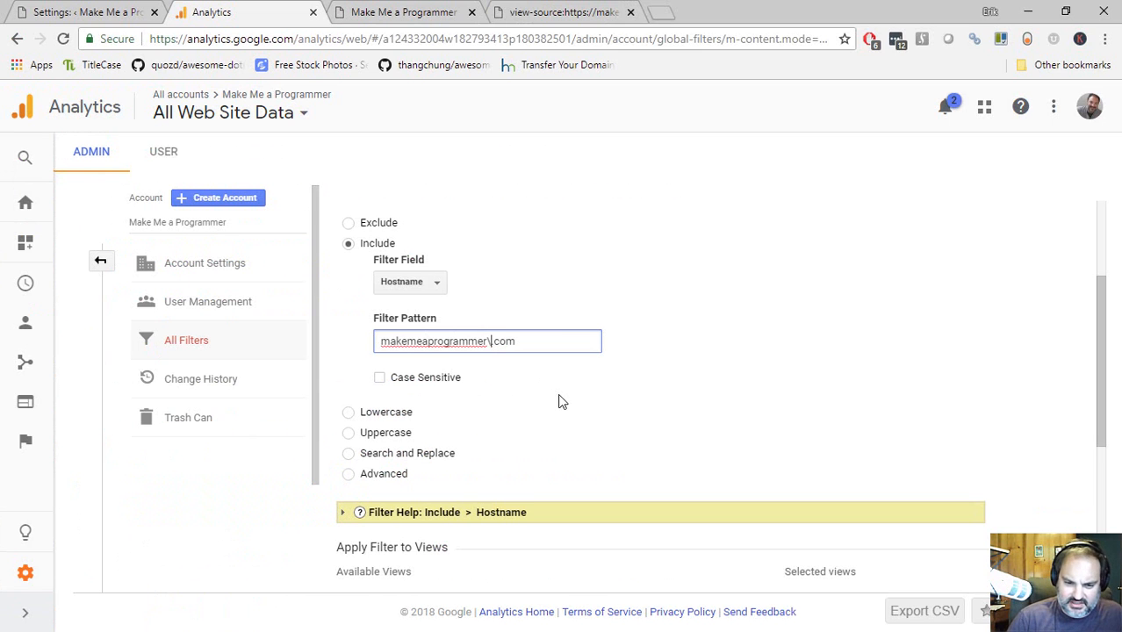
{"action": "left_click", "coordinate": [559, 340]}
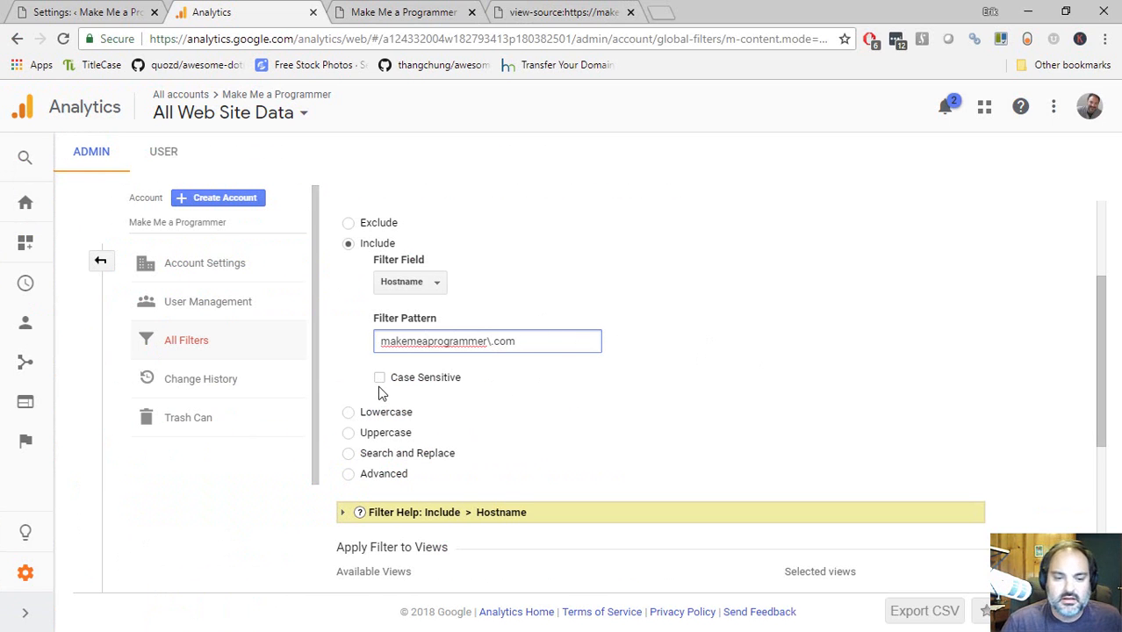
Review the filter settings, apply the filter to the All Web Site Data view and save it
{"action": "scroll", "coordinate": [438, 293], "scroll_direction": "down", "scroll_amount": 1}
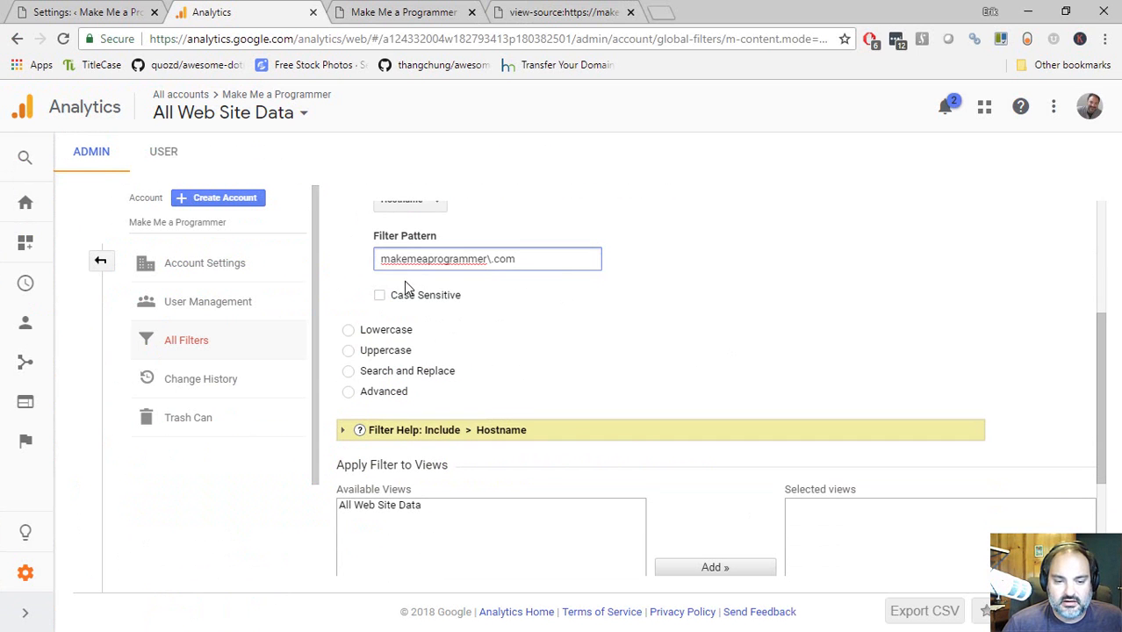
{"action": "scroll", "coordinate": [471, 391], "scroll_direction": "up", "scroll_amount": 3}
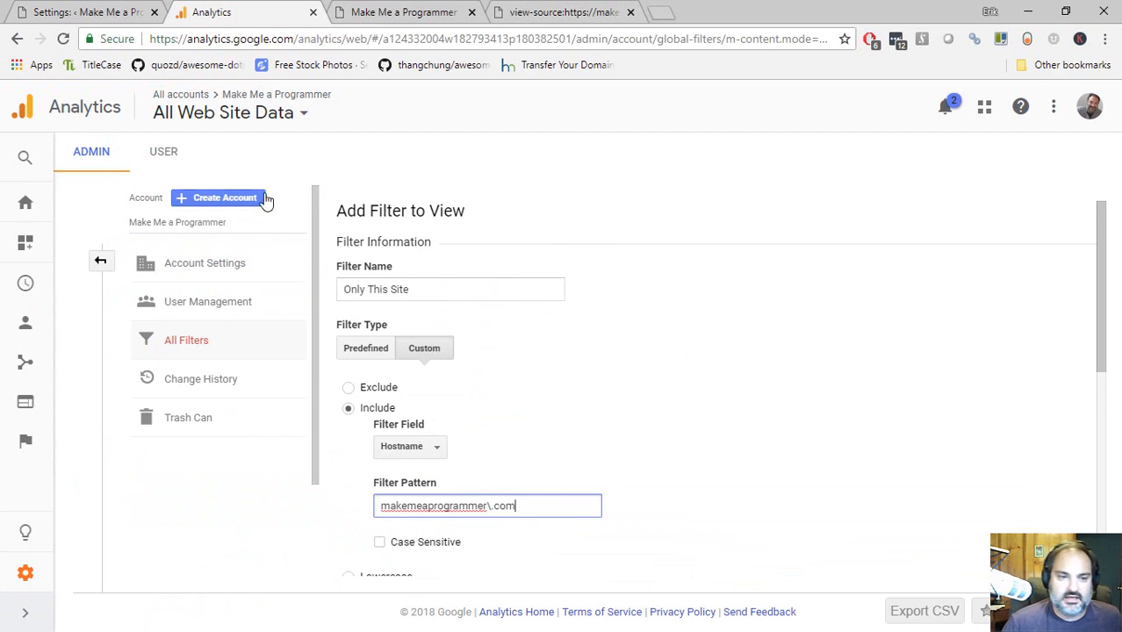
{"action": "scroll", "coordinate": [518, 351], "scroll_direction": "down", "scroll_amount": 2}
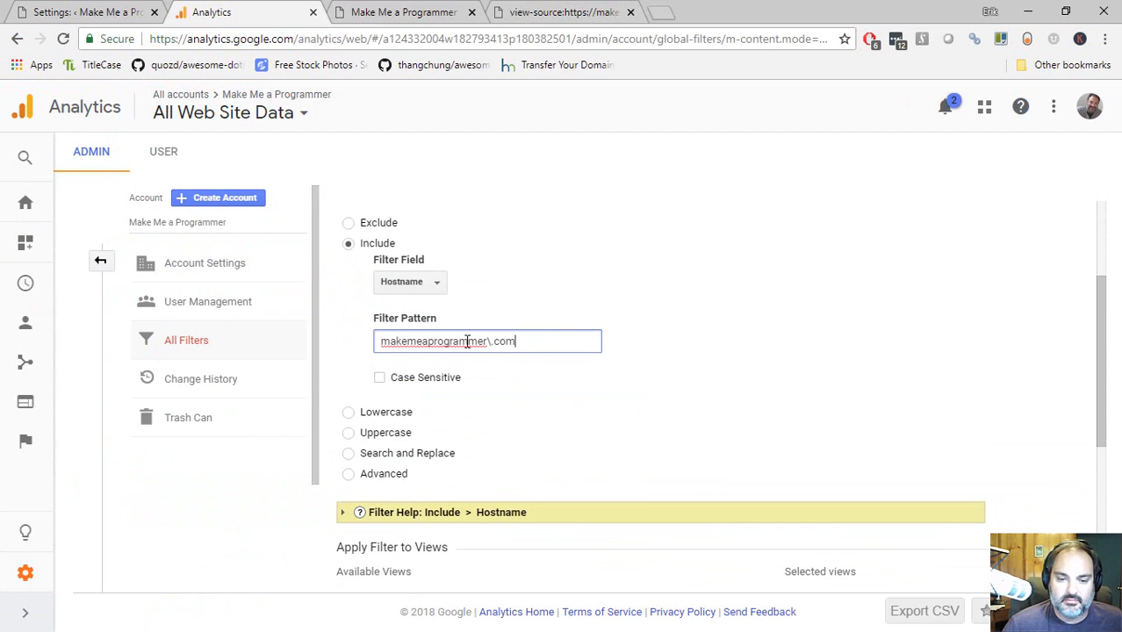
{"action": "left_click_drag", "start_coordinate": [538, 341], "coordinate": [358, 341]}
{"action": "scroll", "coordinate": [424, 377], "scroll_direction": "down", "scroll_amount": 1}
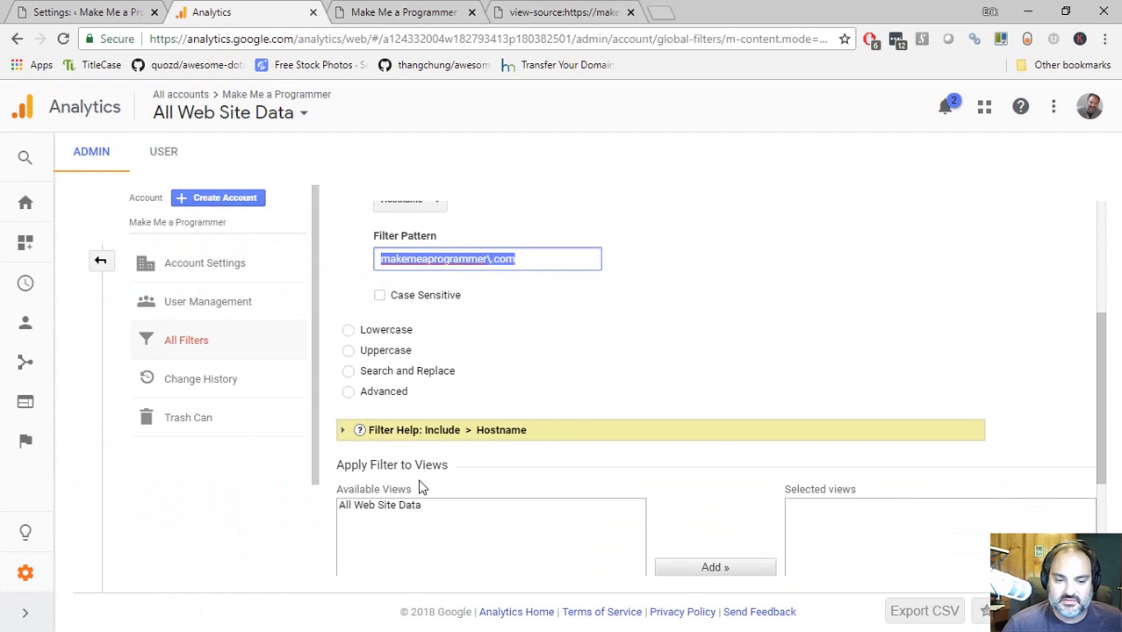
{"action": "left_click", "coordinate": [395, 509]}
{"action": "scroll", "coordinate": [395, 518], "scroll_direction": "down", "scroll_amount": 1}
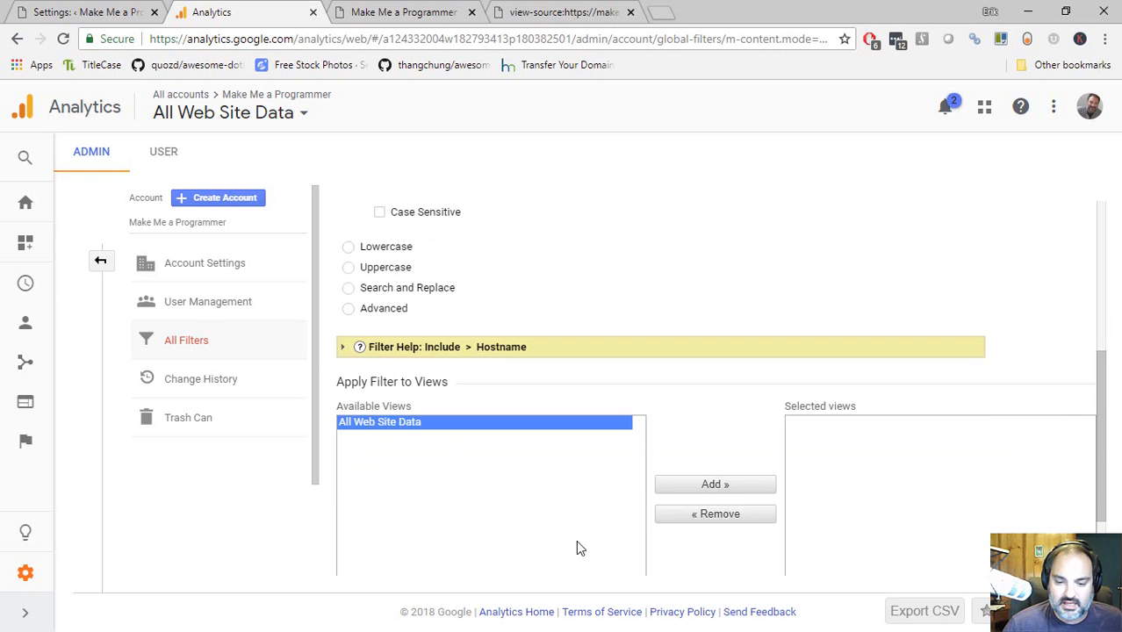
{"action": "left_click", "coordinate": [693, 493]}
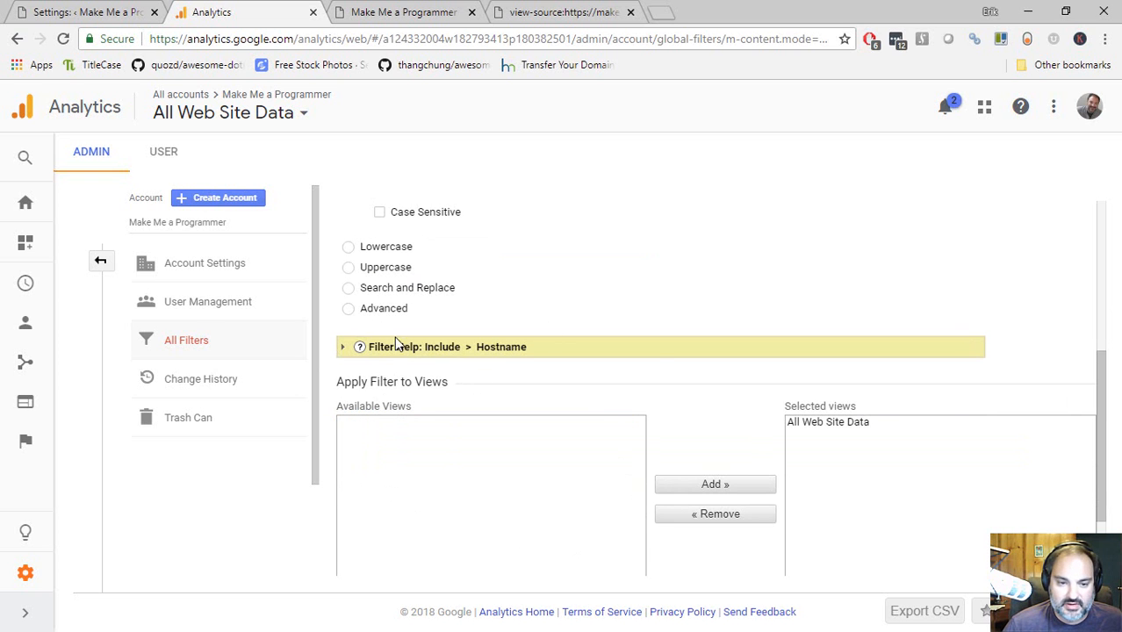
{"action": "scroll", "coordinate": [391, 338], "scroll_direction": "up", "scroll_amount": 3}
{"action": "scroll", "coordinate": [392, 356], "scroll_direction": "up", "scroll_amount": 1}
{"action": "scroll", "coordinate": [387, 359], "scroll_direction": "down", "scroll_amount": 5}
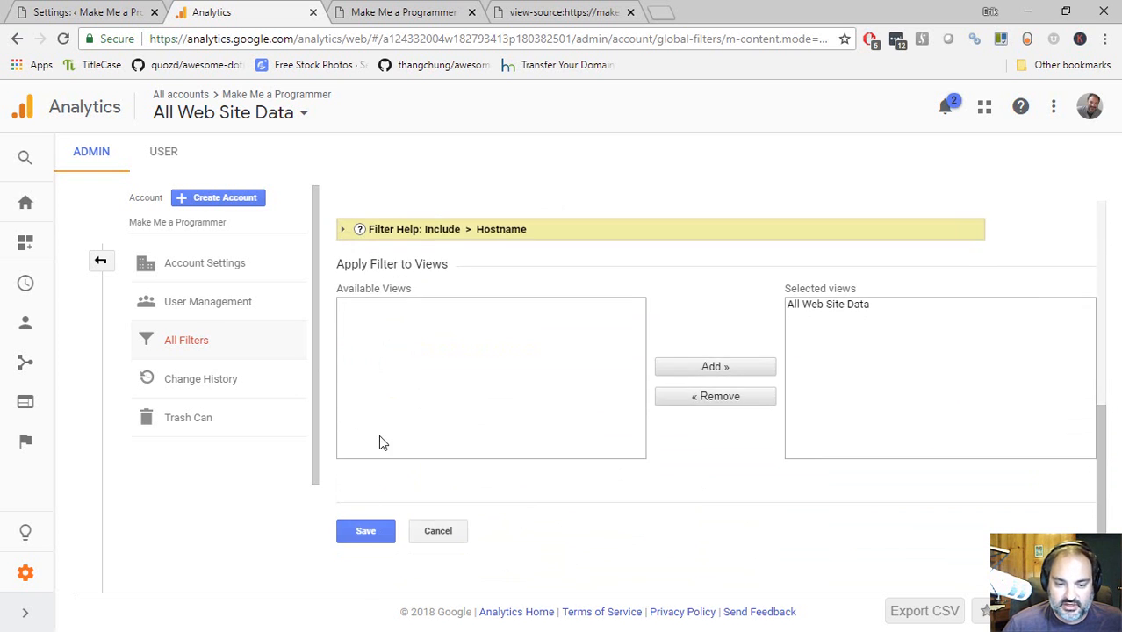
{"action": "left_click", "coordinate": [366, 534]}
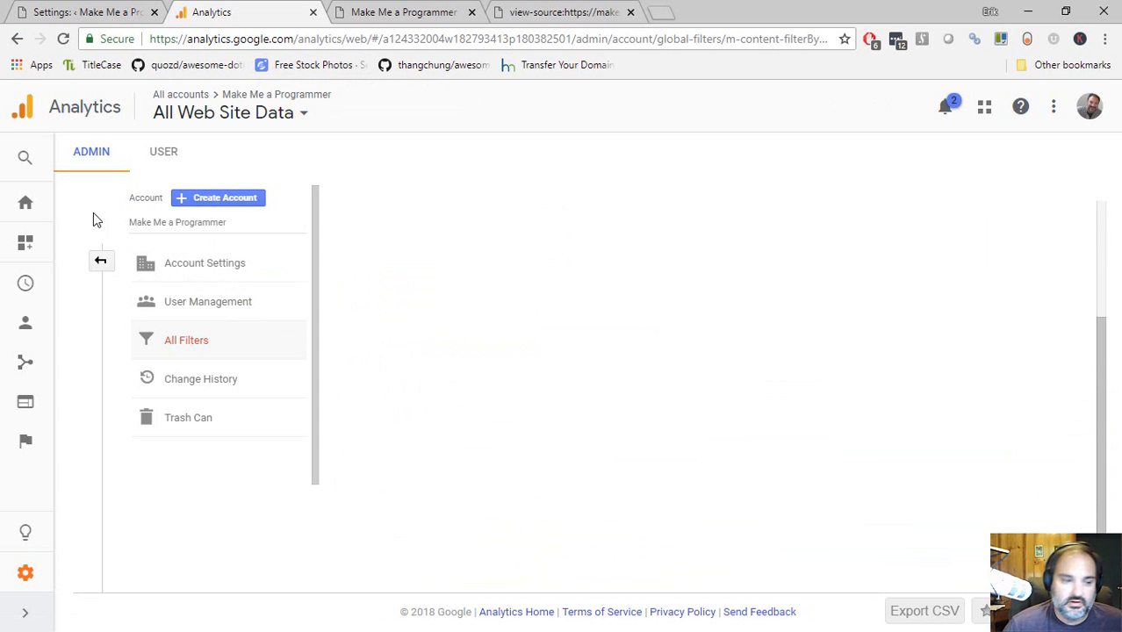
Return to the Google Analytics home report and close the page showing the Make Me a Programmer website
{"action": "left_click", "coordinate": [26, 210]}
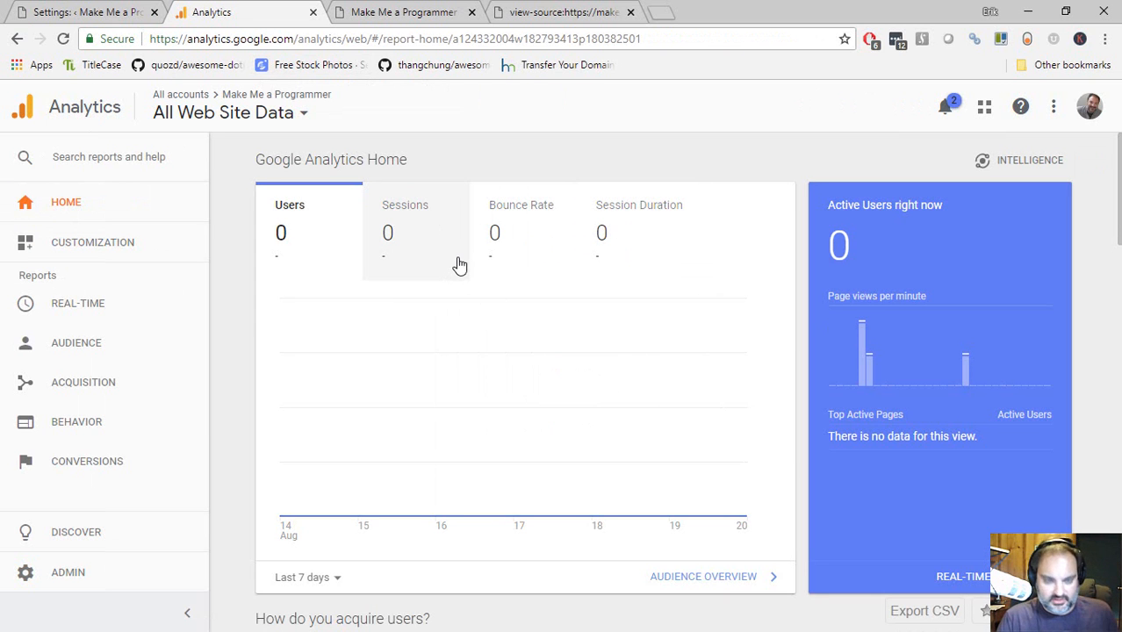
{"action": "left_click", "coordinate": [408, 12]}
{"action": "left_click", "coordinate": [471, 12]}
{"action": "left_click", "coordinate": [211, 12]}
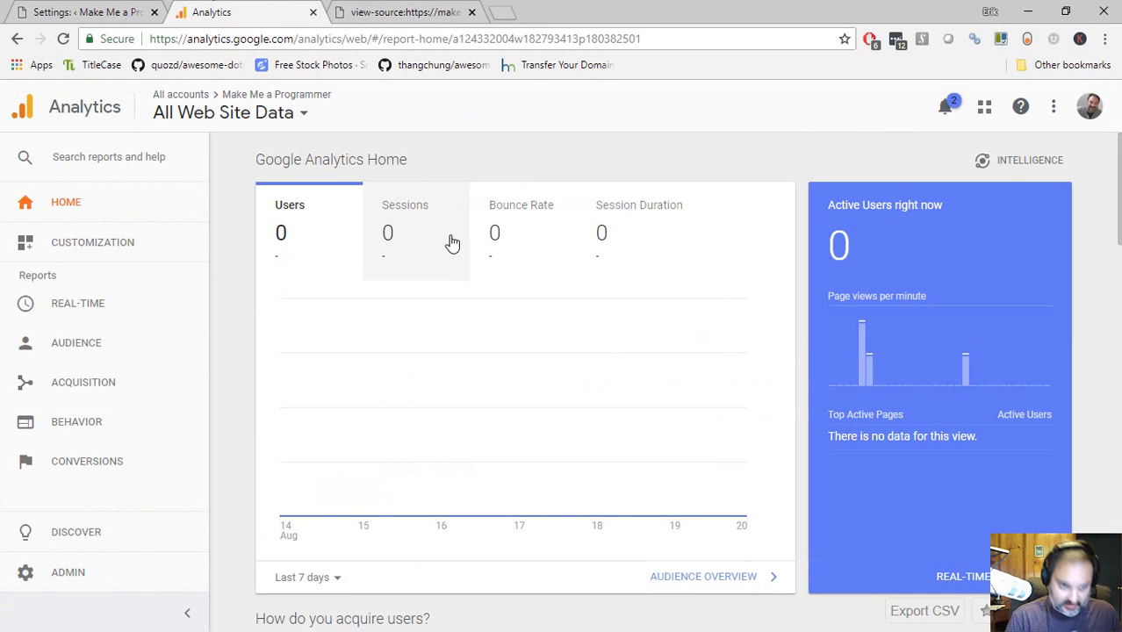
Visit makemeaprogrammer.com in a new incognito window
{"action": "key", "text": "ctrl+shift+n"}
{"action": "type", "text": "make"}
{"action": "key", "text": "Return"}
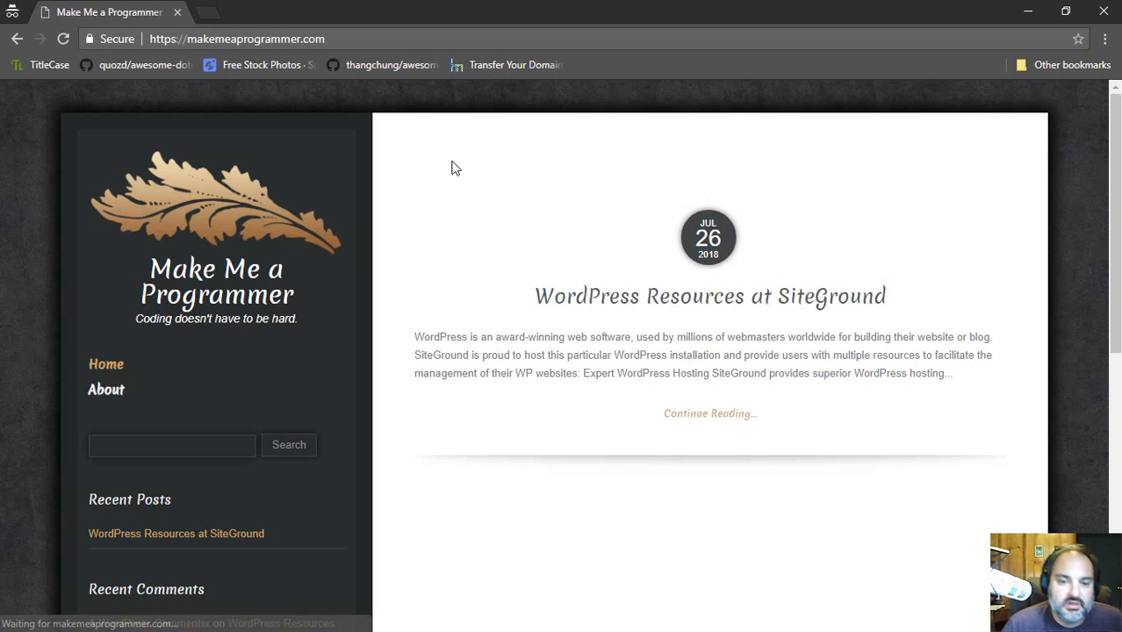
Switch back to Google Analytics, look over the home report and bring up the Real-Time Overview report
{"action": "key", "text": "alt+Tab"}
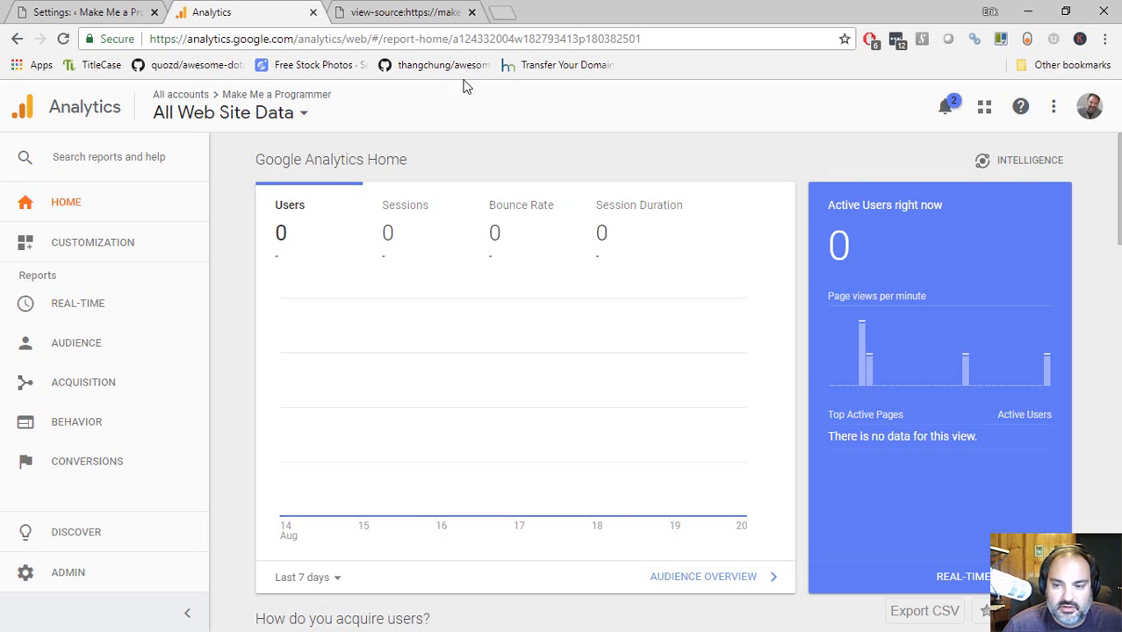
{"action": "left_click", "coordinate": [65, 309]}
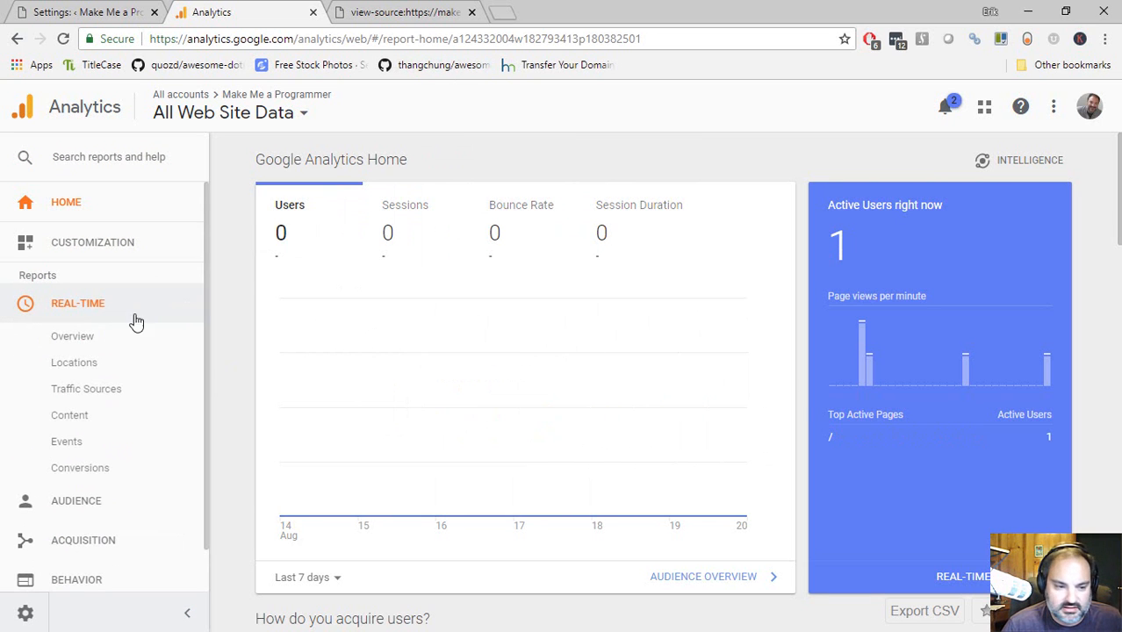
{"action": "scroll", "coordinate": [183, 277], "scroll_direction": "down", "scroll_amount": 1}
{"action": "scroll", "coordinate": [474, 288], "scroll_direction": "down", "scroll_amount": 2}
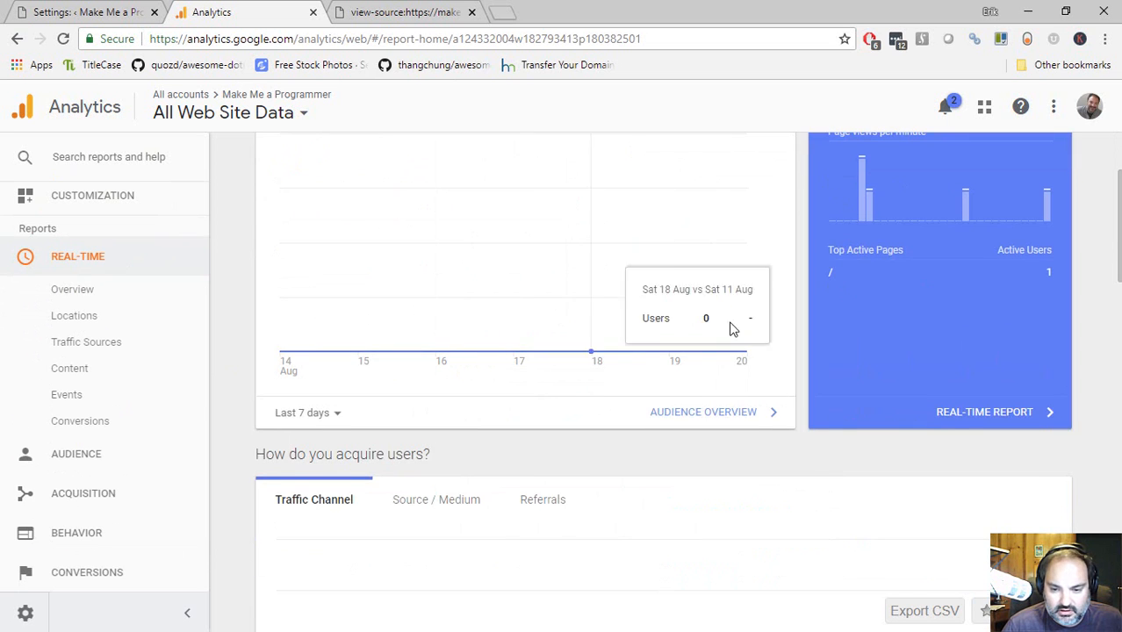
{"action": "scroll", "coordinate": [689, 325], "scroll_direction": "down", "scroll_amount": 5}
{"action": "scroll", "coordinate": [686, 316], "scroll_direction": "up", "scroll_amount": 7}
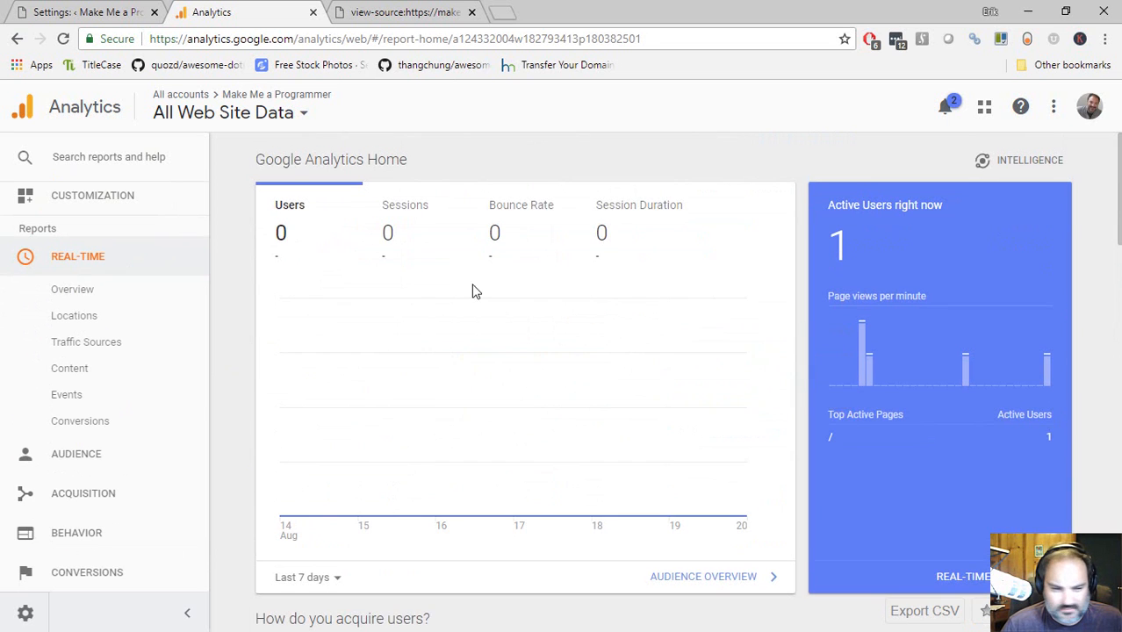
{"action": "left_click", "coordinate": [84, 288]}
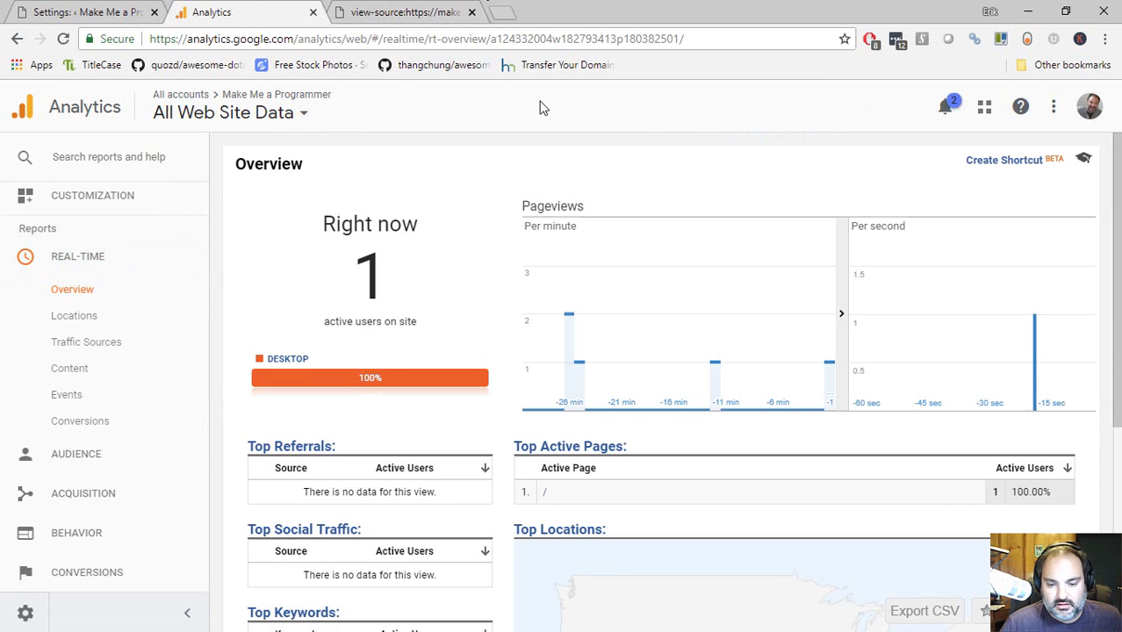
Visit the site's About page in the incognito window and check the active pages and locations in the Real-Time Overview
{"action": "key", "text": "alt+Tab"}
{"action": "left_click", "coordinate": [117, 400]}
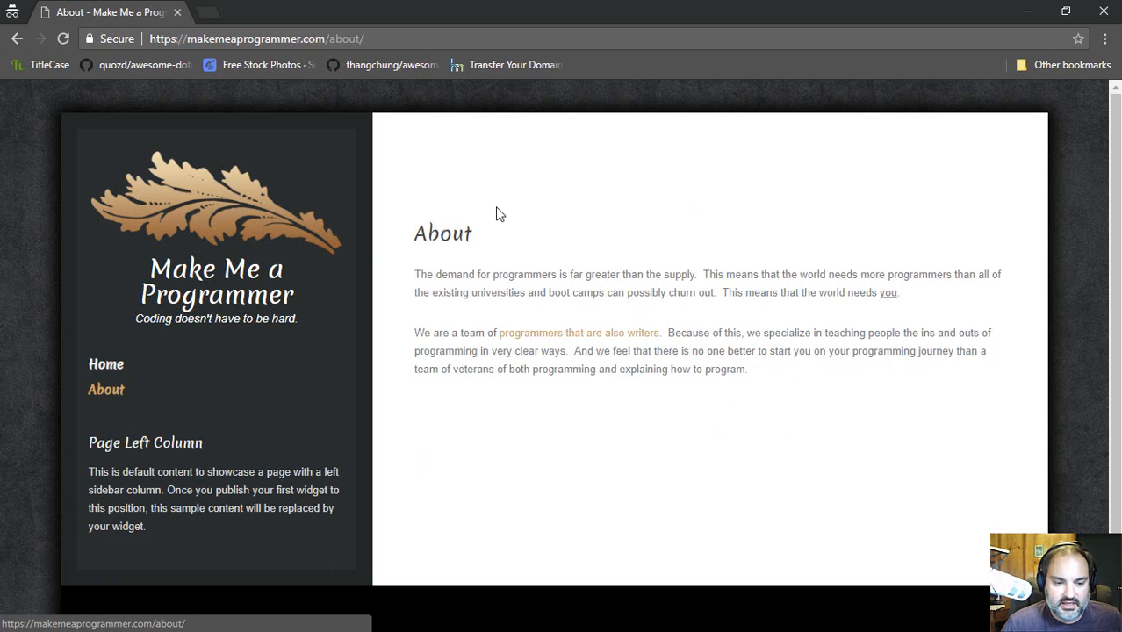
{"action": "key", "text": "alt+Tab"}
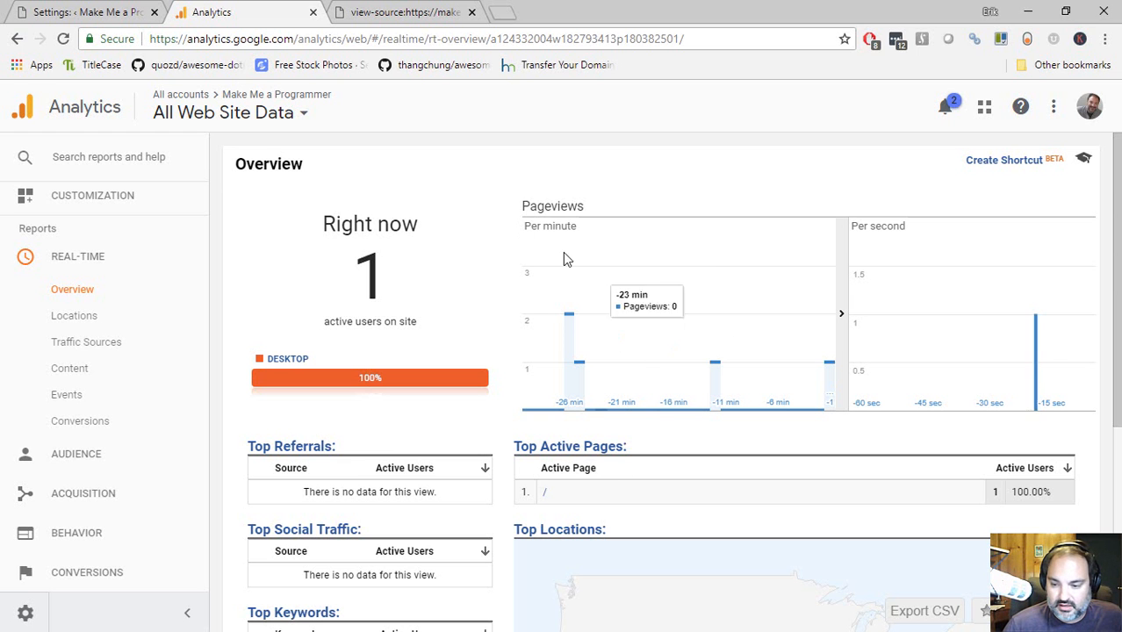
{"action": "scroll", "coordinate": [418, 209], "scroll_direction": "down", "scroll_amount": 3}
{"action": "mouse_move", "coordinate": [876, 413]}
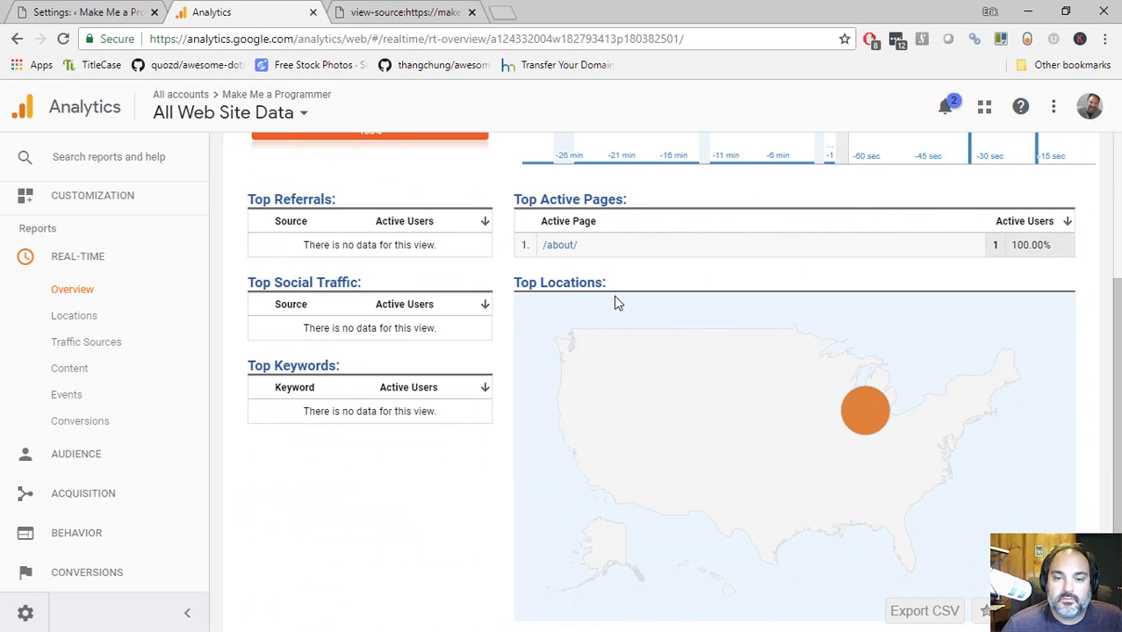
{"action": "scroll", "coordinate": [608, 316], "scroll_direction": "up", "scroll_amount": 3}
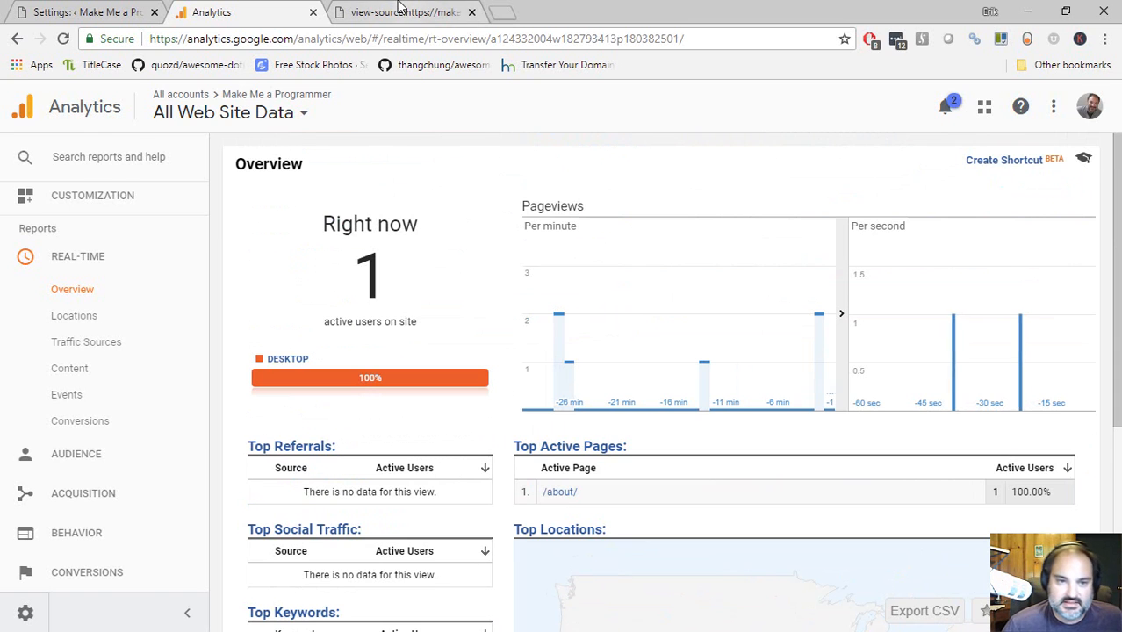
Compare the tracking ID in the makemeaprogrammer.com page source with the MonsterInsights settings, and review the source's opening lines
{"action": "left_click", "coordinate": [364, 9]}
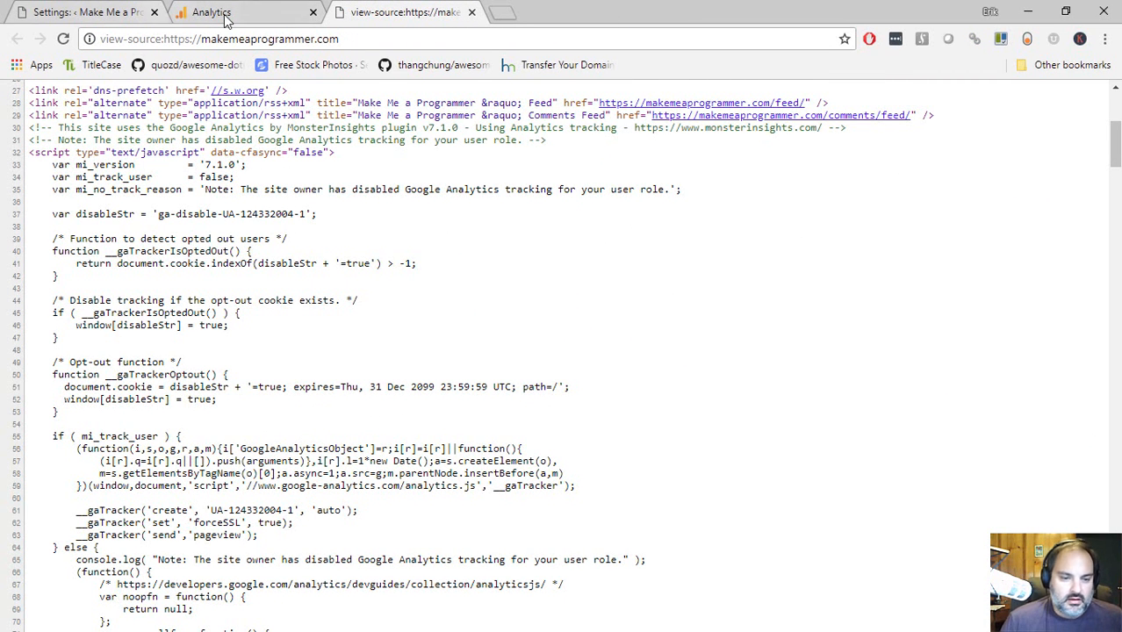
{"action": "left_click_drag", "start_coordinate": [156, 213], "coordinate": [311, 213]}
{"action": "left_click", "coordinate": [393, 203]}
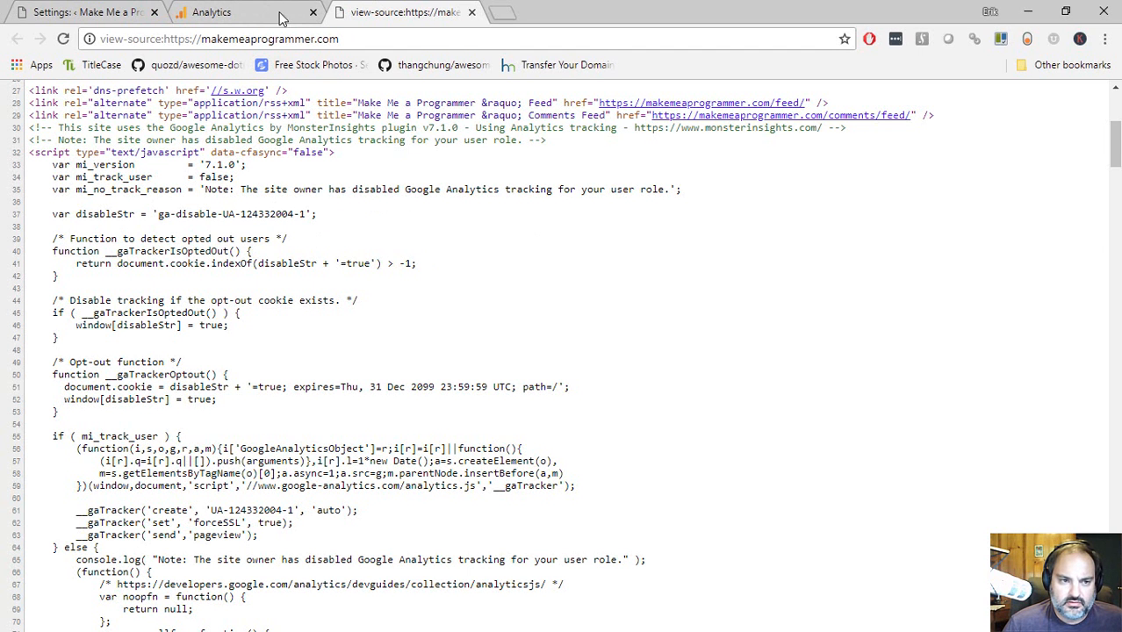
{"action": "left_click", "coordinate": [142, 4]}
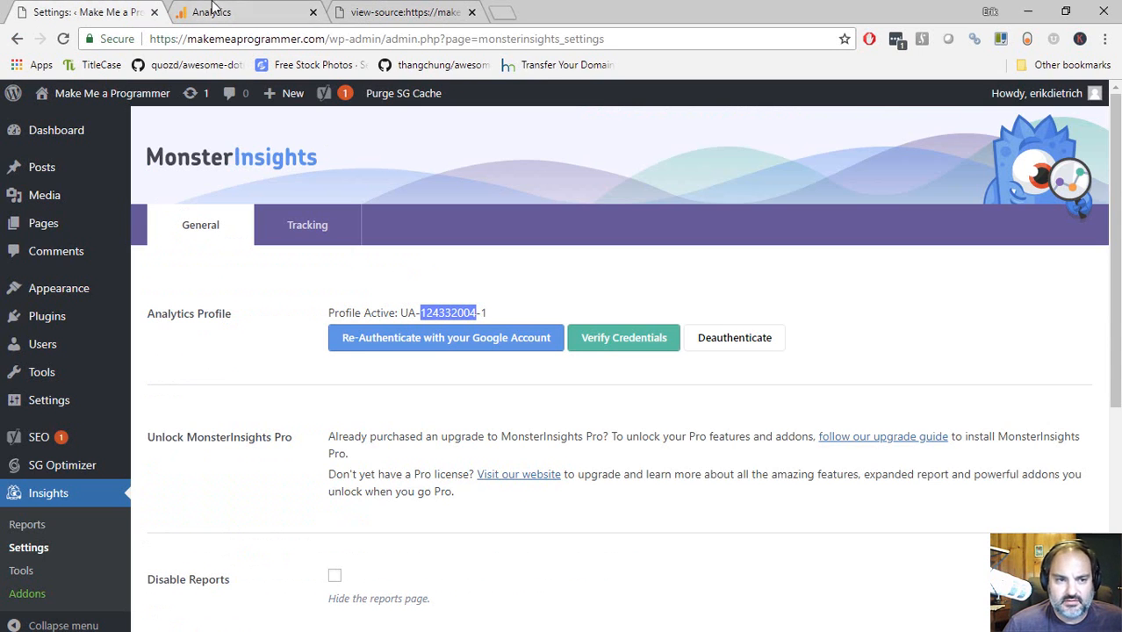
{"action": "left_click", "coordinate": [213, 12]}
{"action": "left_click", "coordinate": [365, 12]}
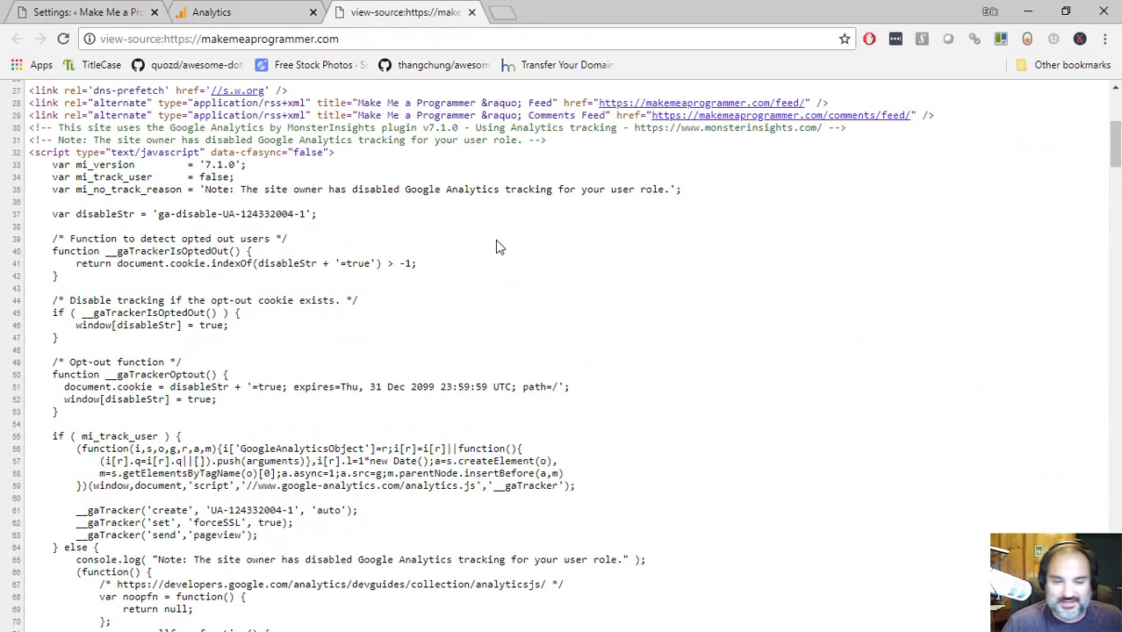
{"action": "scroll", "coordinate": [437, 387], "scroll_direction": "up", "scroll_amount": 5}
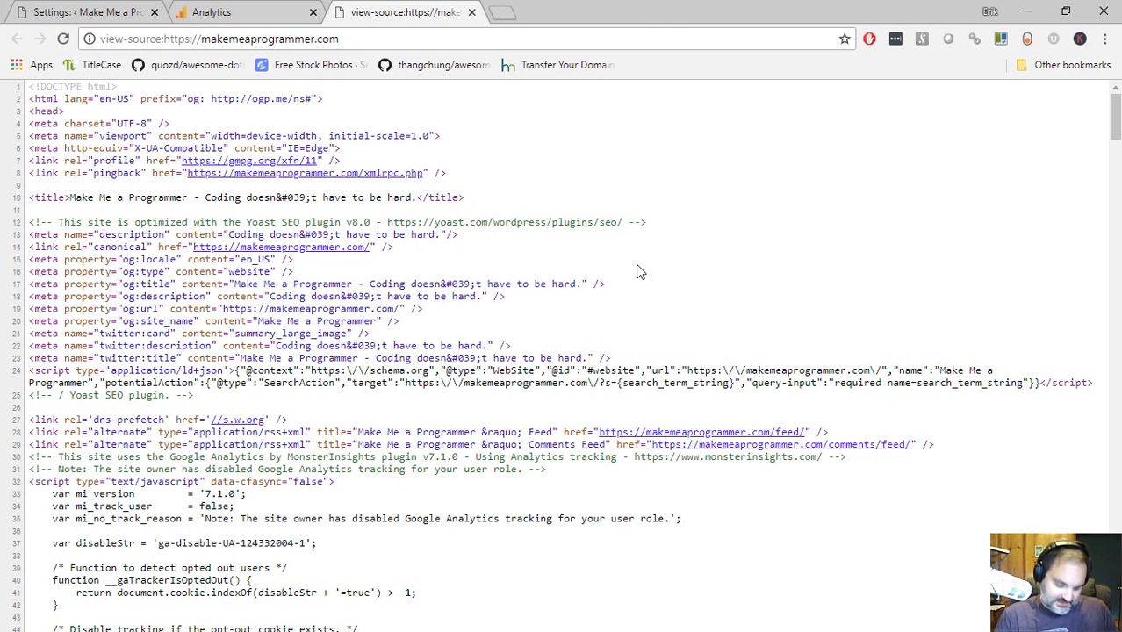
Visit daedtech.com in a new tab and display its page source
{"action": "key", "text": "ctrl+t"}
{"action": "type", "text": "dae"}
{"action": "key", "text": "Return"}
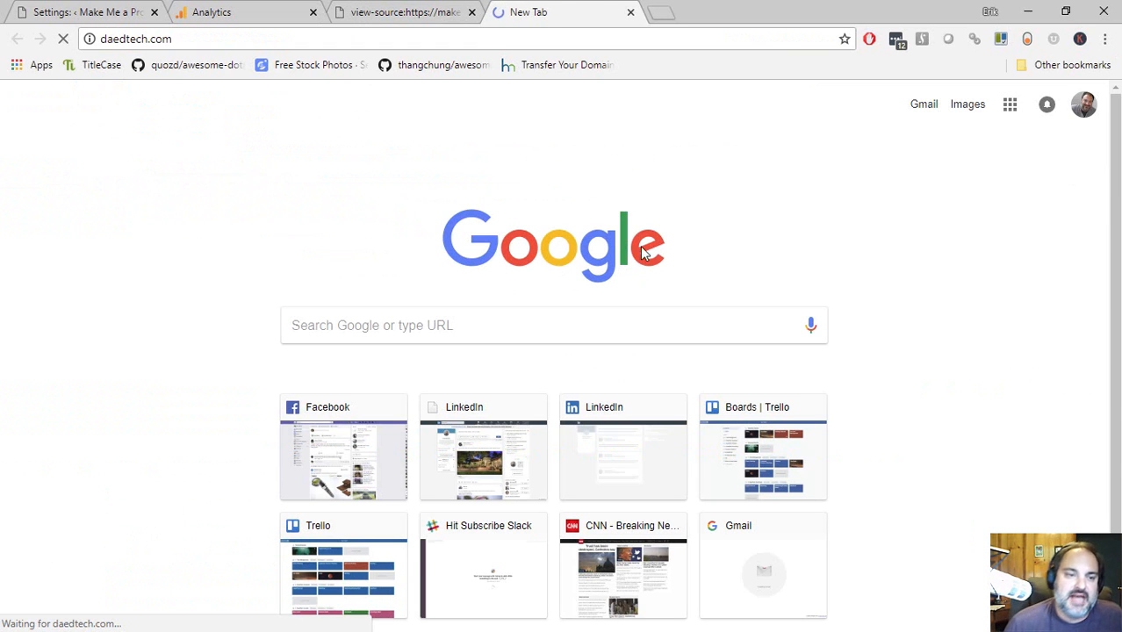
{"action": "right_click", "coordinate": [79, 320]}
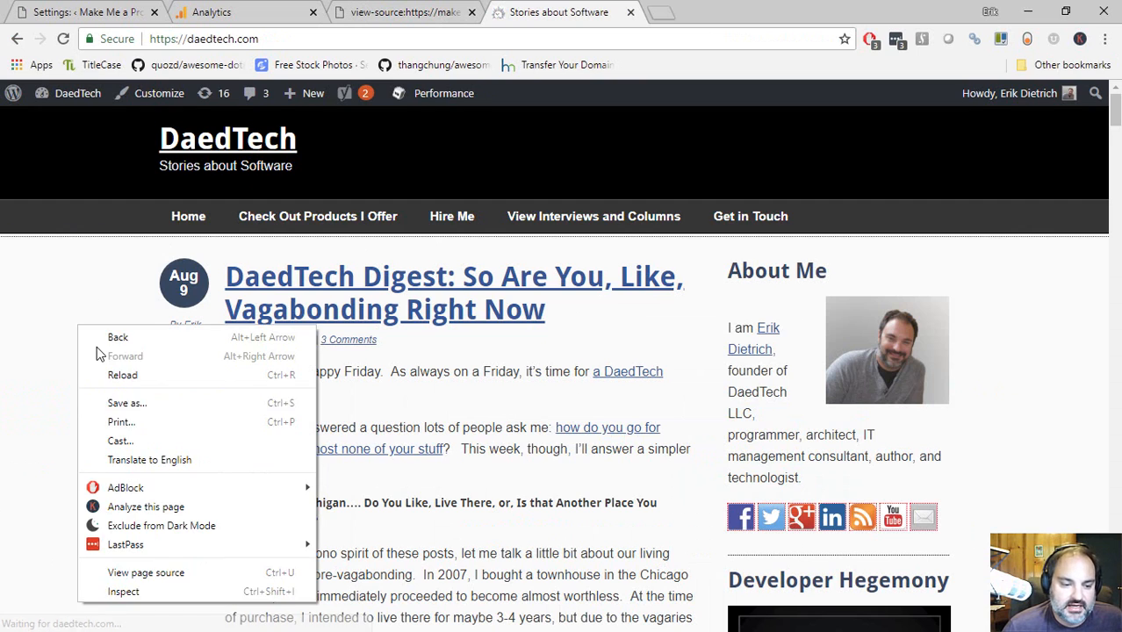
{"action": "left_click", "coordinate": [180, 571]}
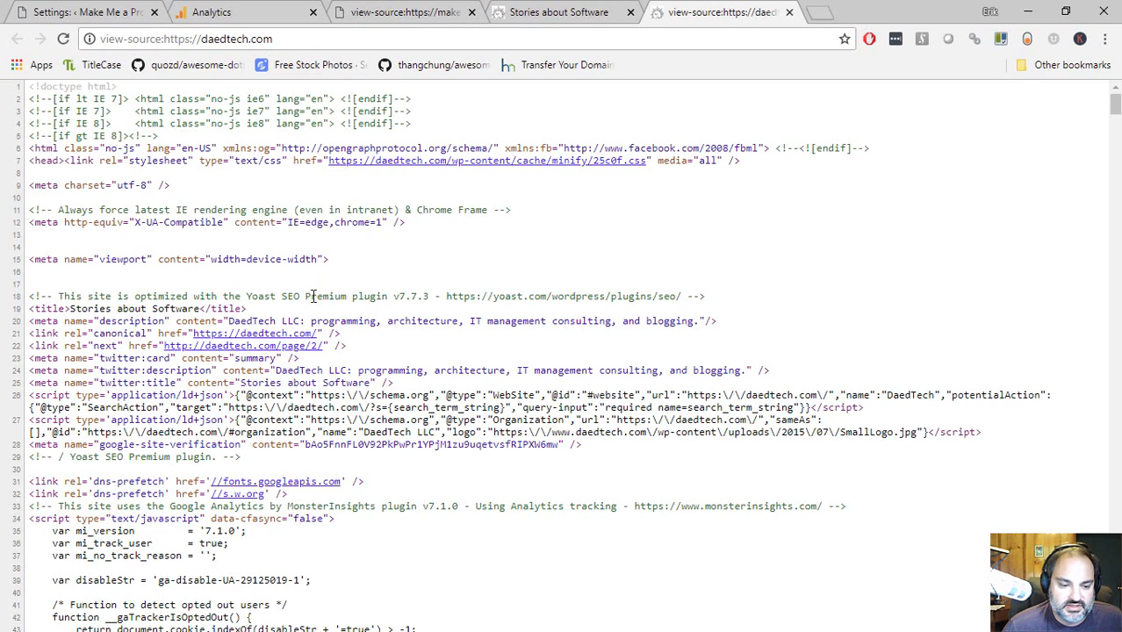
Find the MonsterInsights script in the daedtech.com source and highlight the tracking ID in its disableStr line
{"action": "scroll", "coordinate": [320, 294], "scroll_direction": "down", "scroll_amount": 3}
{"action": "left_click_drag", "start_coordinate": [218, 332], "coordinate": [309, 335]}
{"action": "left_click", "coordinate": [316, 338]}
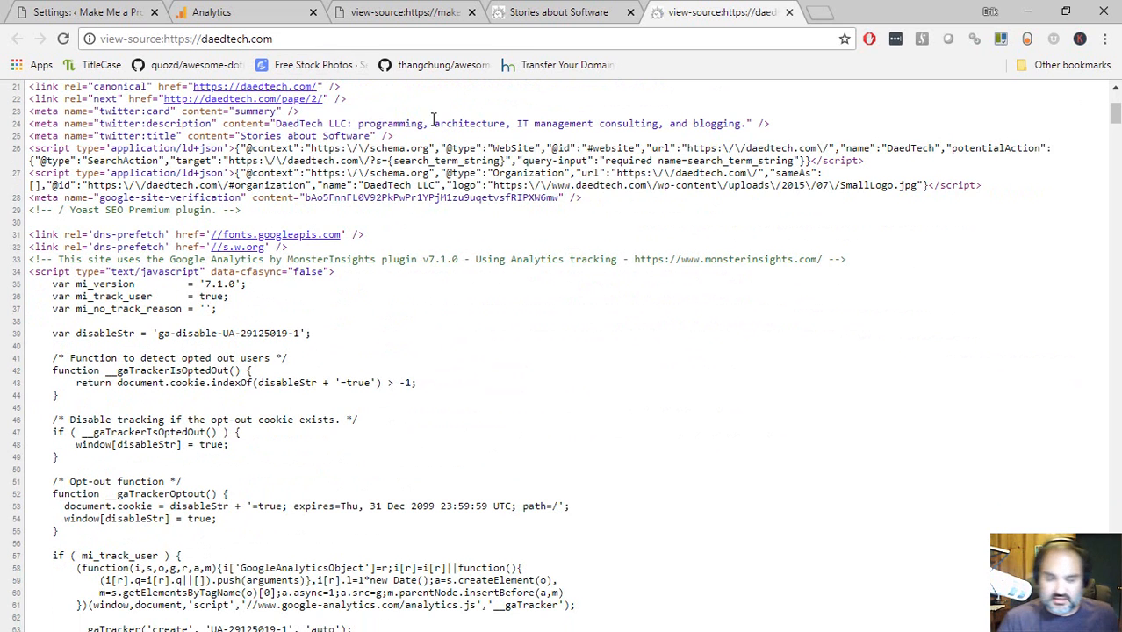